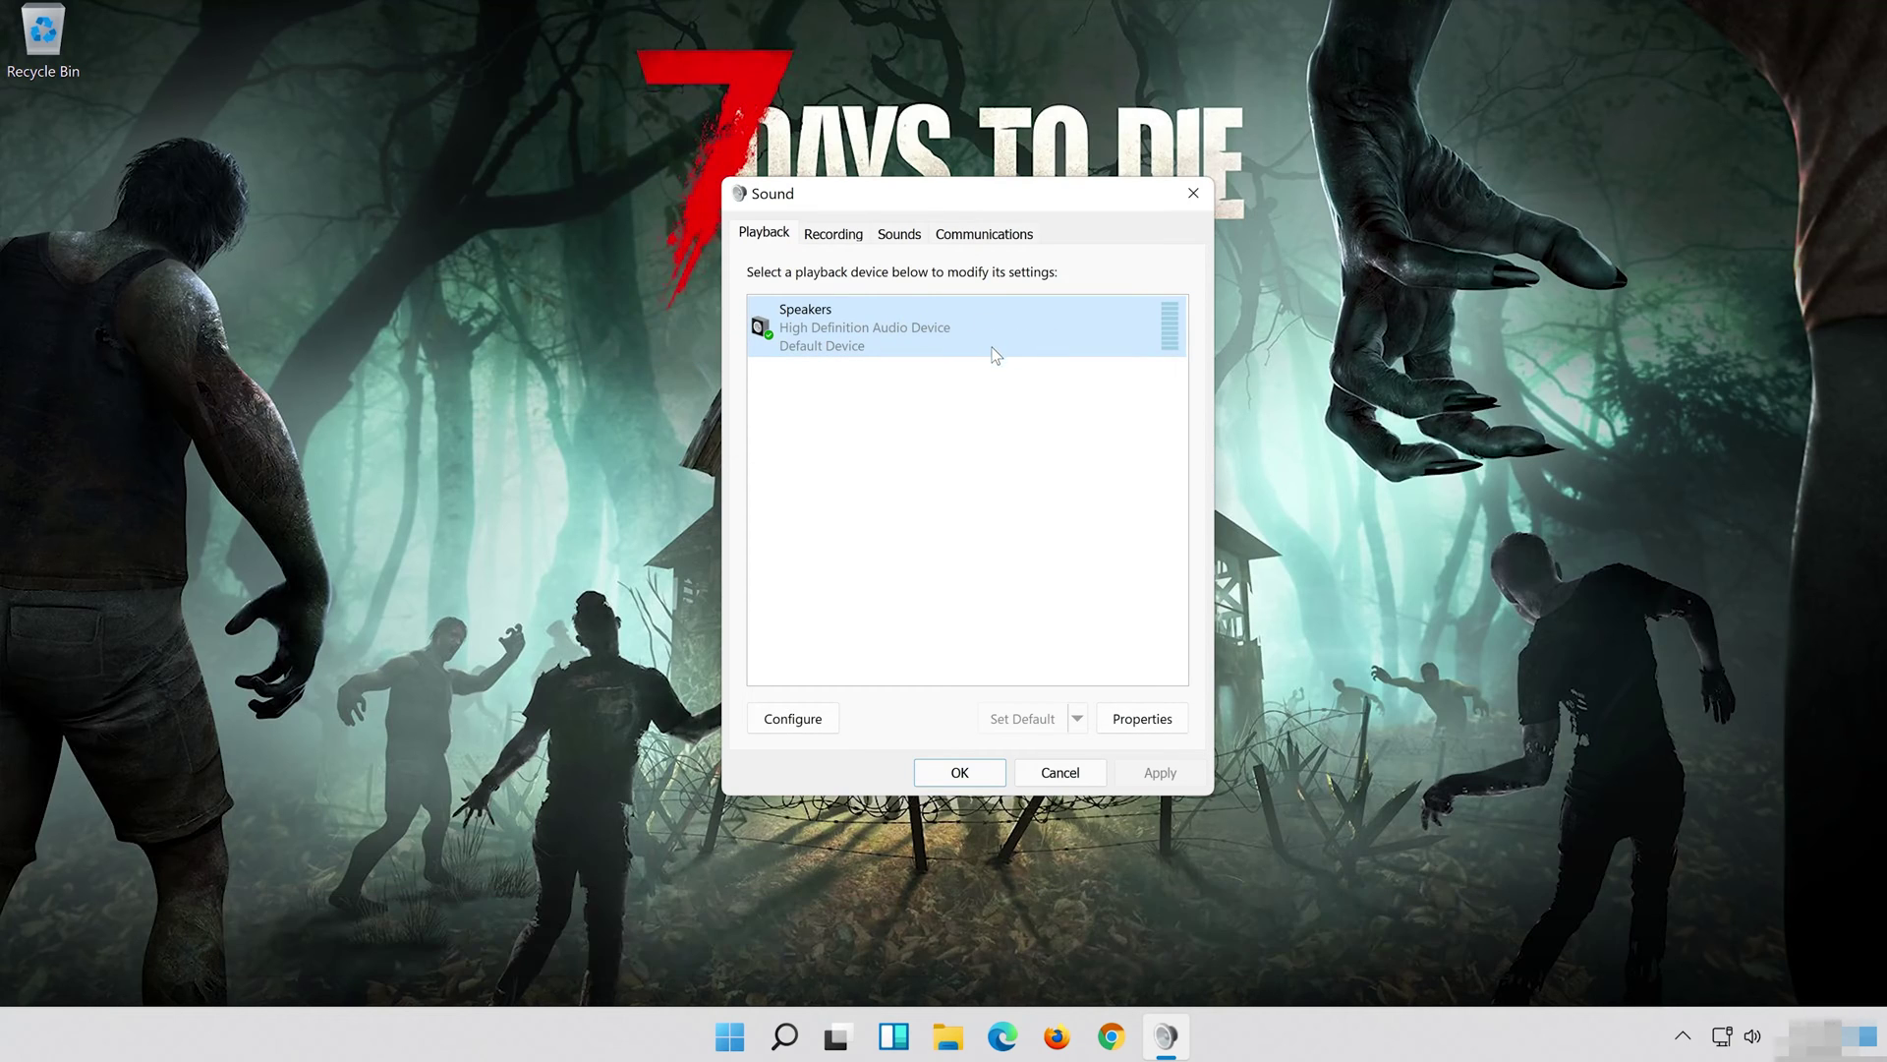
# Disable all enhancements in the Speakers device's properties, apply the change and close the Sound settings.
pyautogui.rightClick(969, 314)
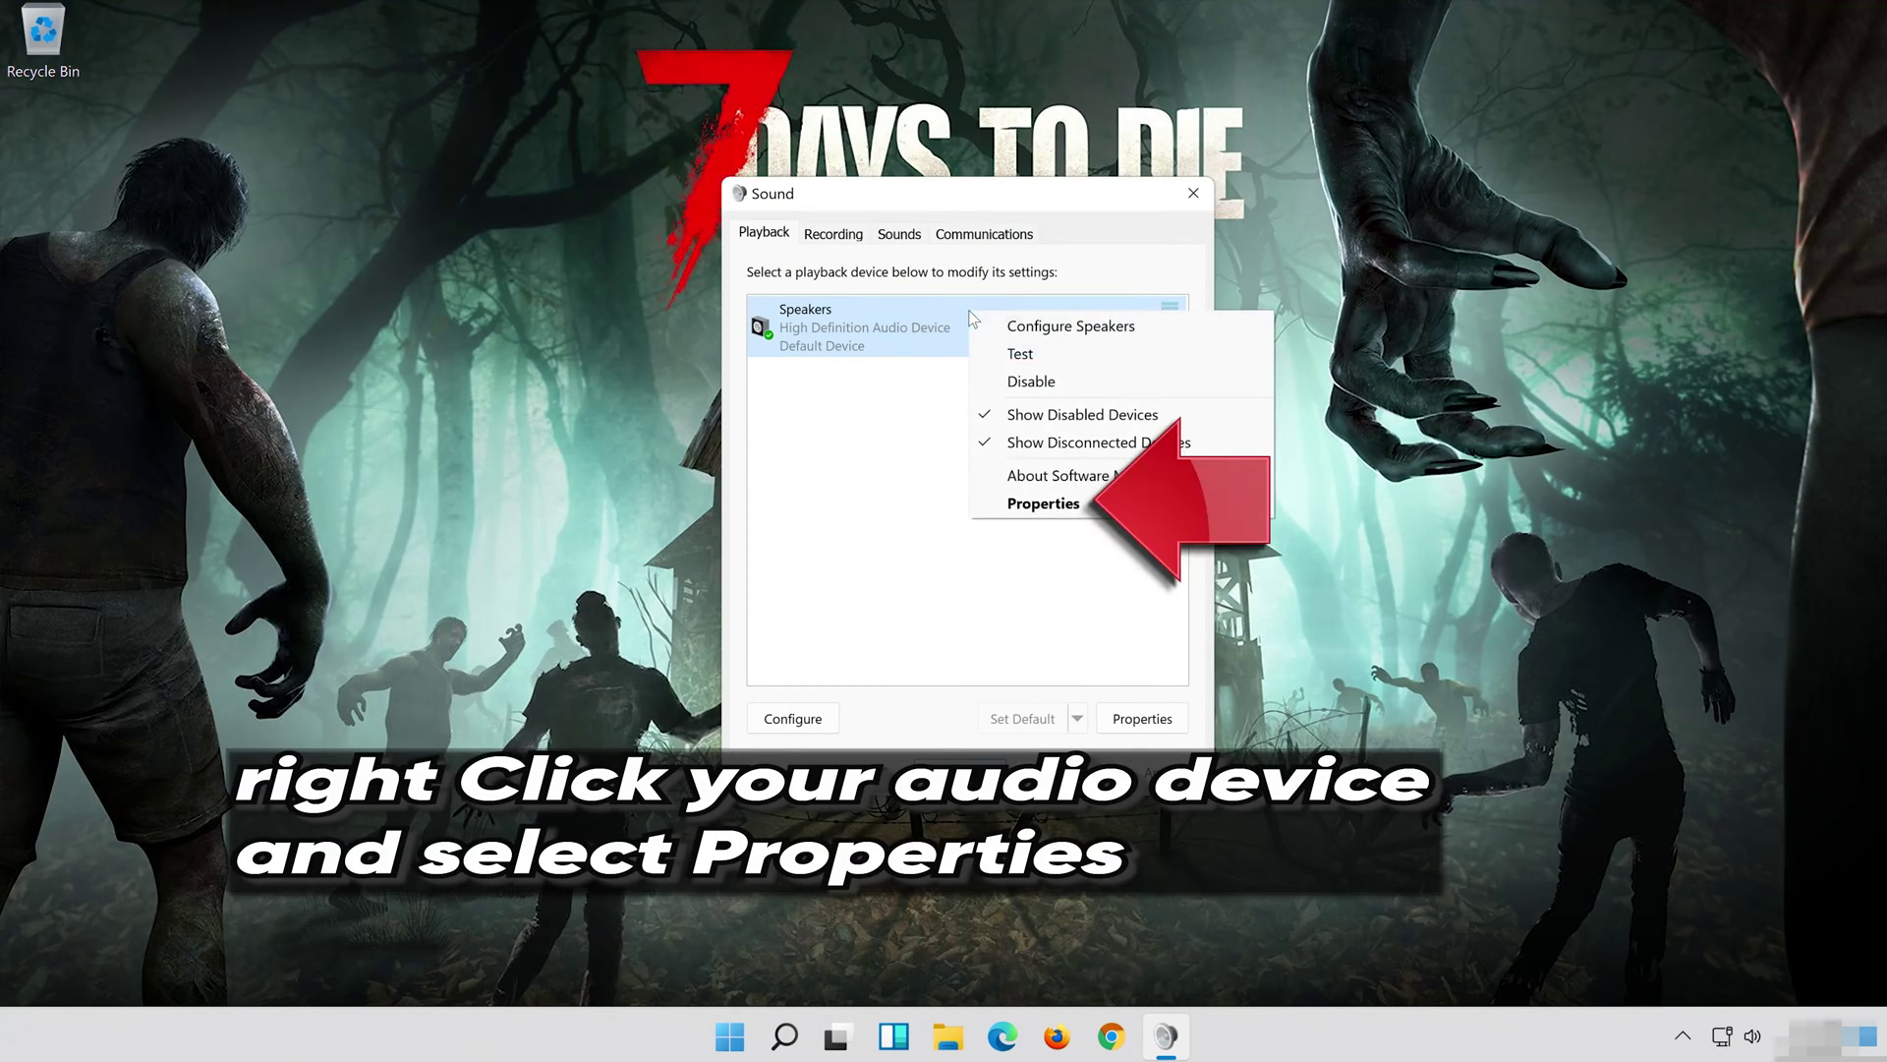
pyautogui.click(1119, 509)
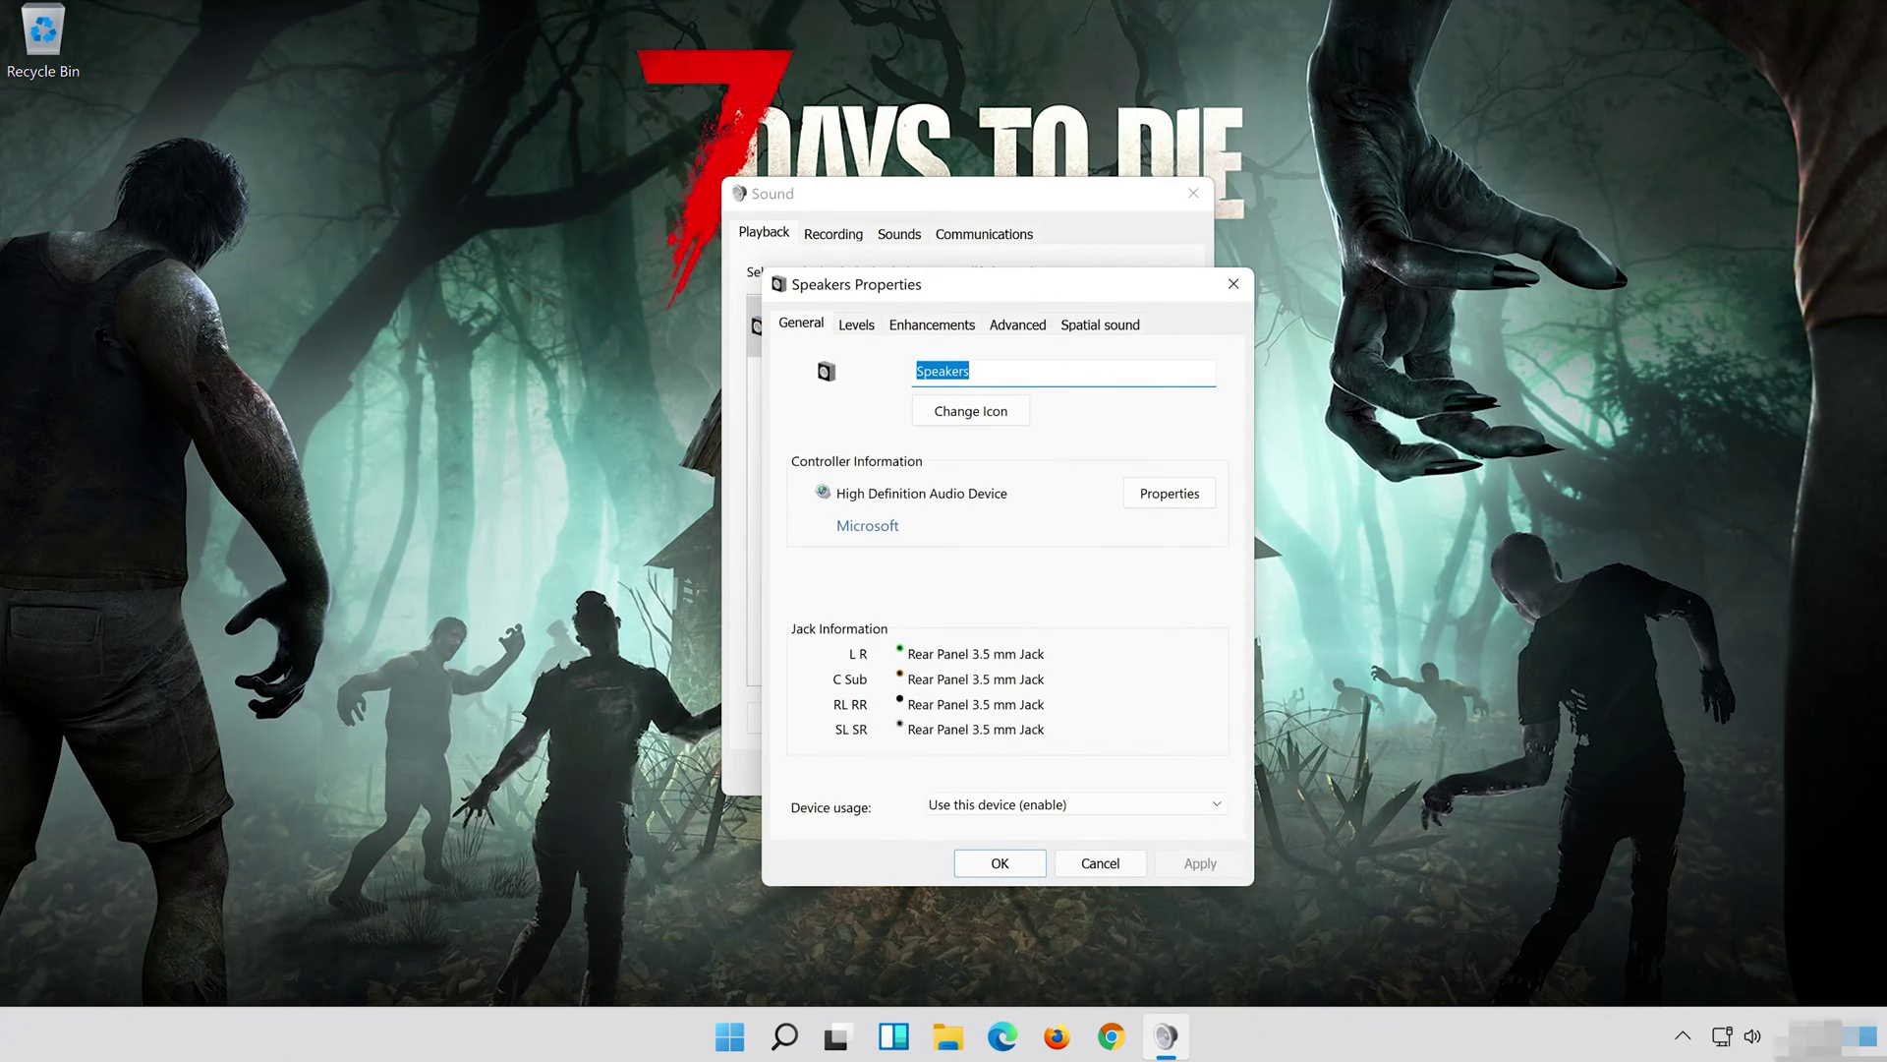
pyautogui.moveTo(1046, 303); pyautogui.dragTo(1016, 210)
pyautogui.click(930, 230)
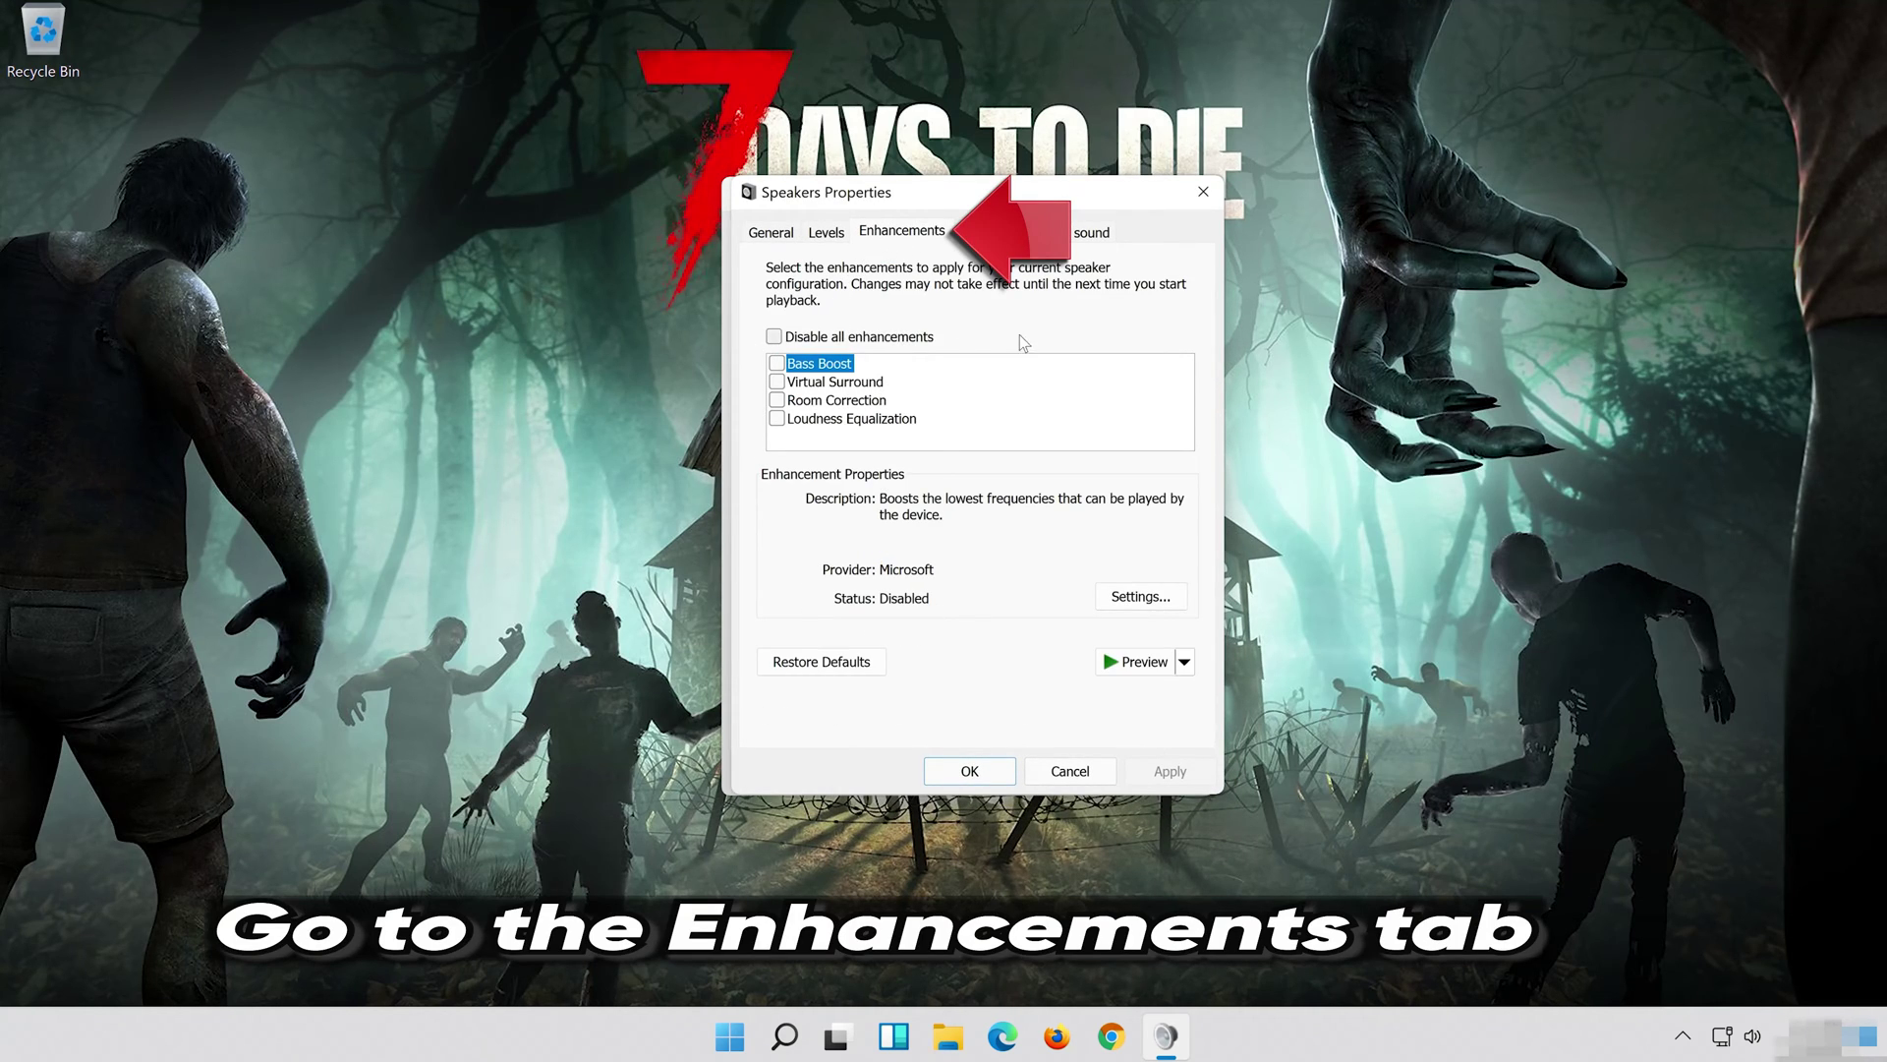
pyautogui.click(774, 337)
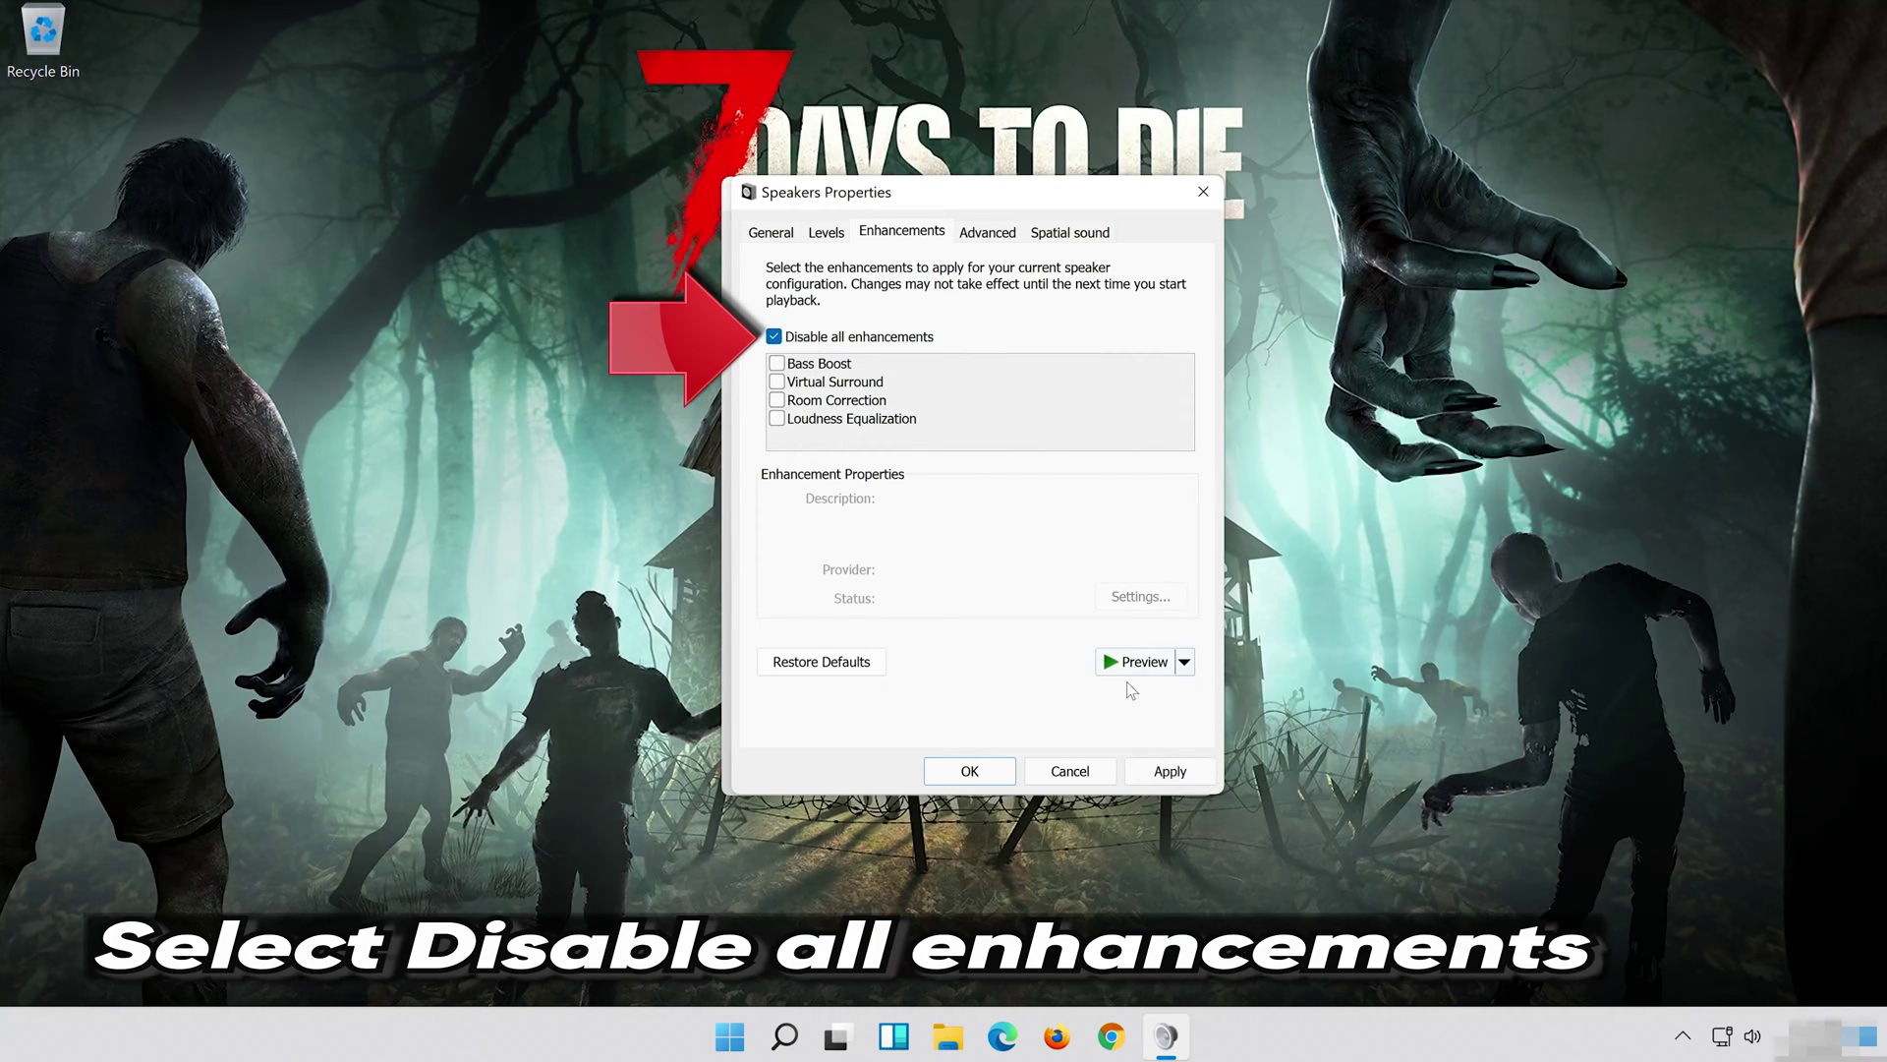
pyautogui.click(1176, 773)
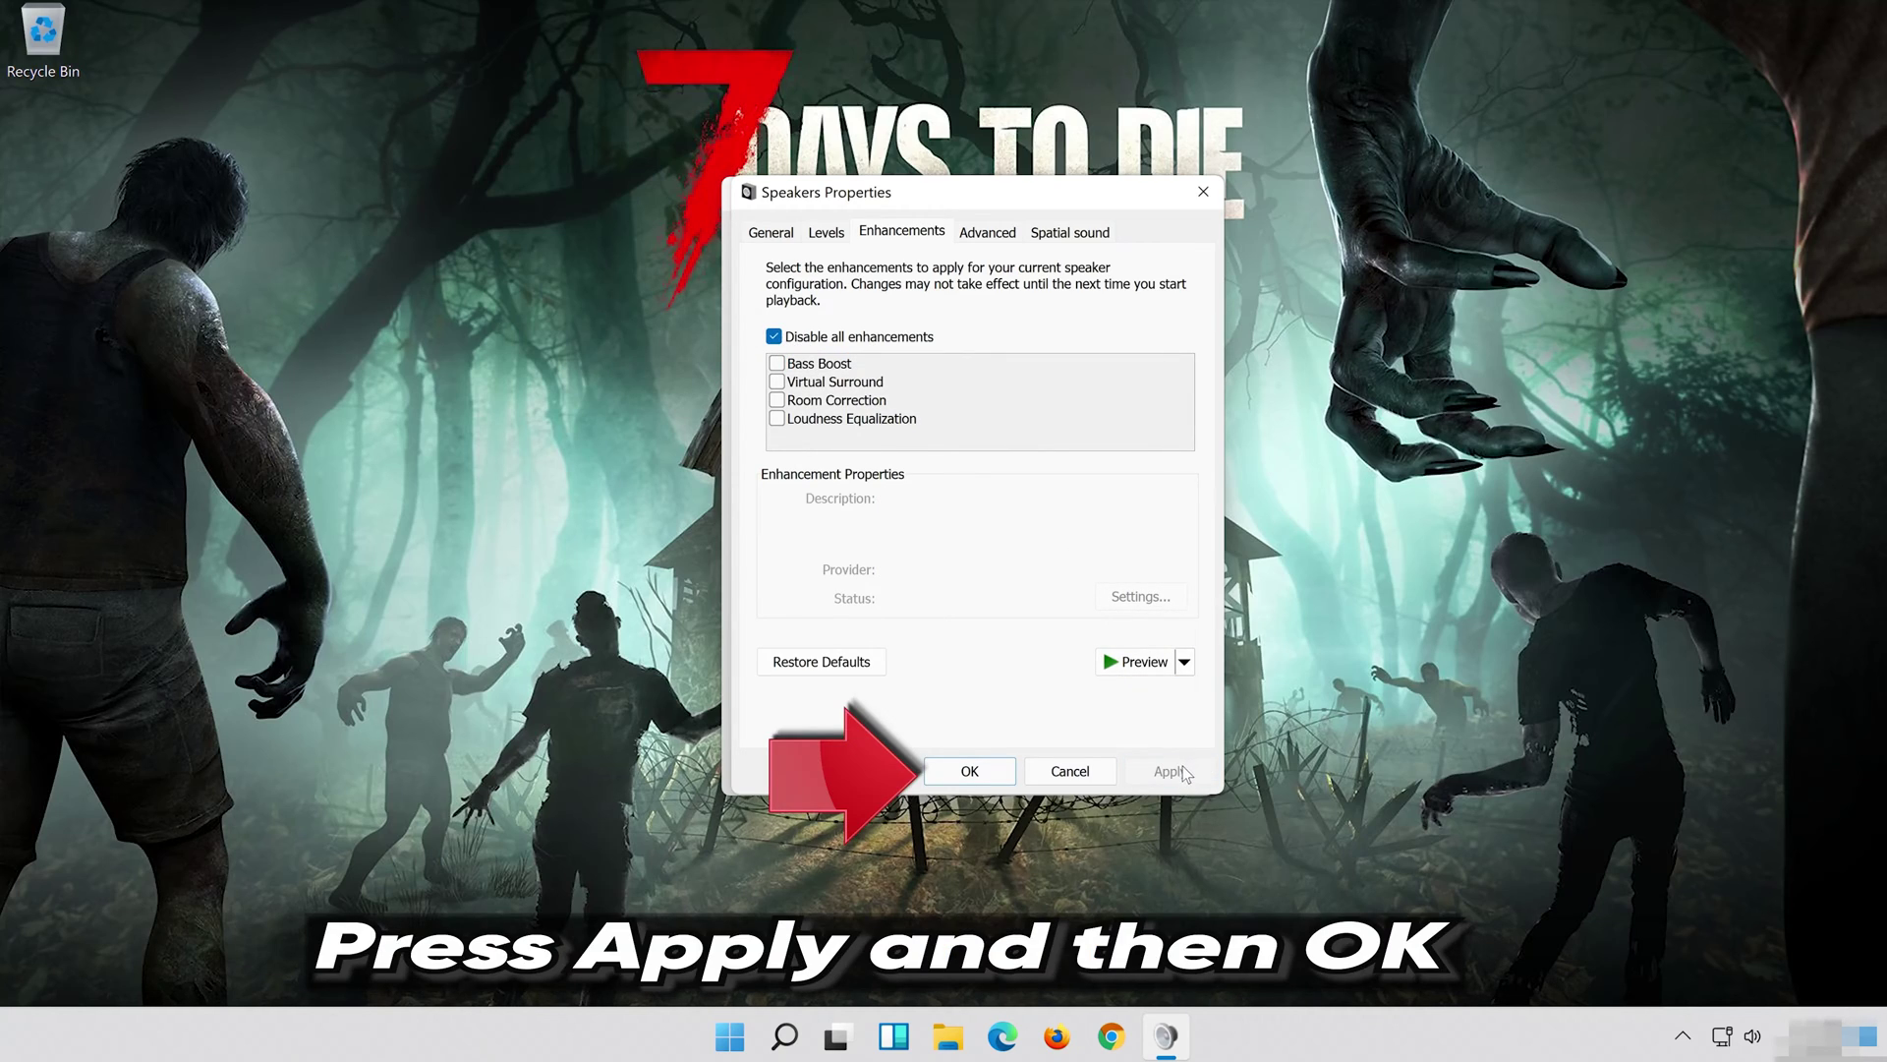
pyautogui.click(1007, 763)
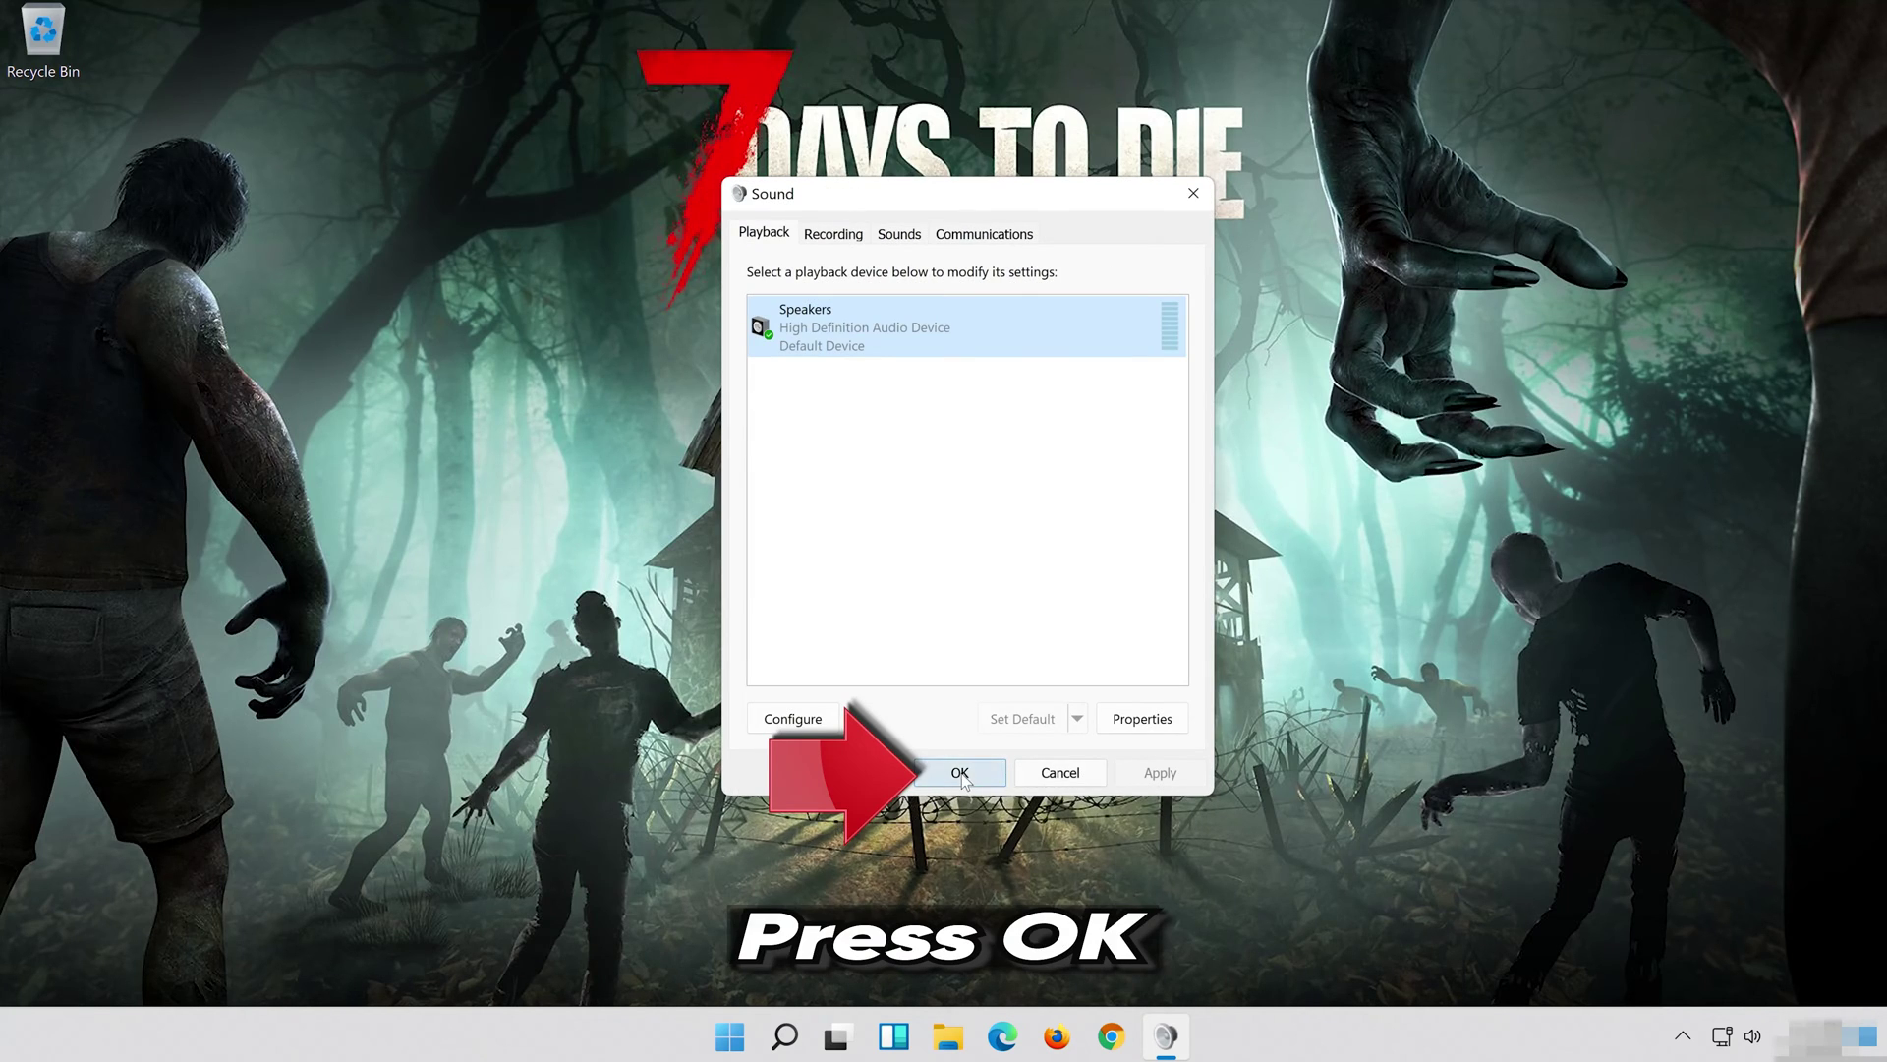
pyautogui.click(961, 774)
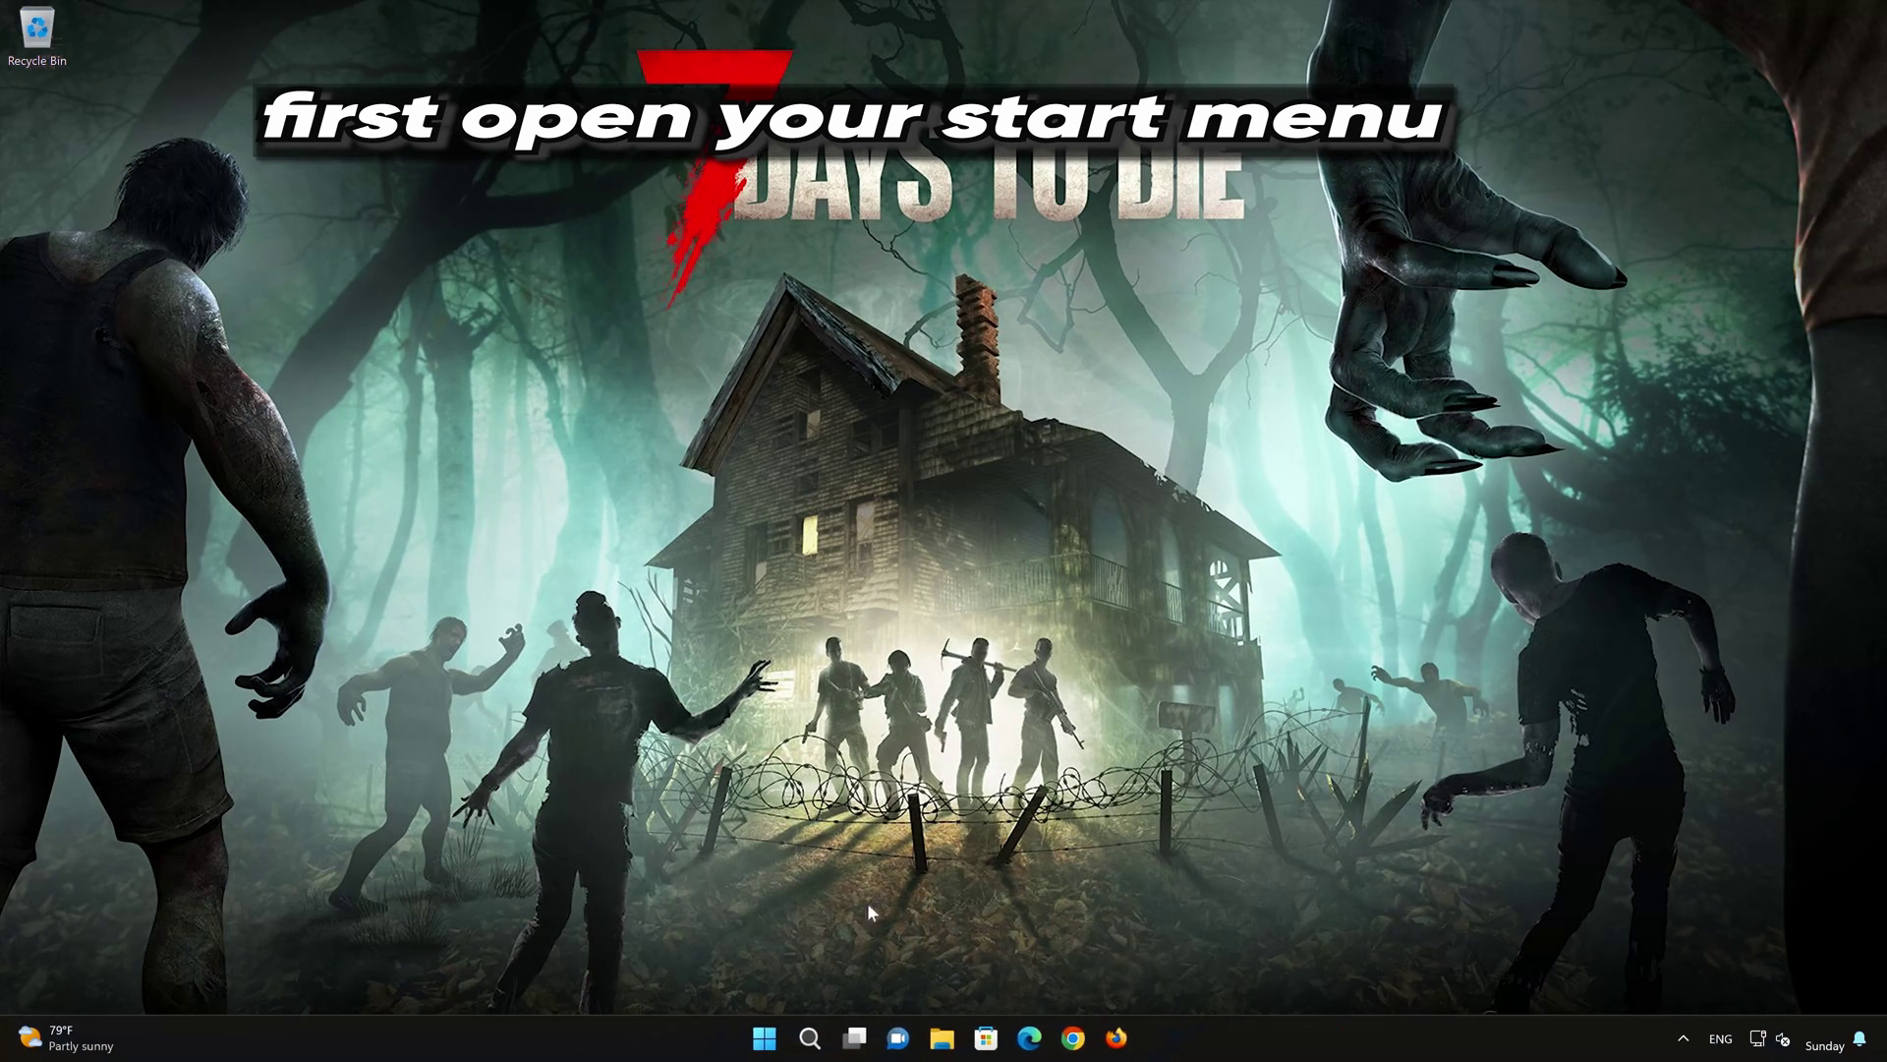
# Run the Audio troubleshooter found among the other troubleshooters in the Windows system settings.
pyautogui.click(782, 1034)
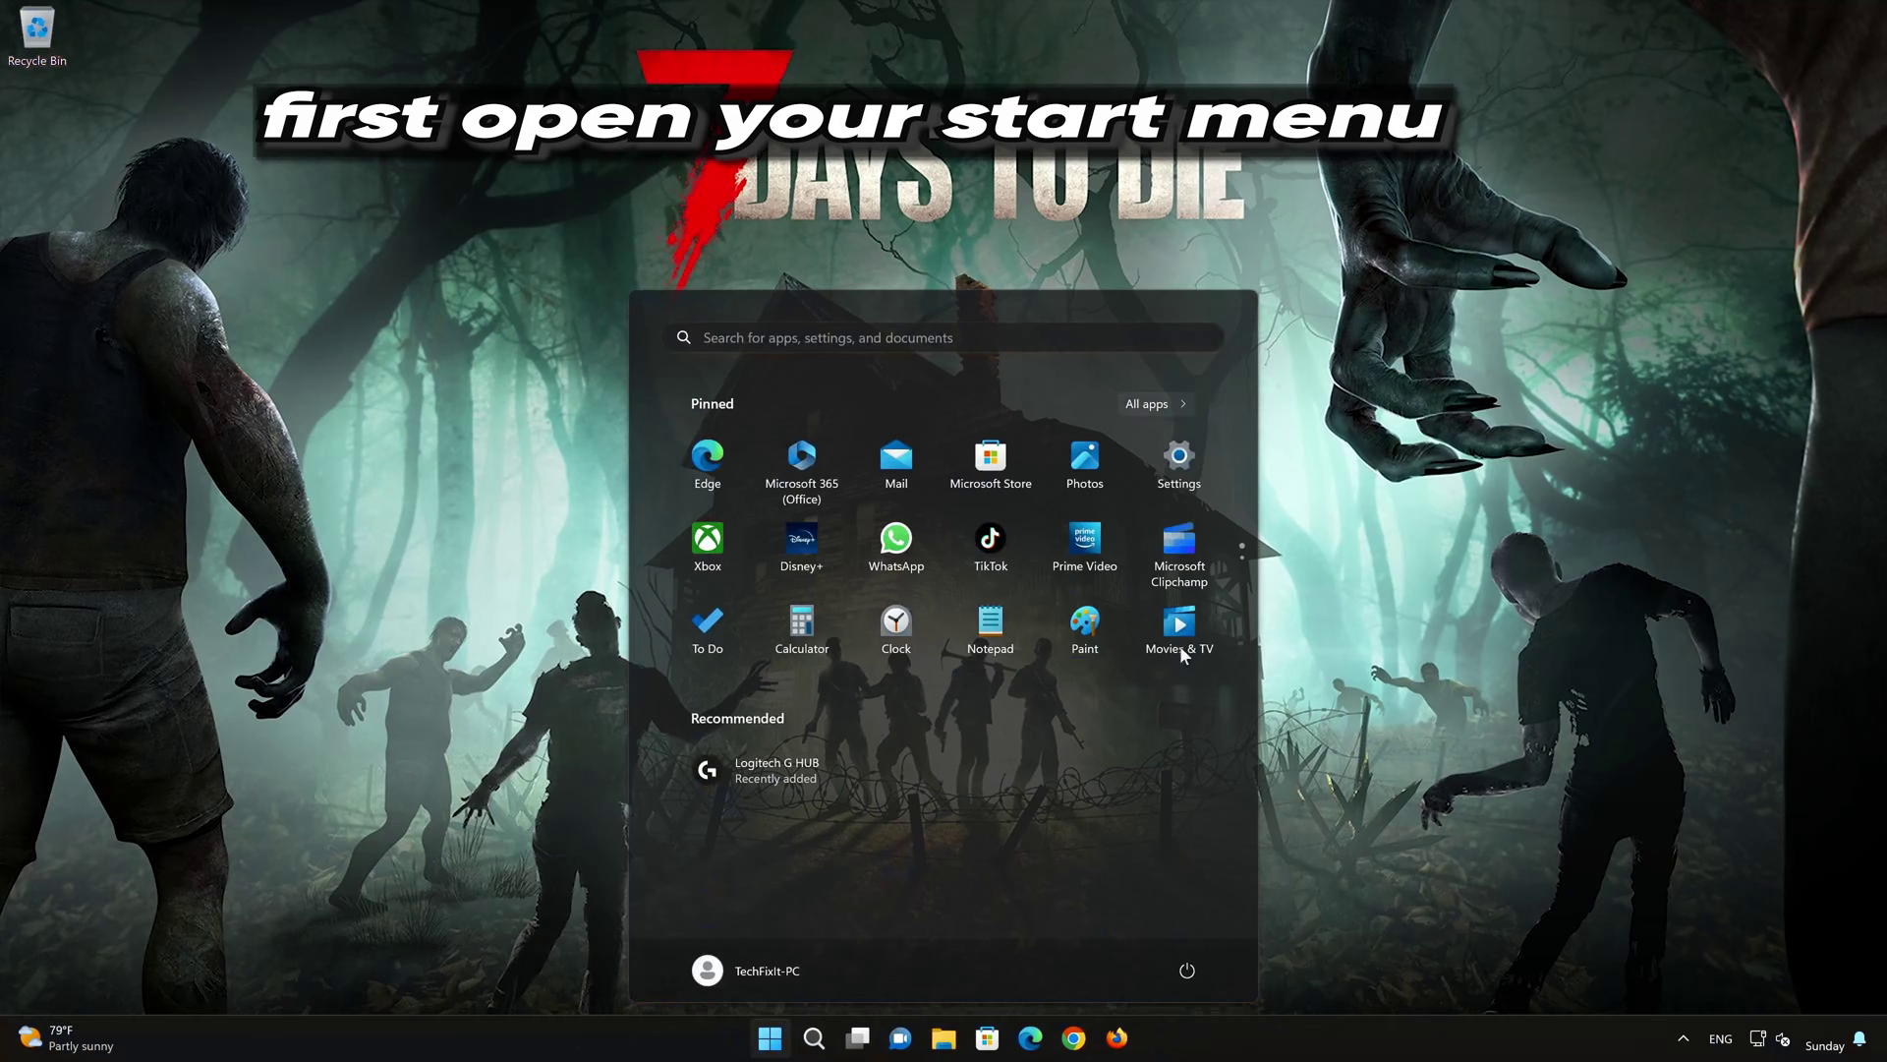
pyautogui.click(1178, 462)
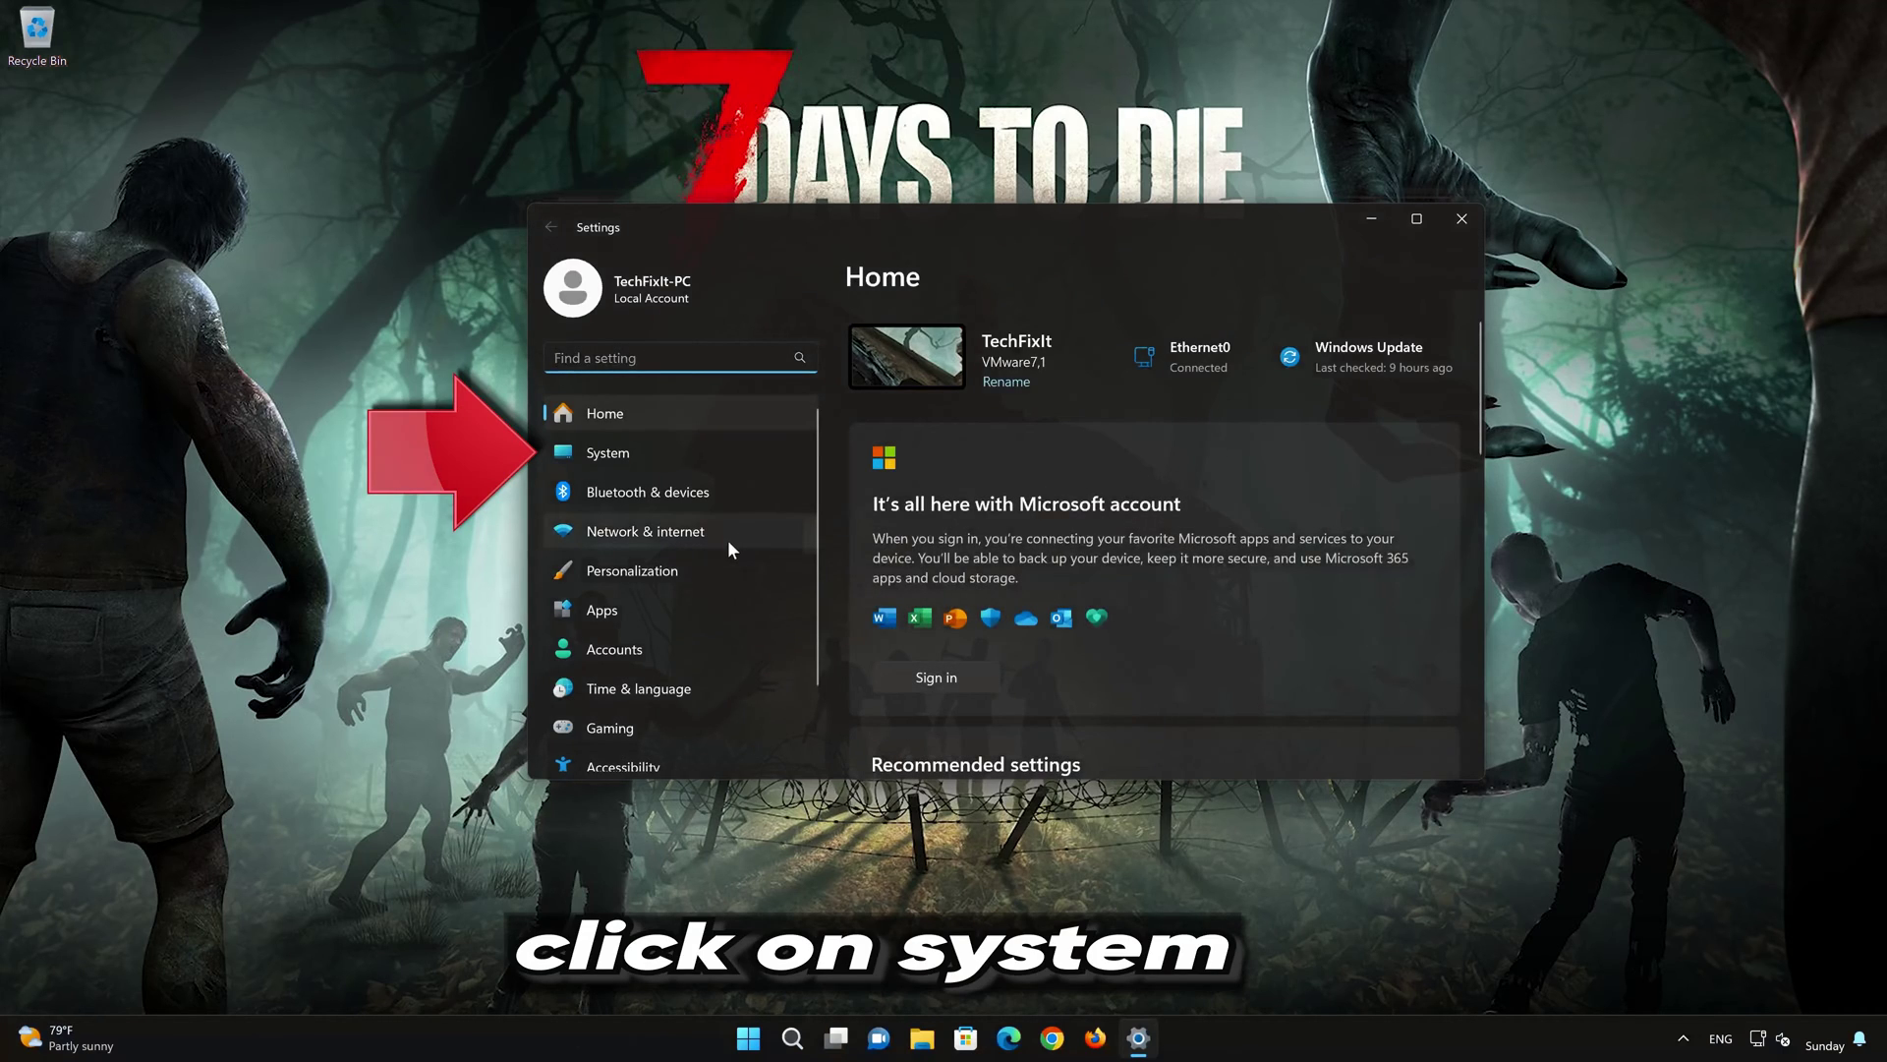
pyautogui.click(668, 450)
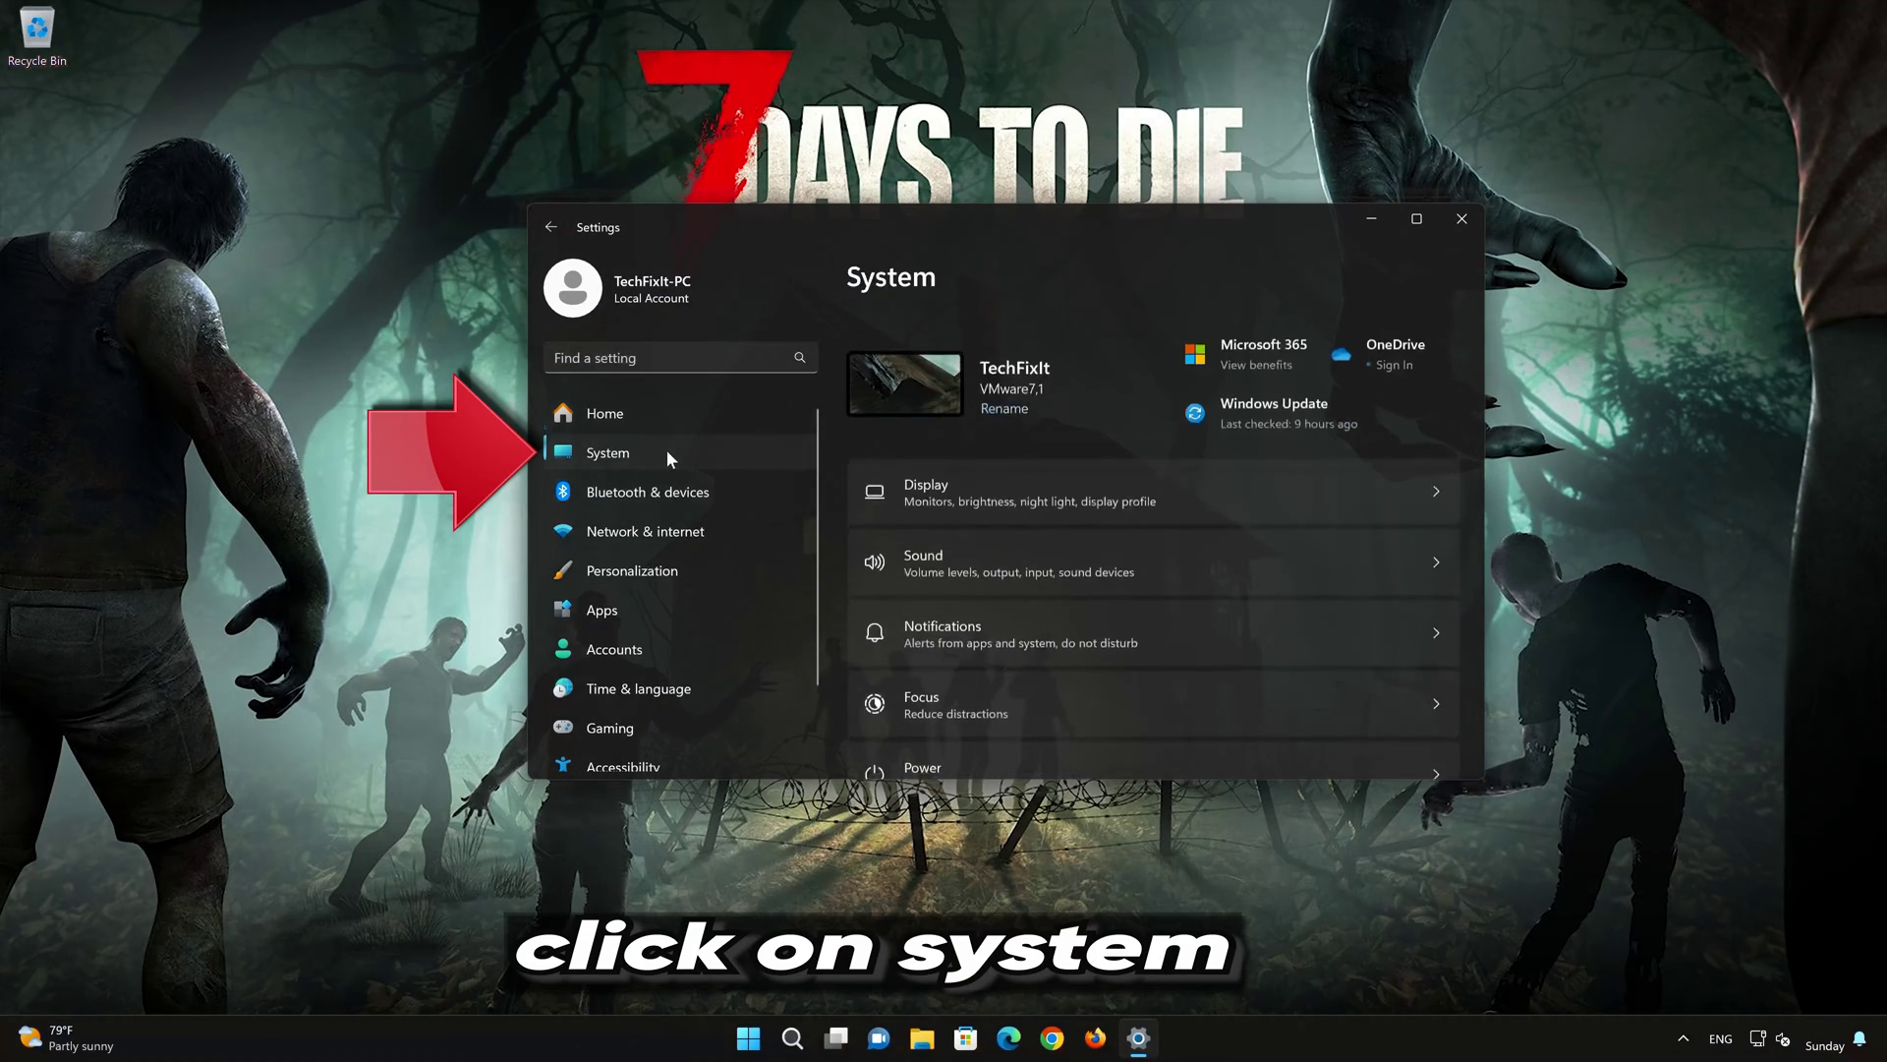
pyautogui.scroll(-10, 1118, 580)
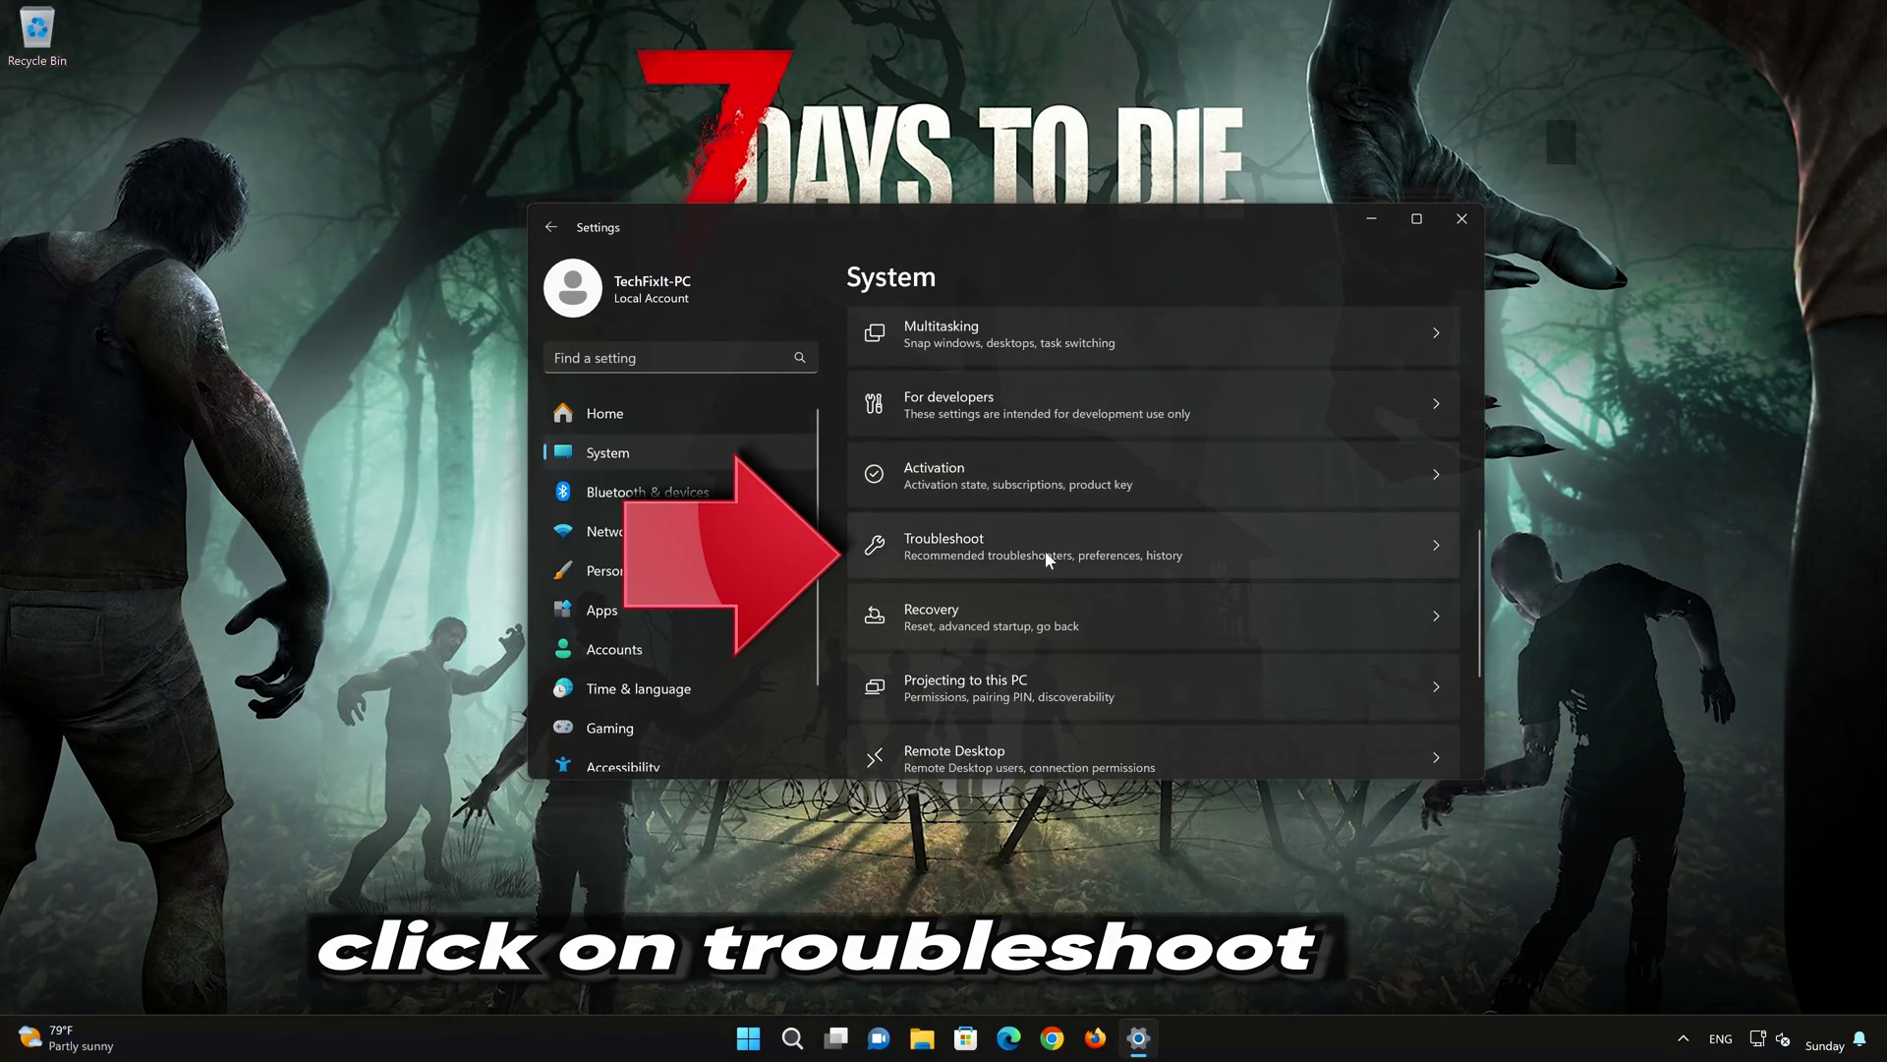
pyautogui.scroll(-1, 1022, 550)
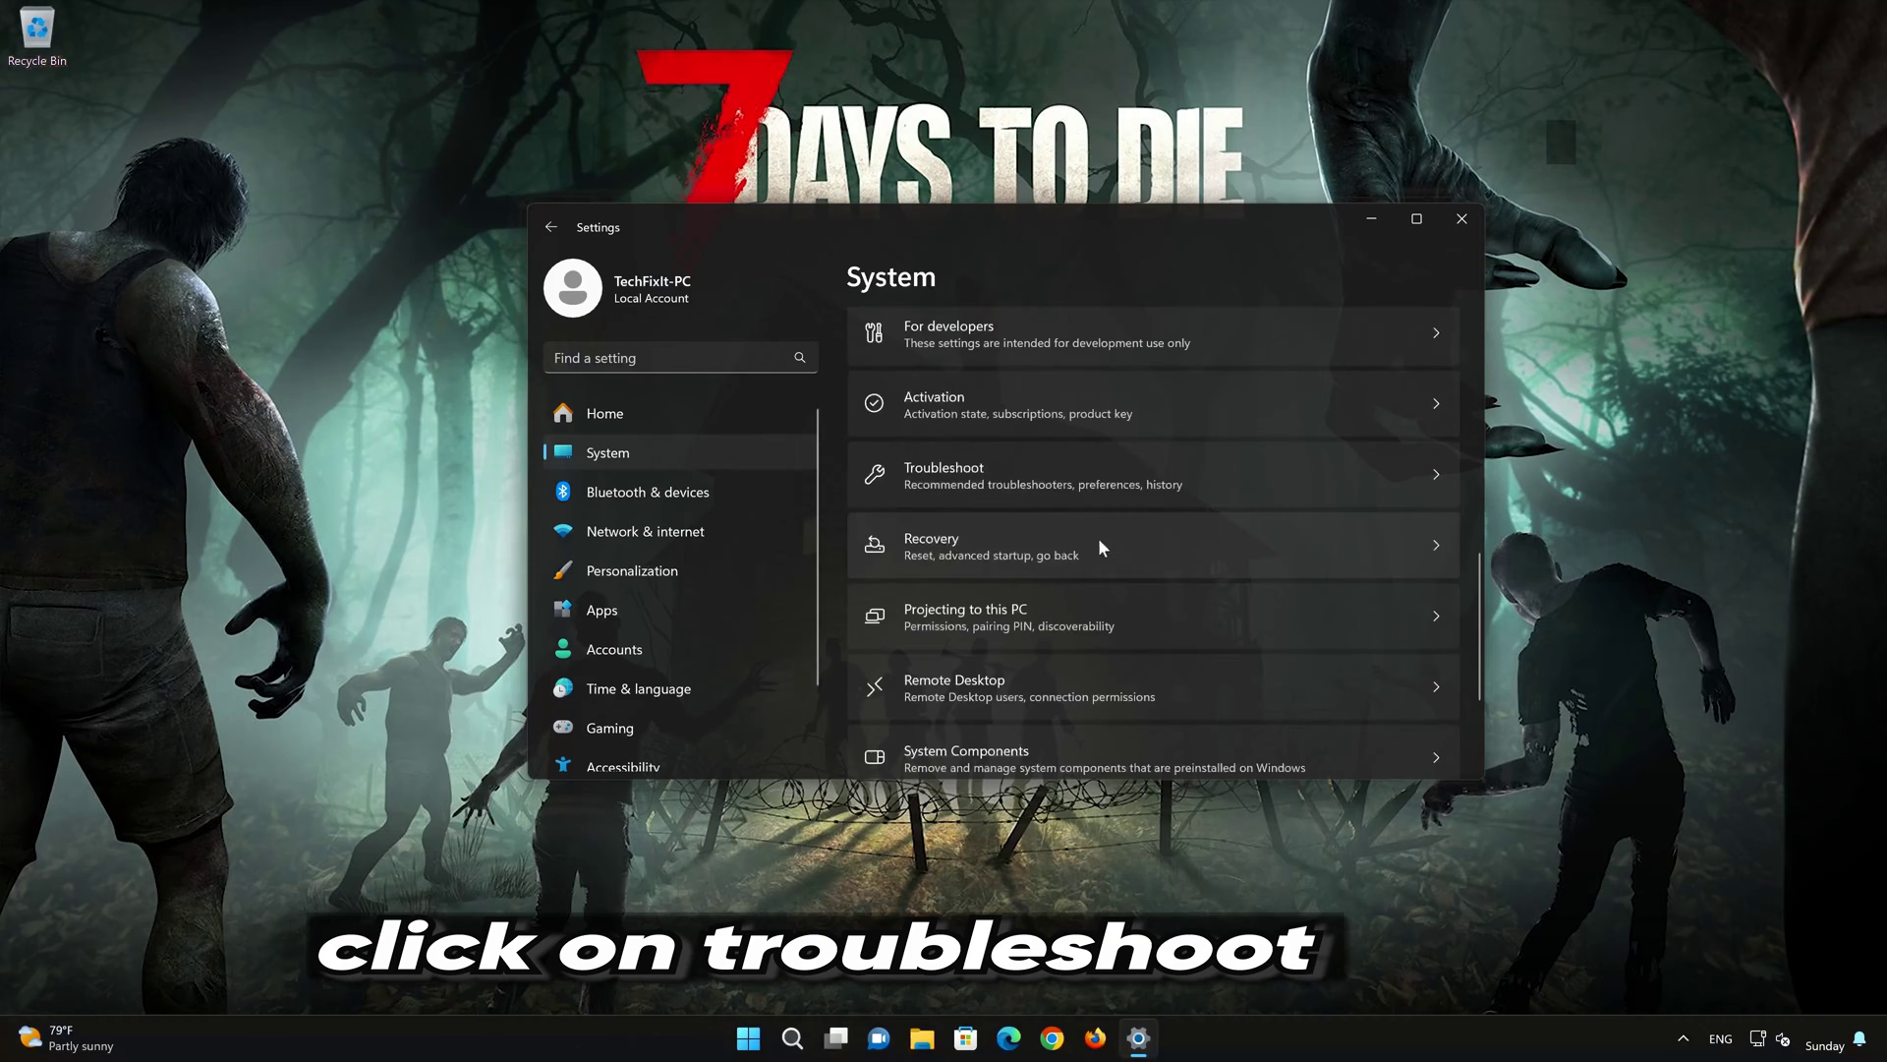
pyautogui.click(1036, 488)
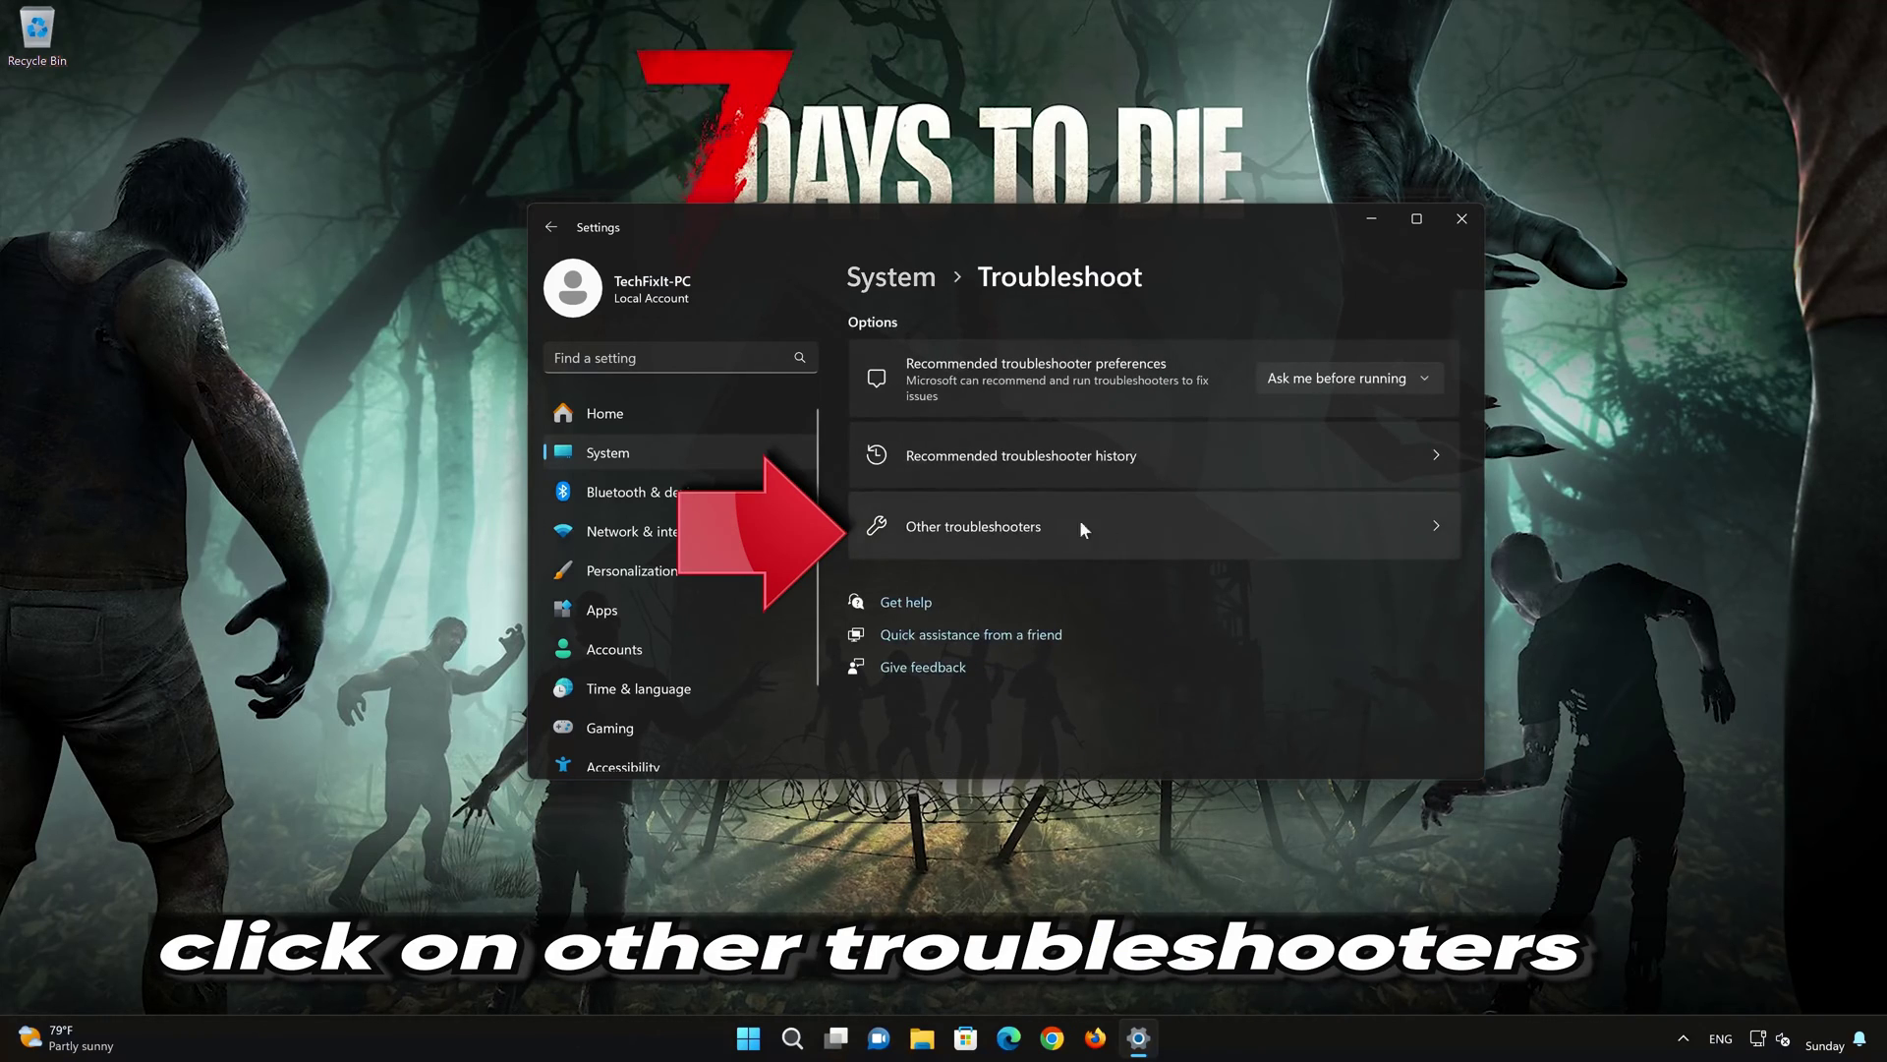
pyautogui.click(1015, 538)
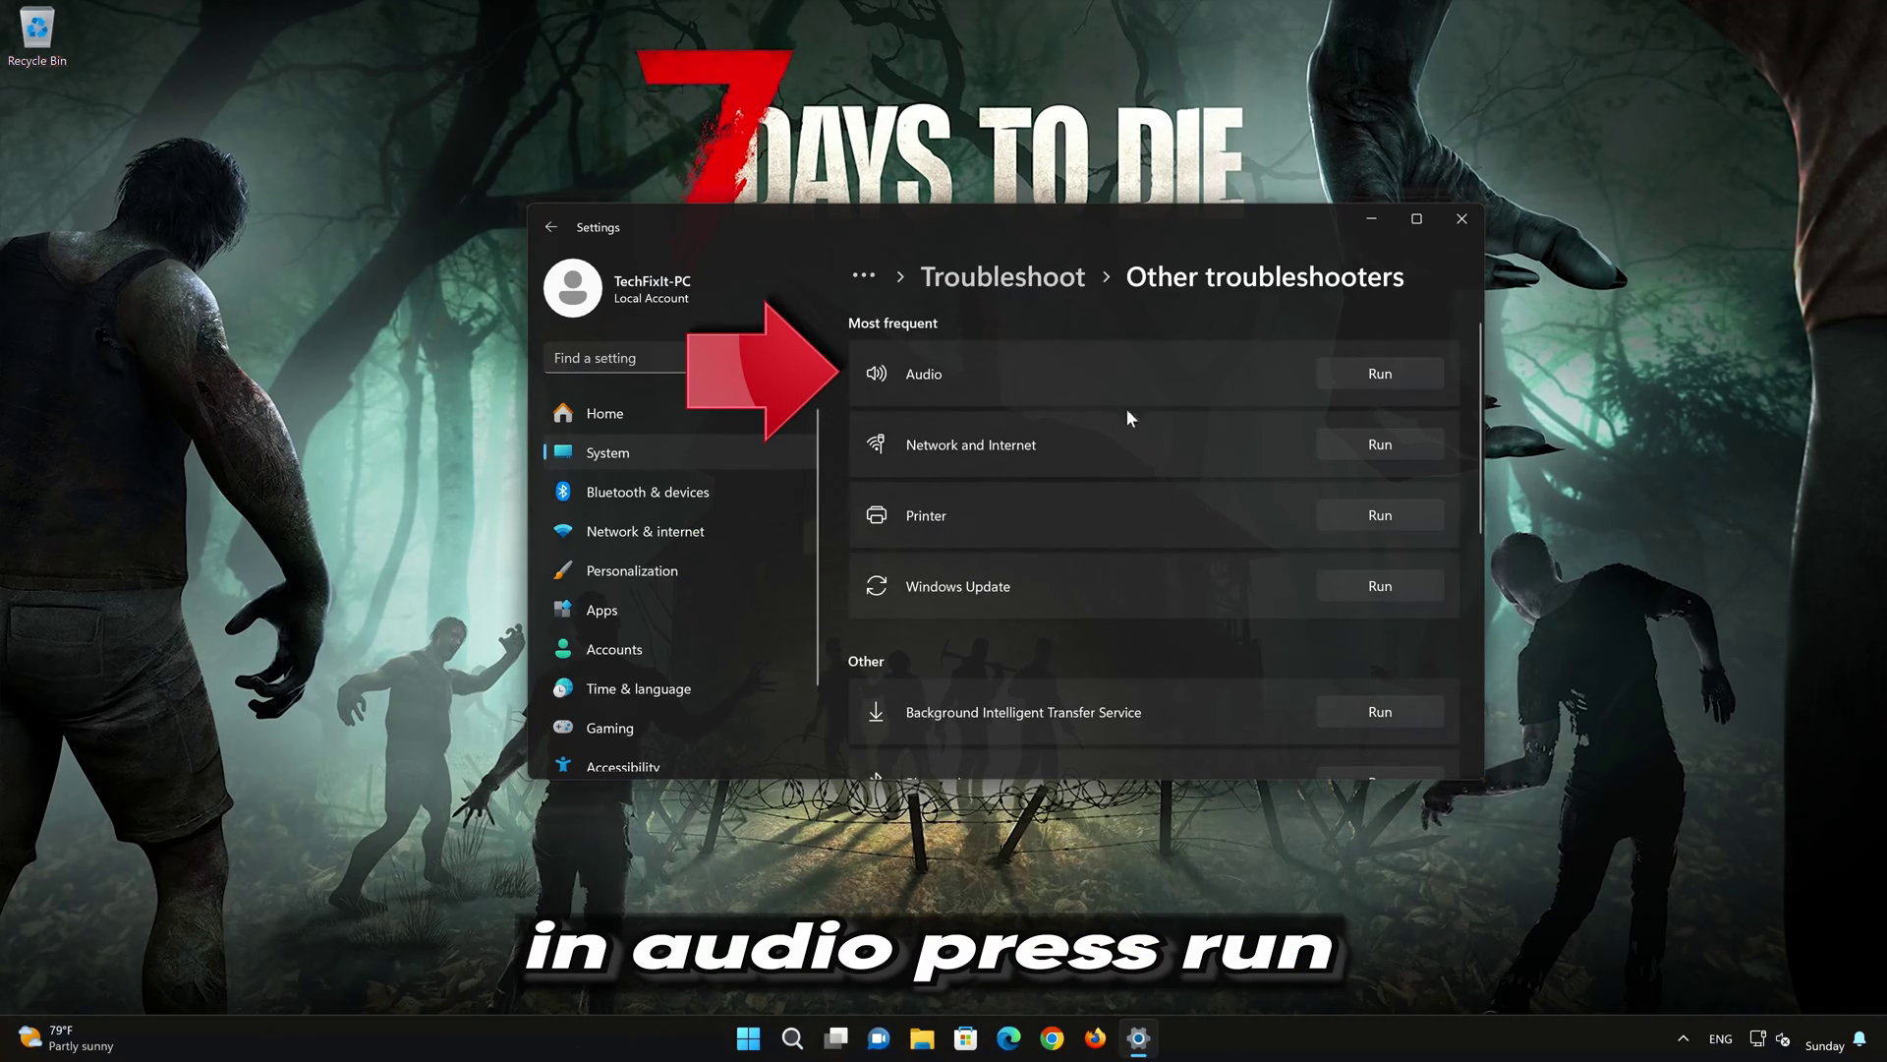
pyautogui.click(1384, 373)
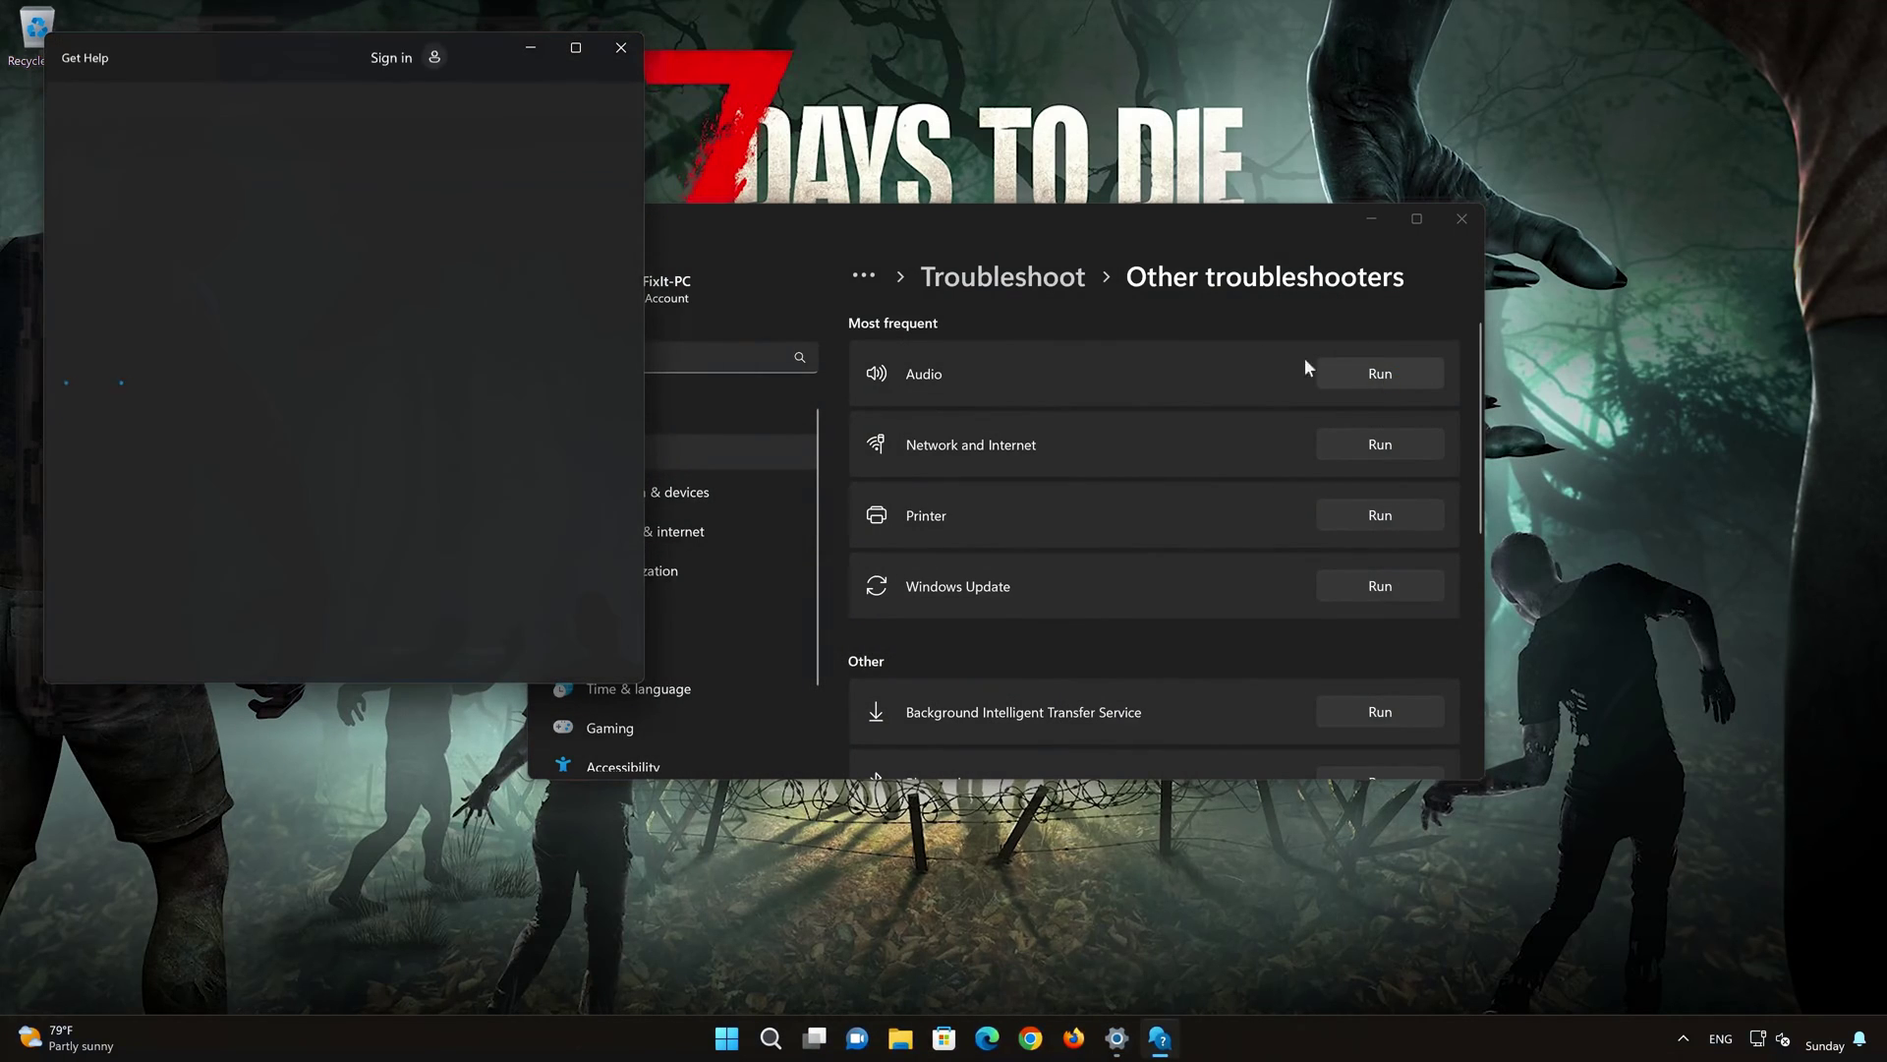
# Consent to the automated audio diagnostics in Get Help and allow it to restart the audio services.
pyautogui.moveTo(474, 45); pyautogui.dragTo(1045, 178)
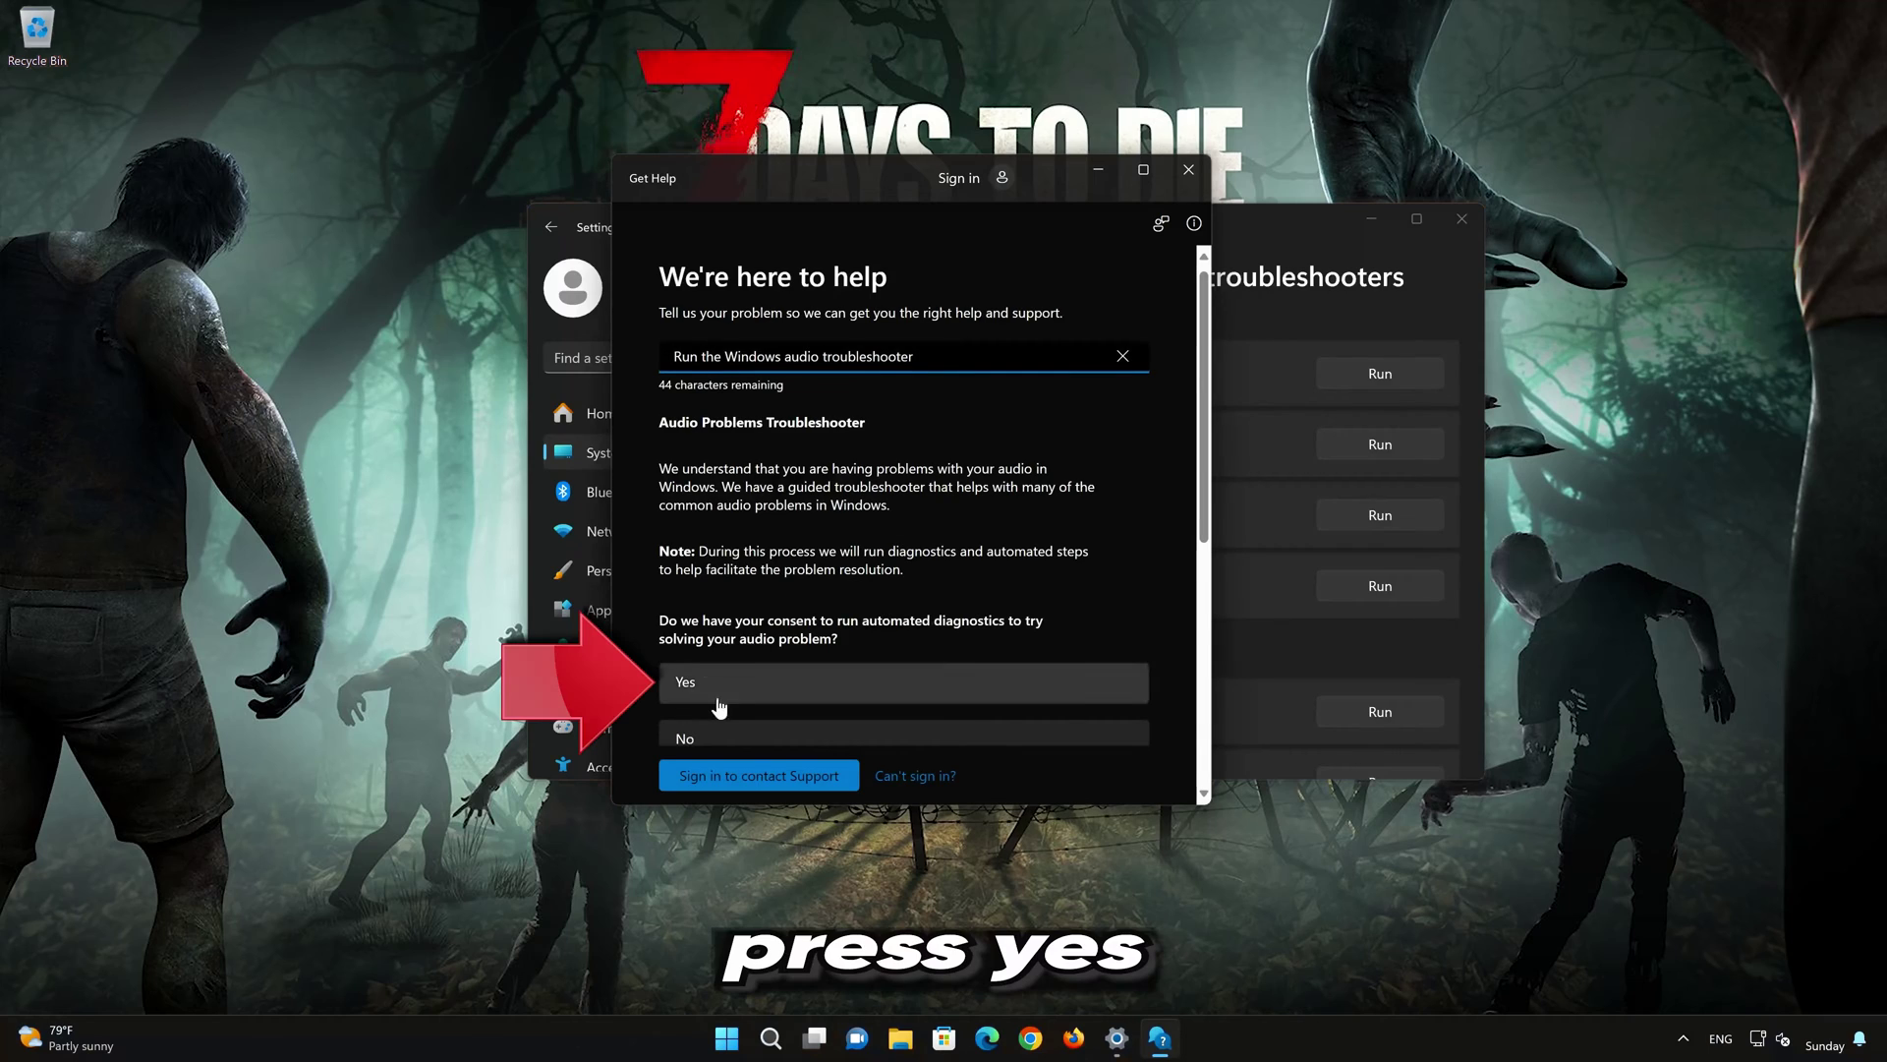
pyautogui.click(786, 694)
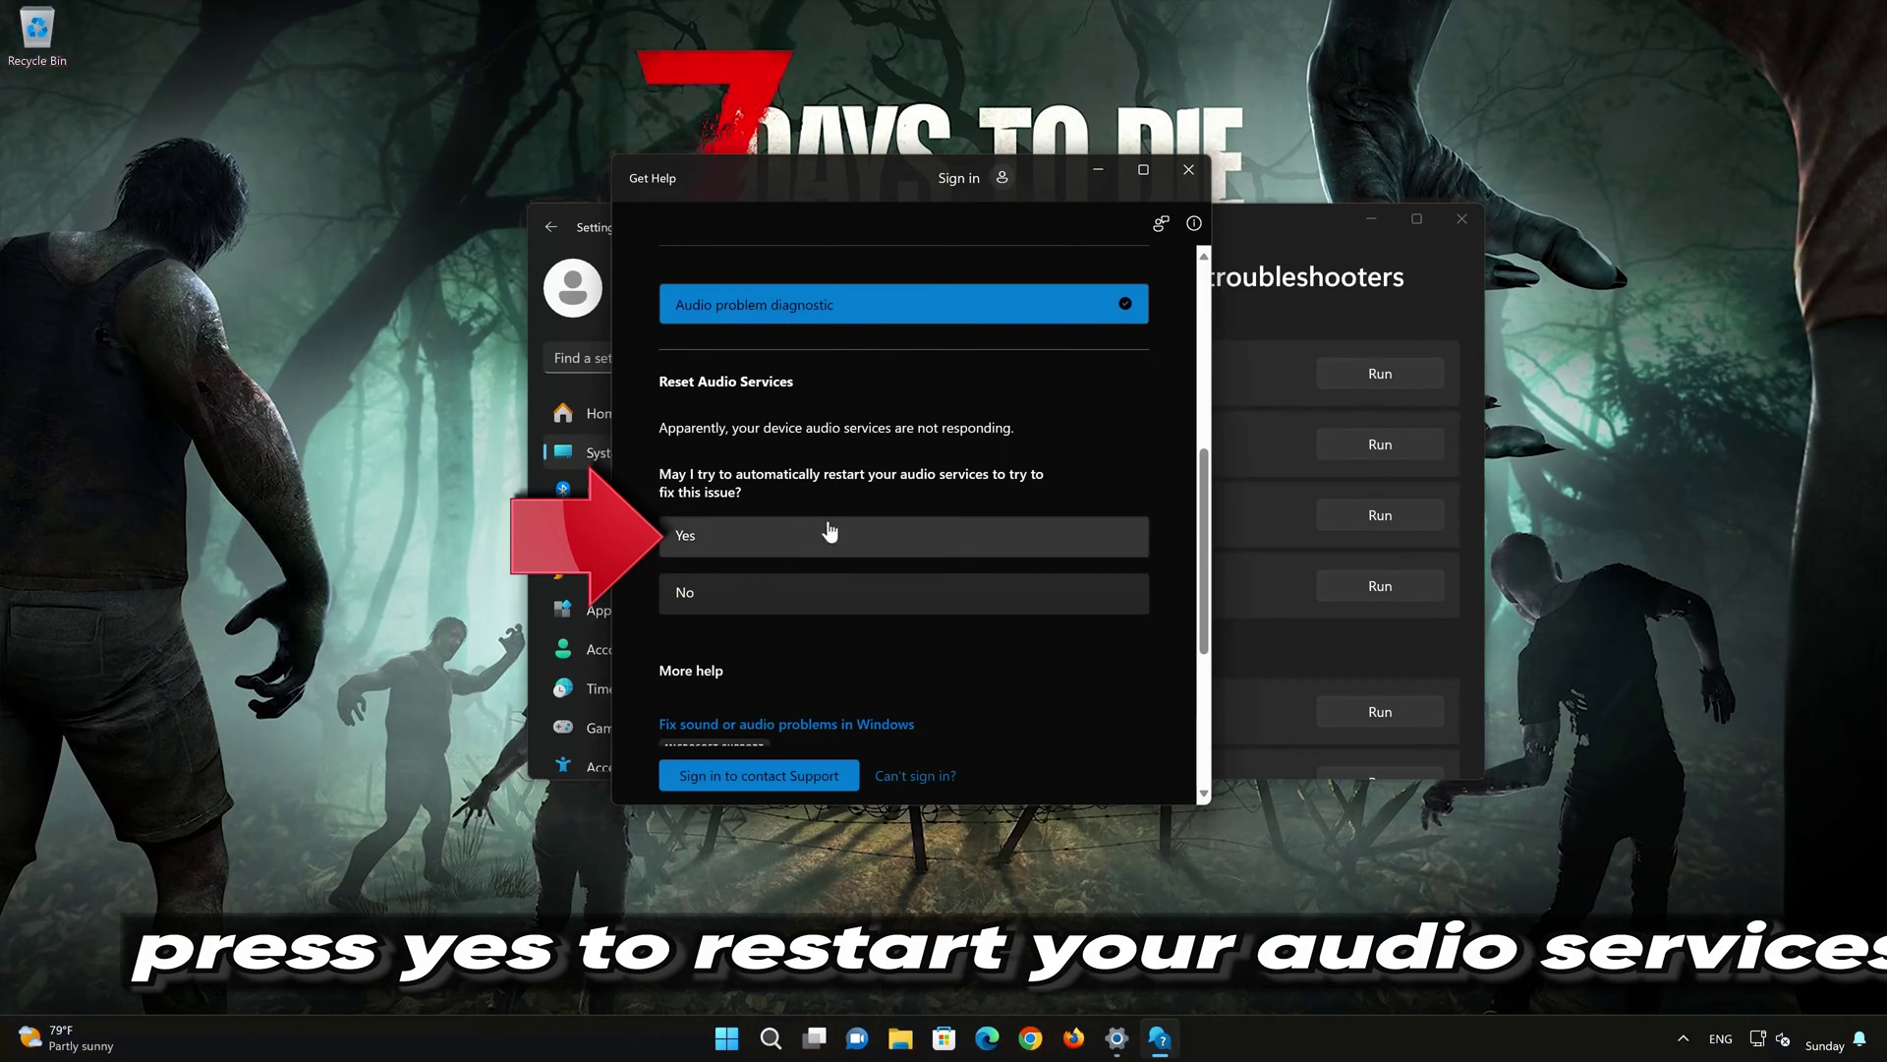
pyautogui.click(812, 546)
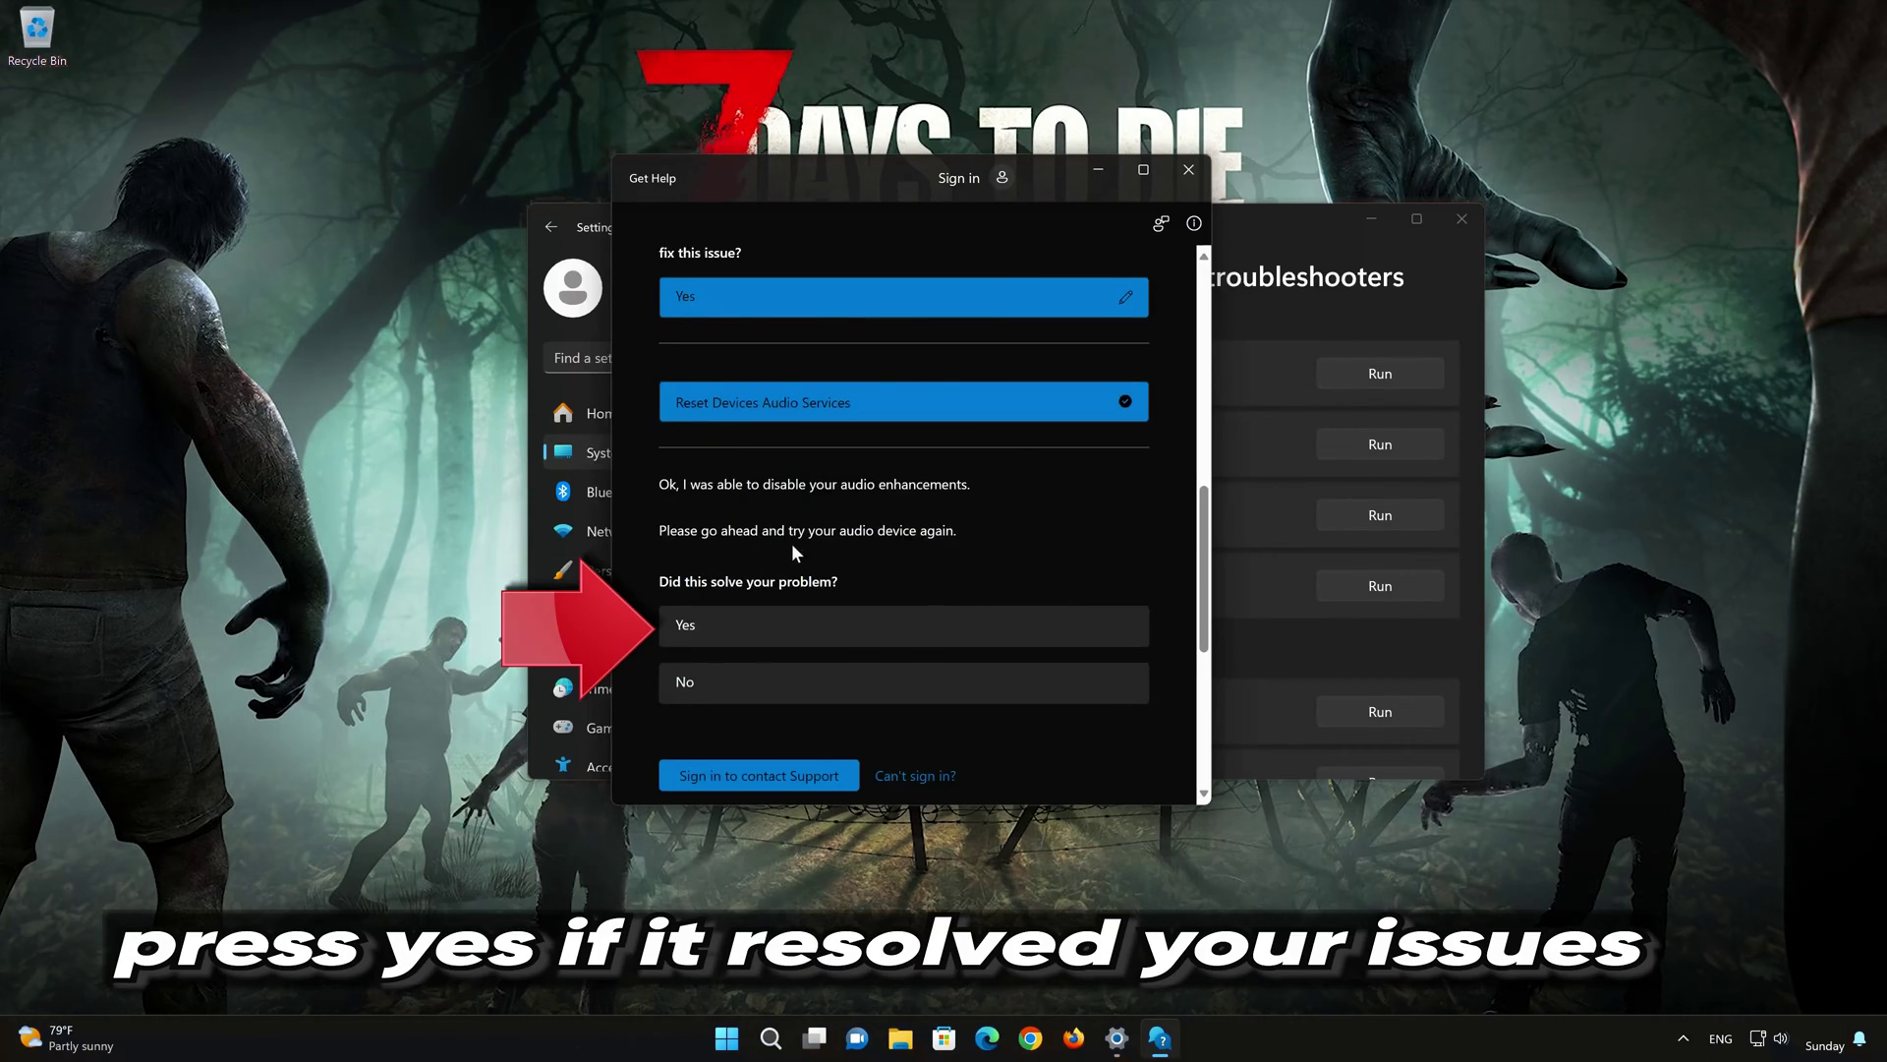
# Answer that the audio problem was solved and close both Get Help and Settings.
pyautogui.click(806, 625)
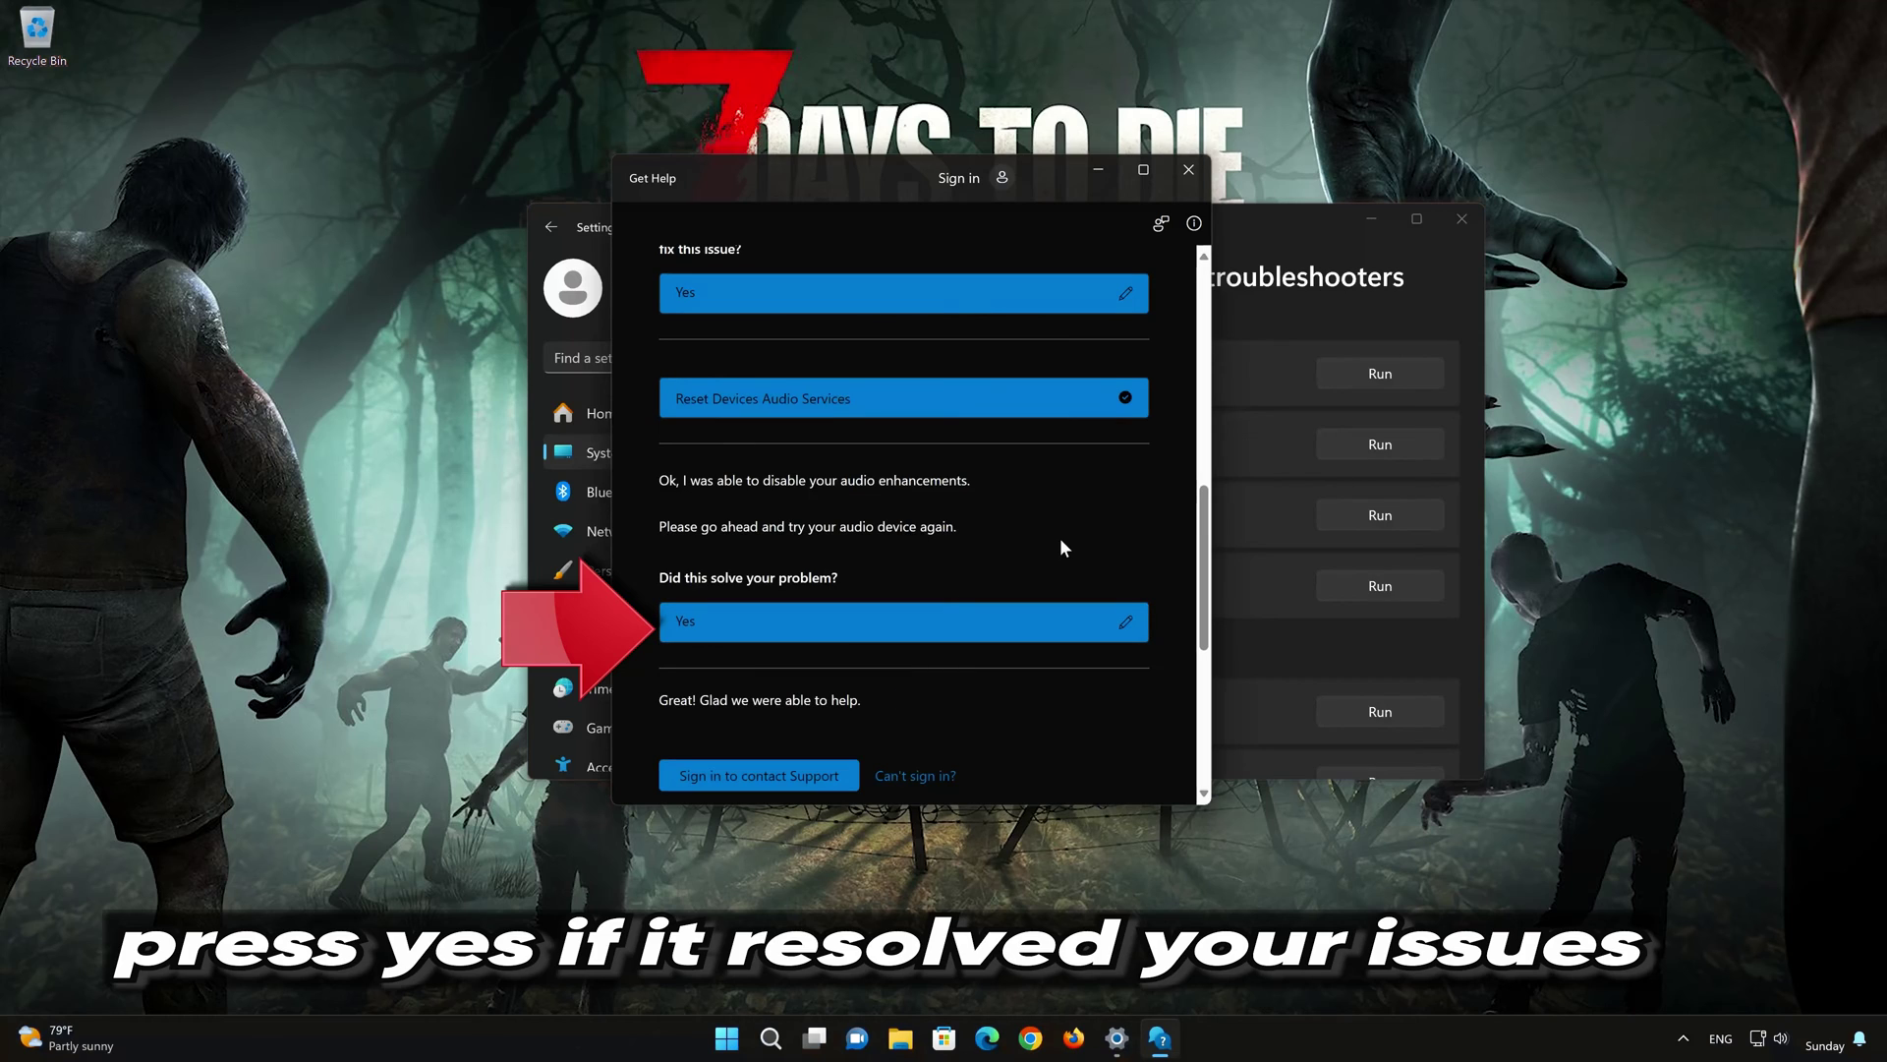
pyautogui.click(1189, 169)
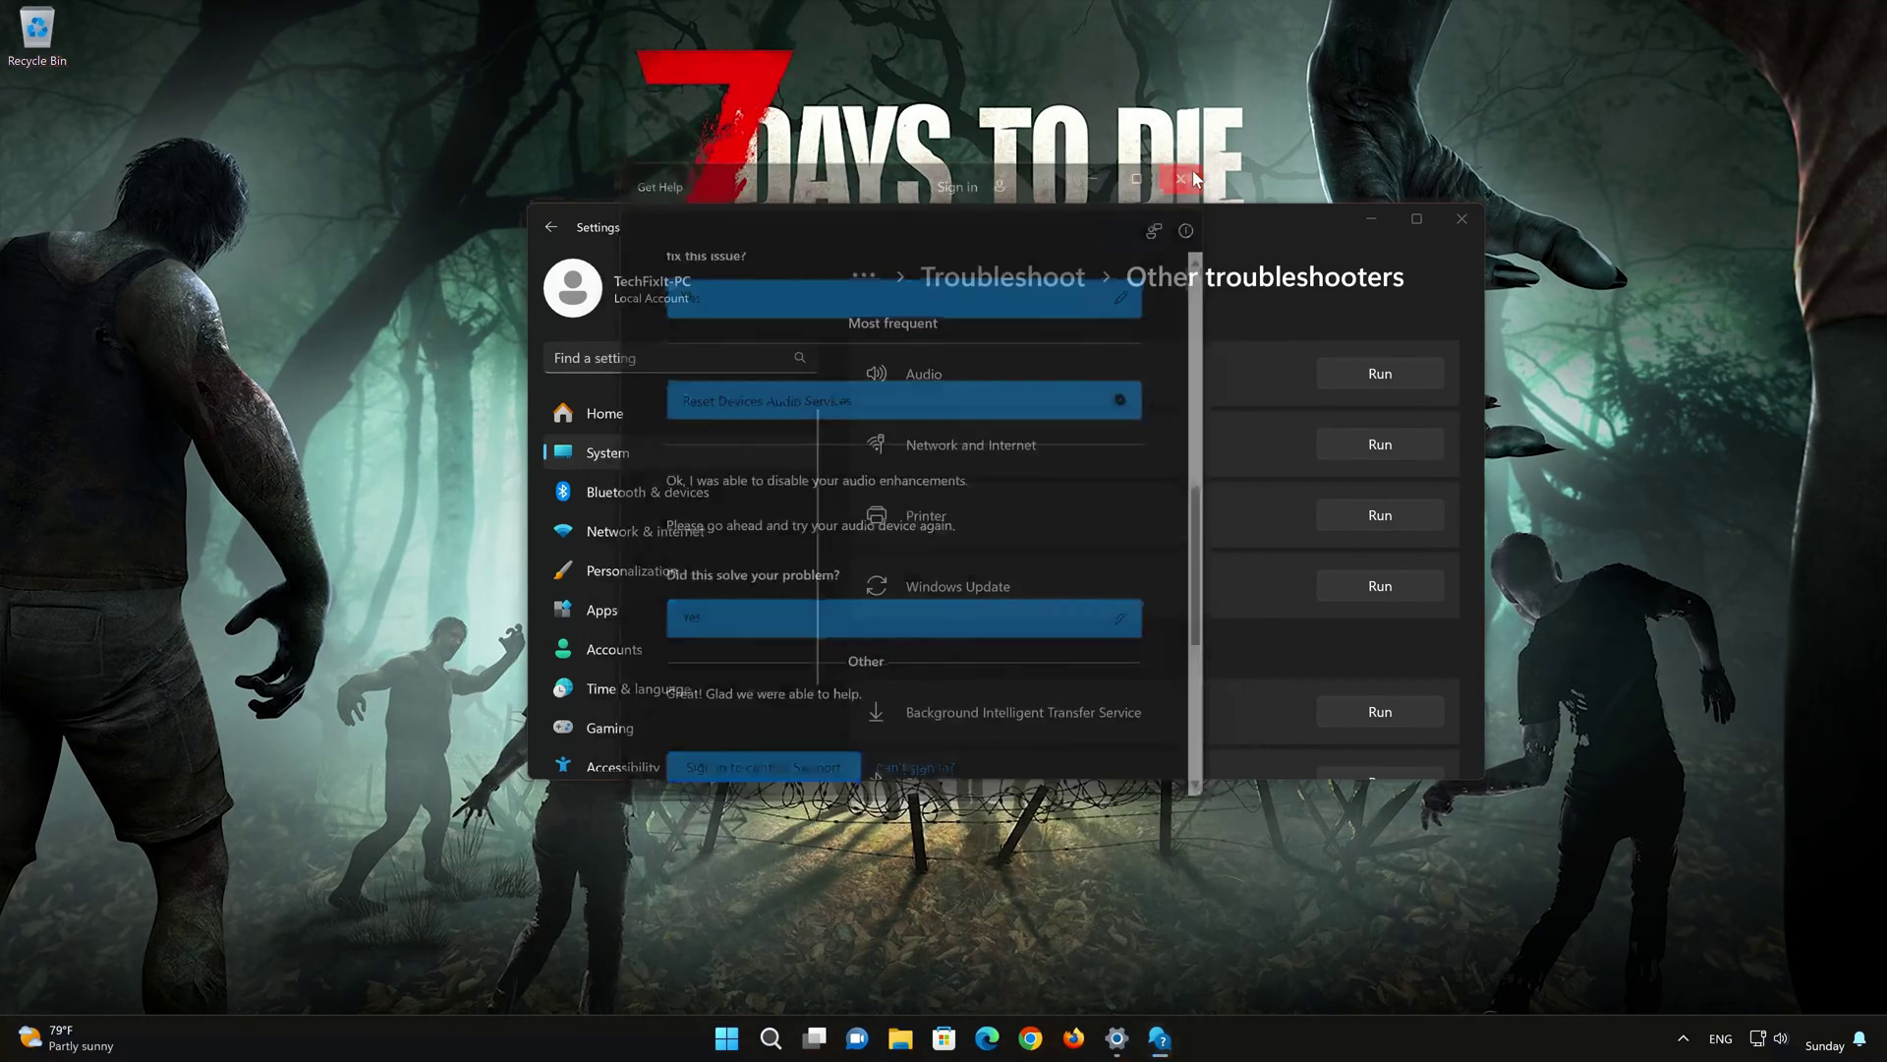
pyautogui.click(1445, 220)
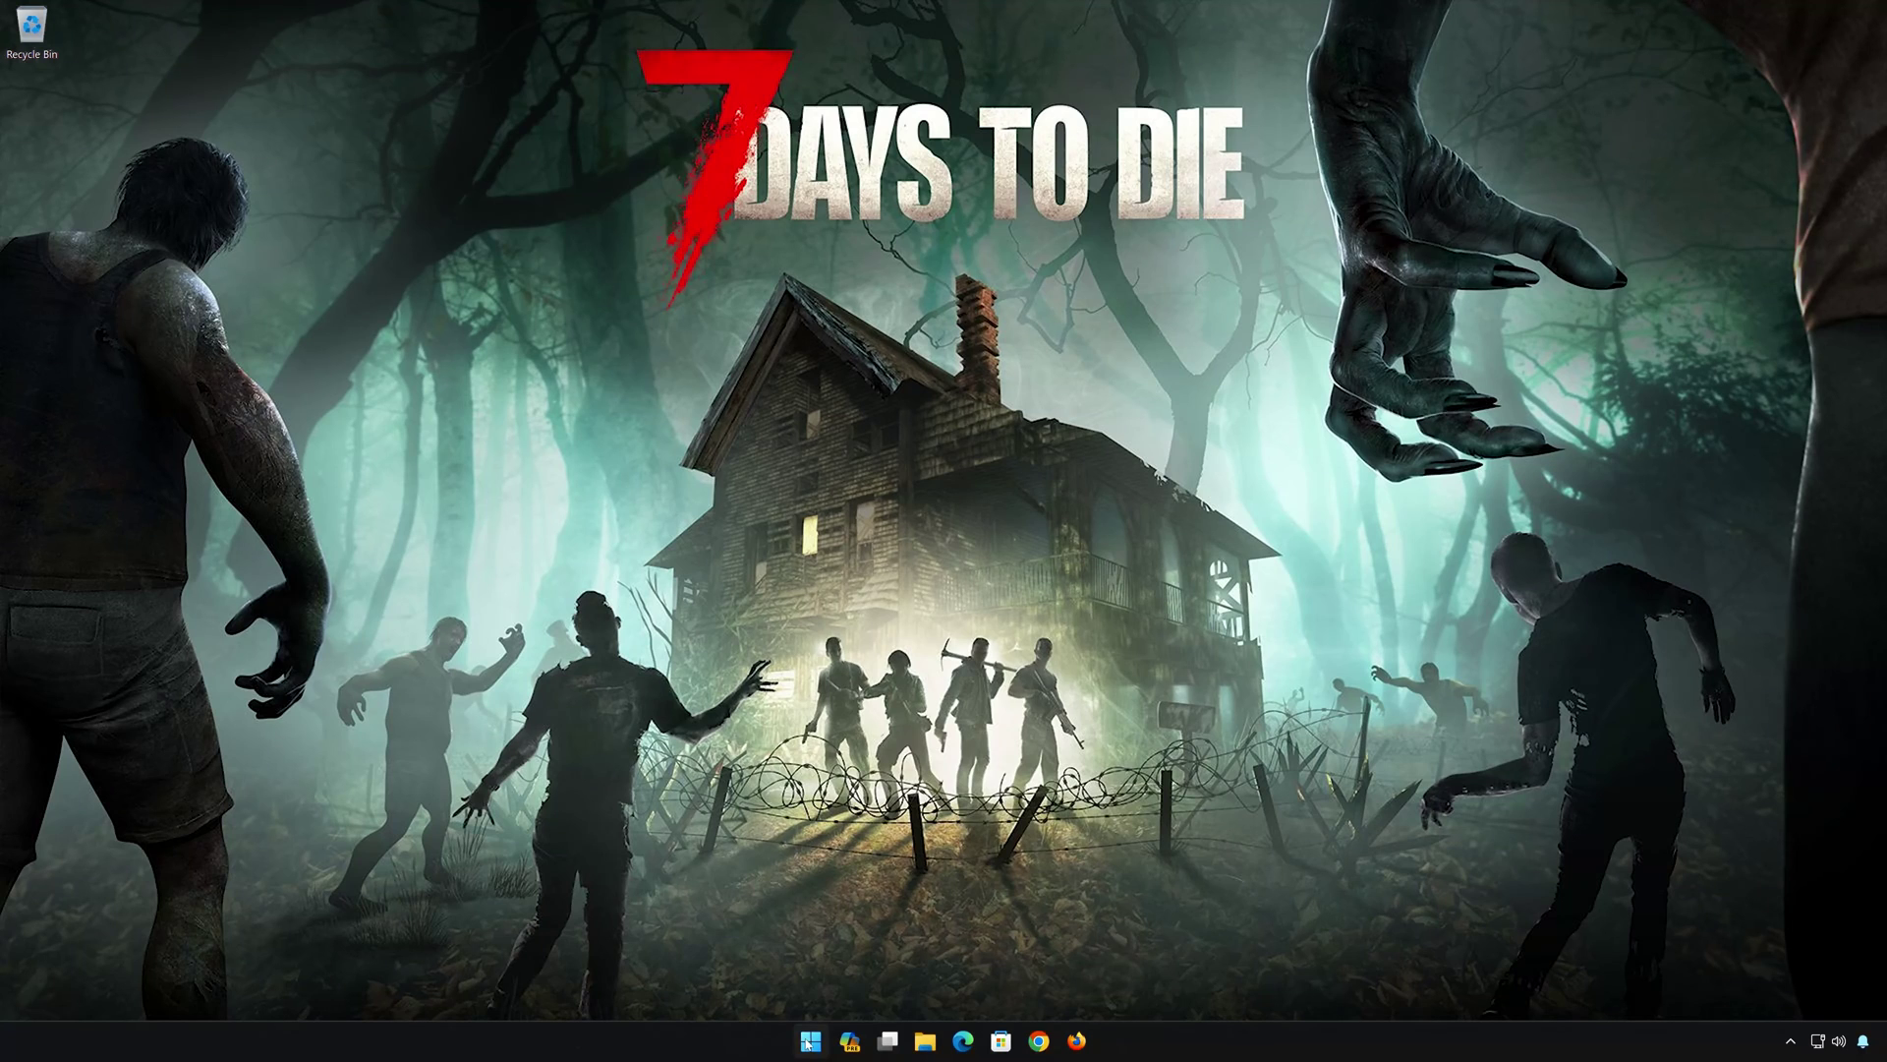
# Open the Sound dialog from Control Panel's Hardware and Sound category, leaving only that dialog open.
pyautogui.click(810, 1041)
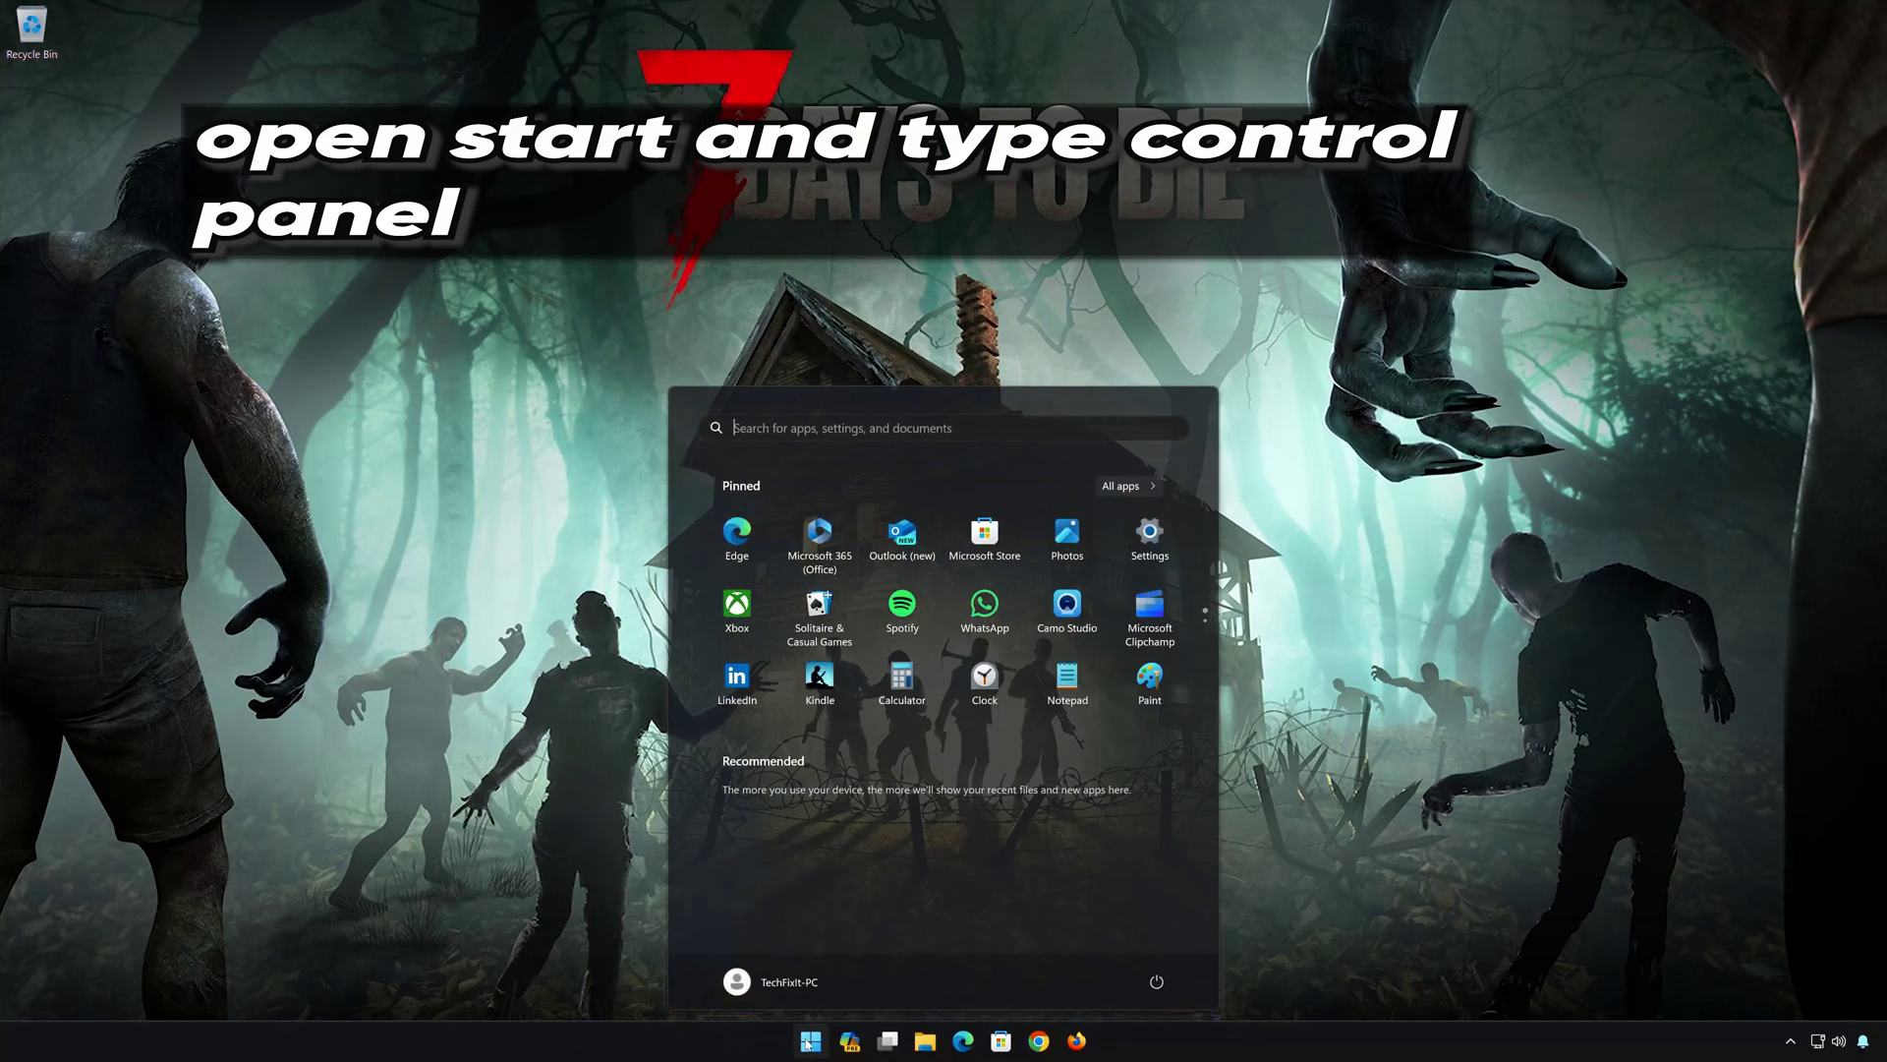
pyautogui.write('control panel')
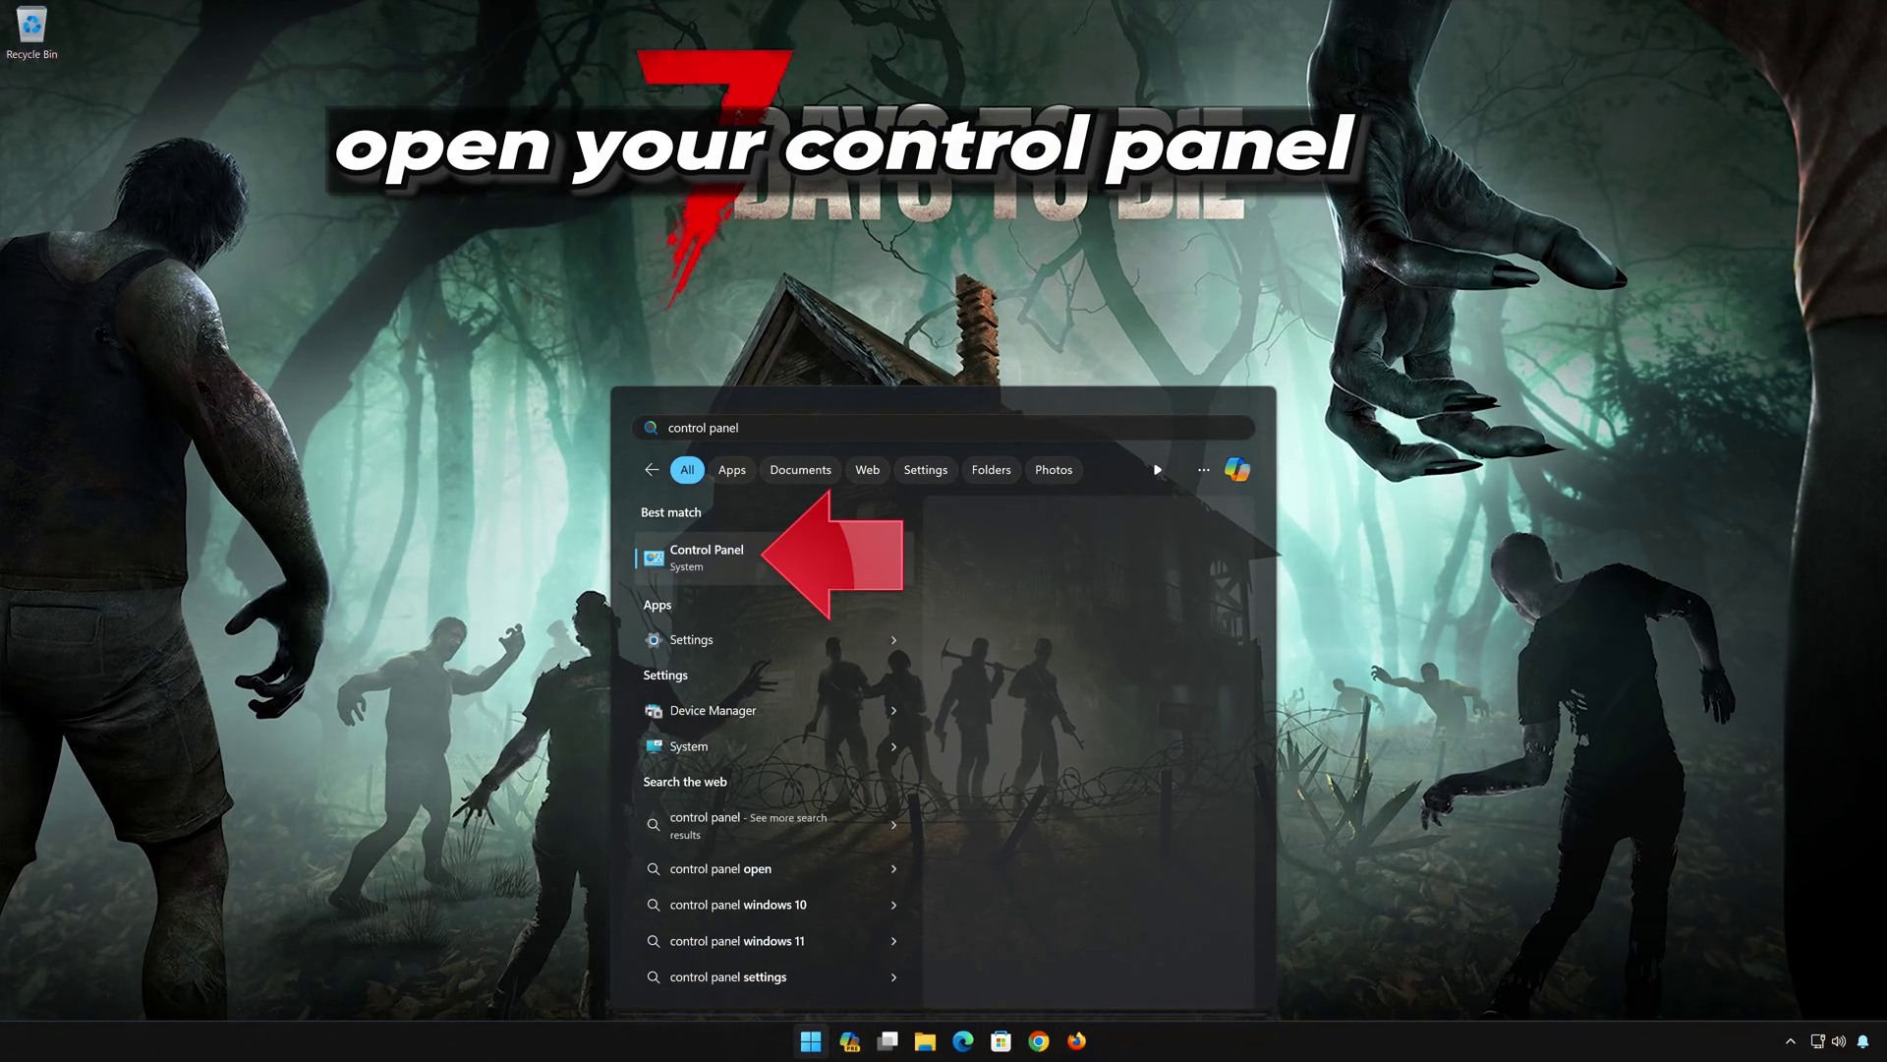
pyautogui.click(796, 567)
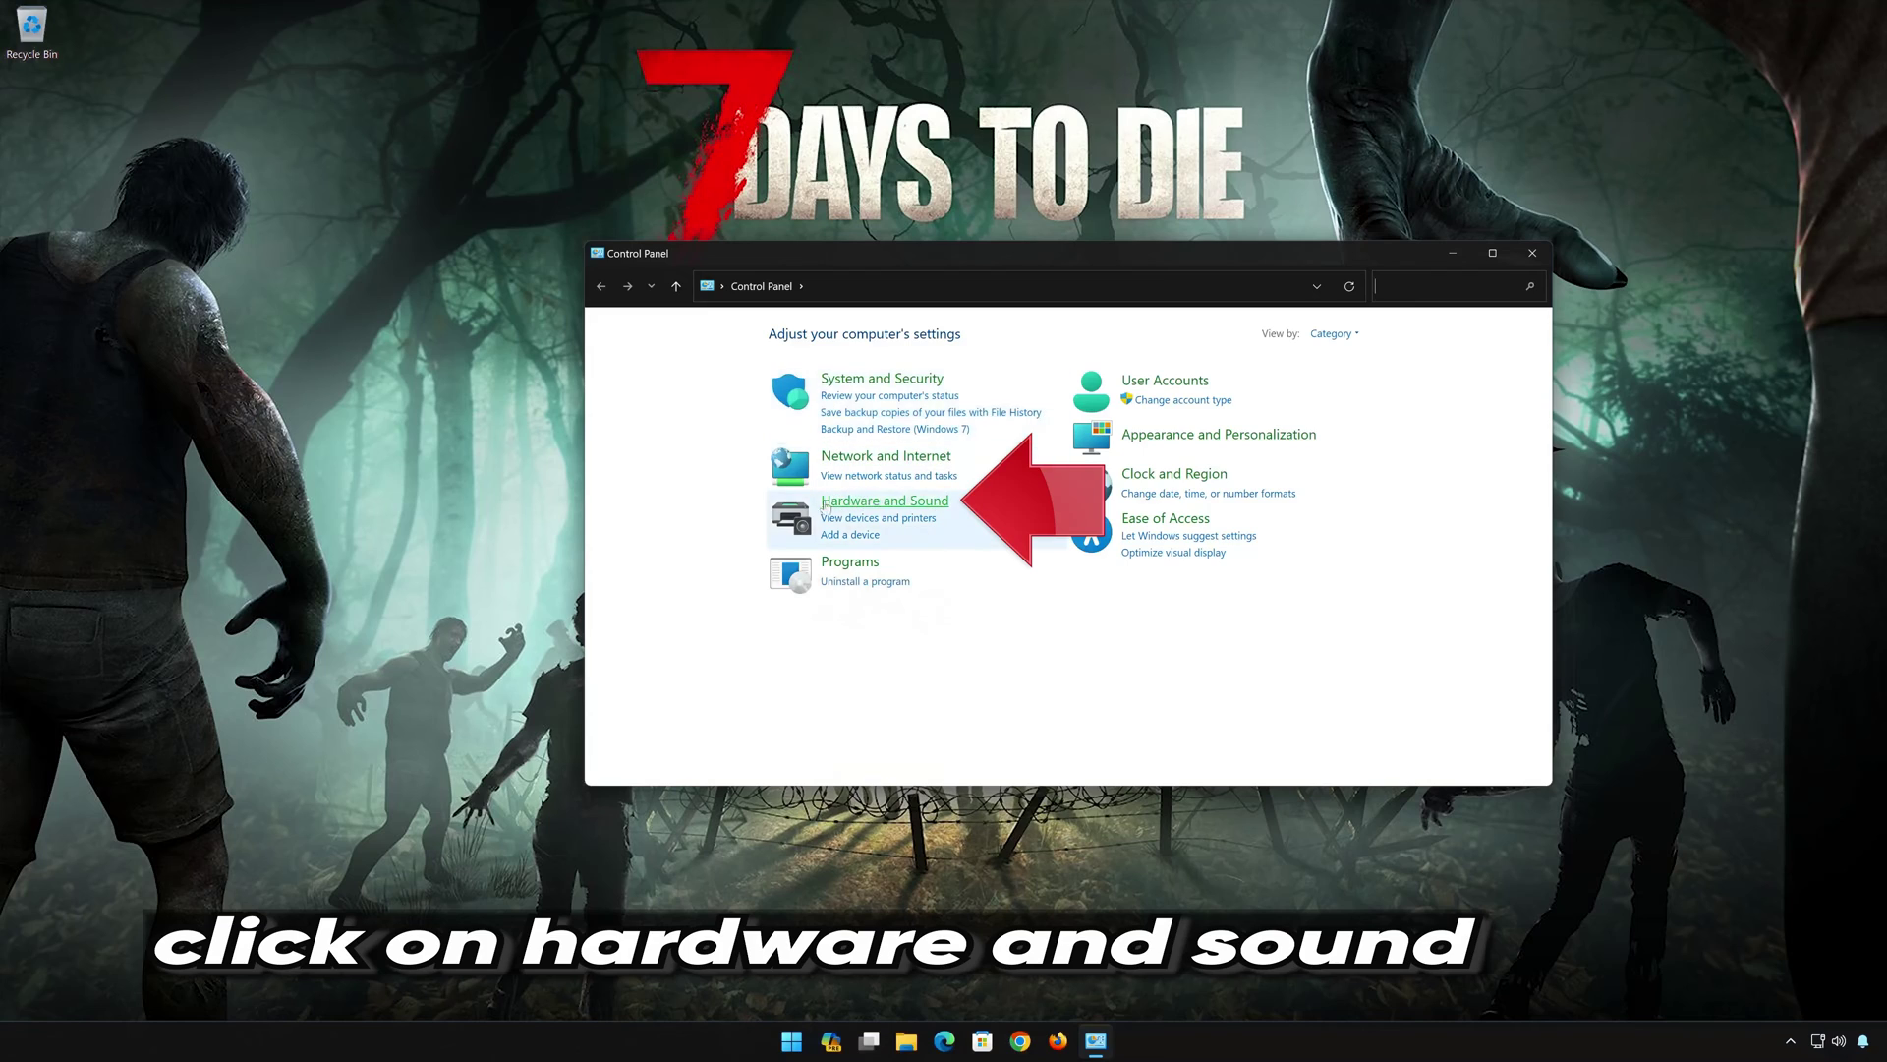
pyautogui.click(891, 503)
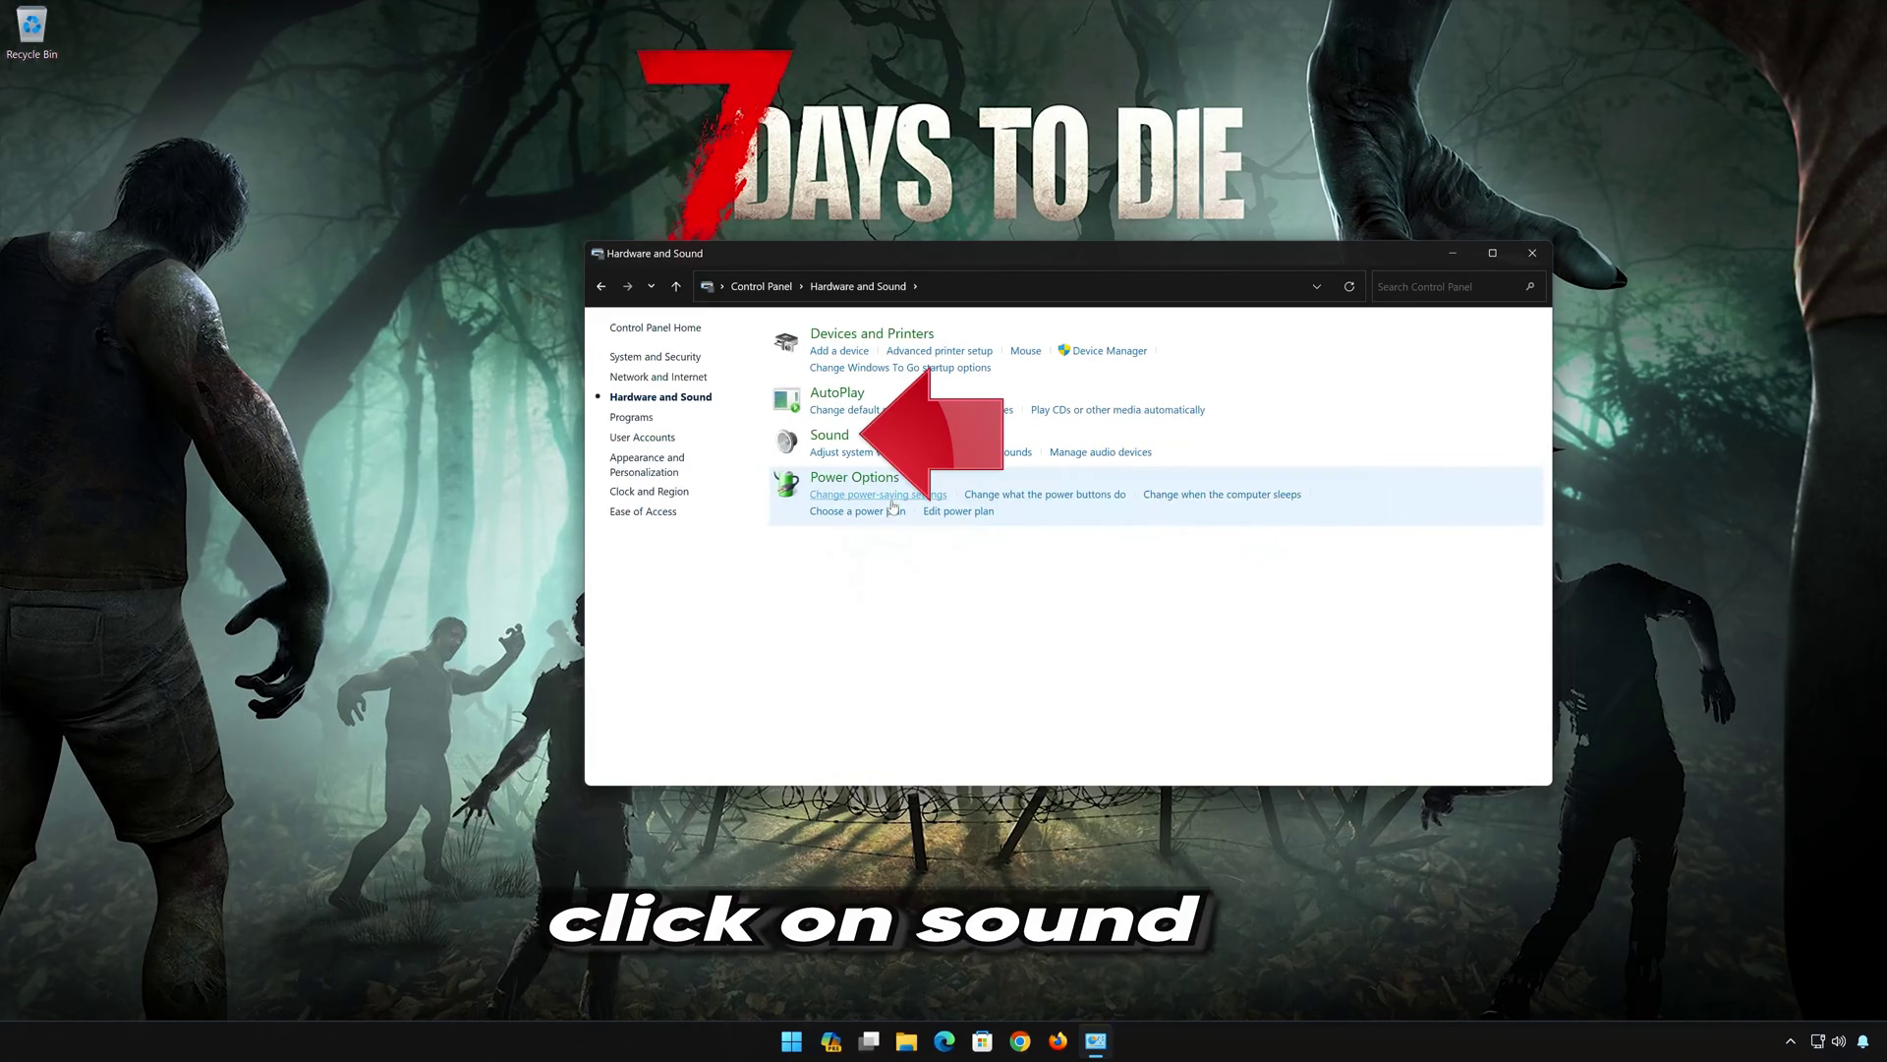
pyautogui.click(825, 436)
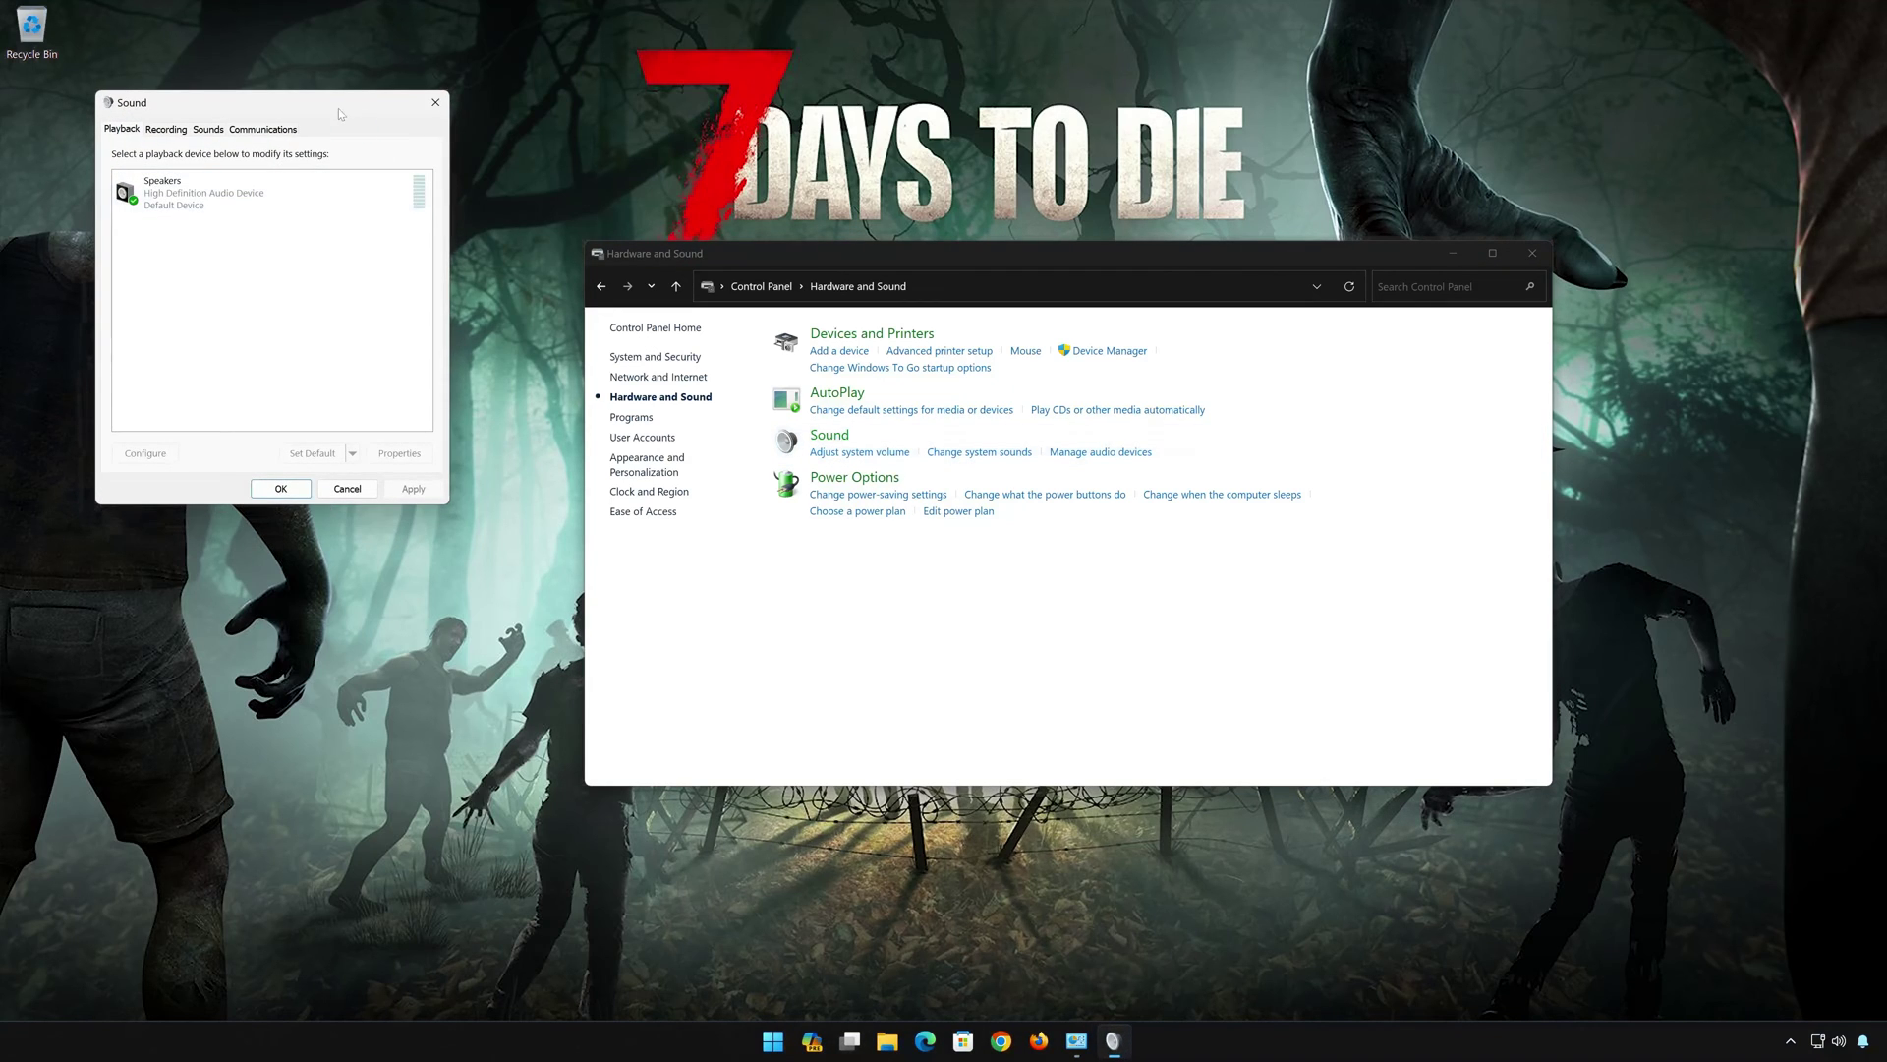
pyautogui.moveTo(338, 108); pyautogui.dragTo(1117, 285)
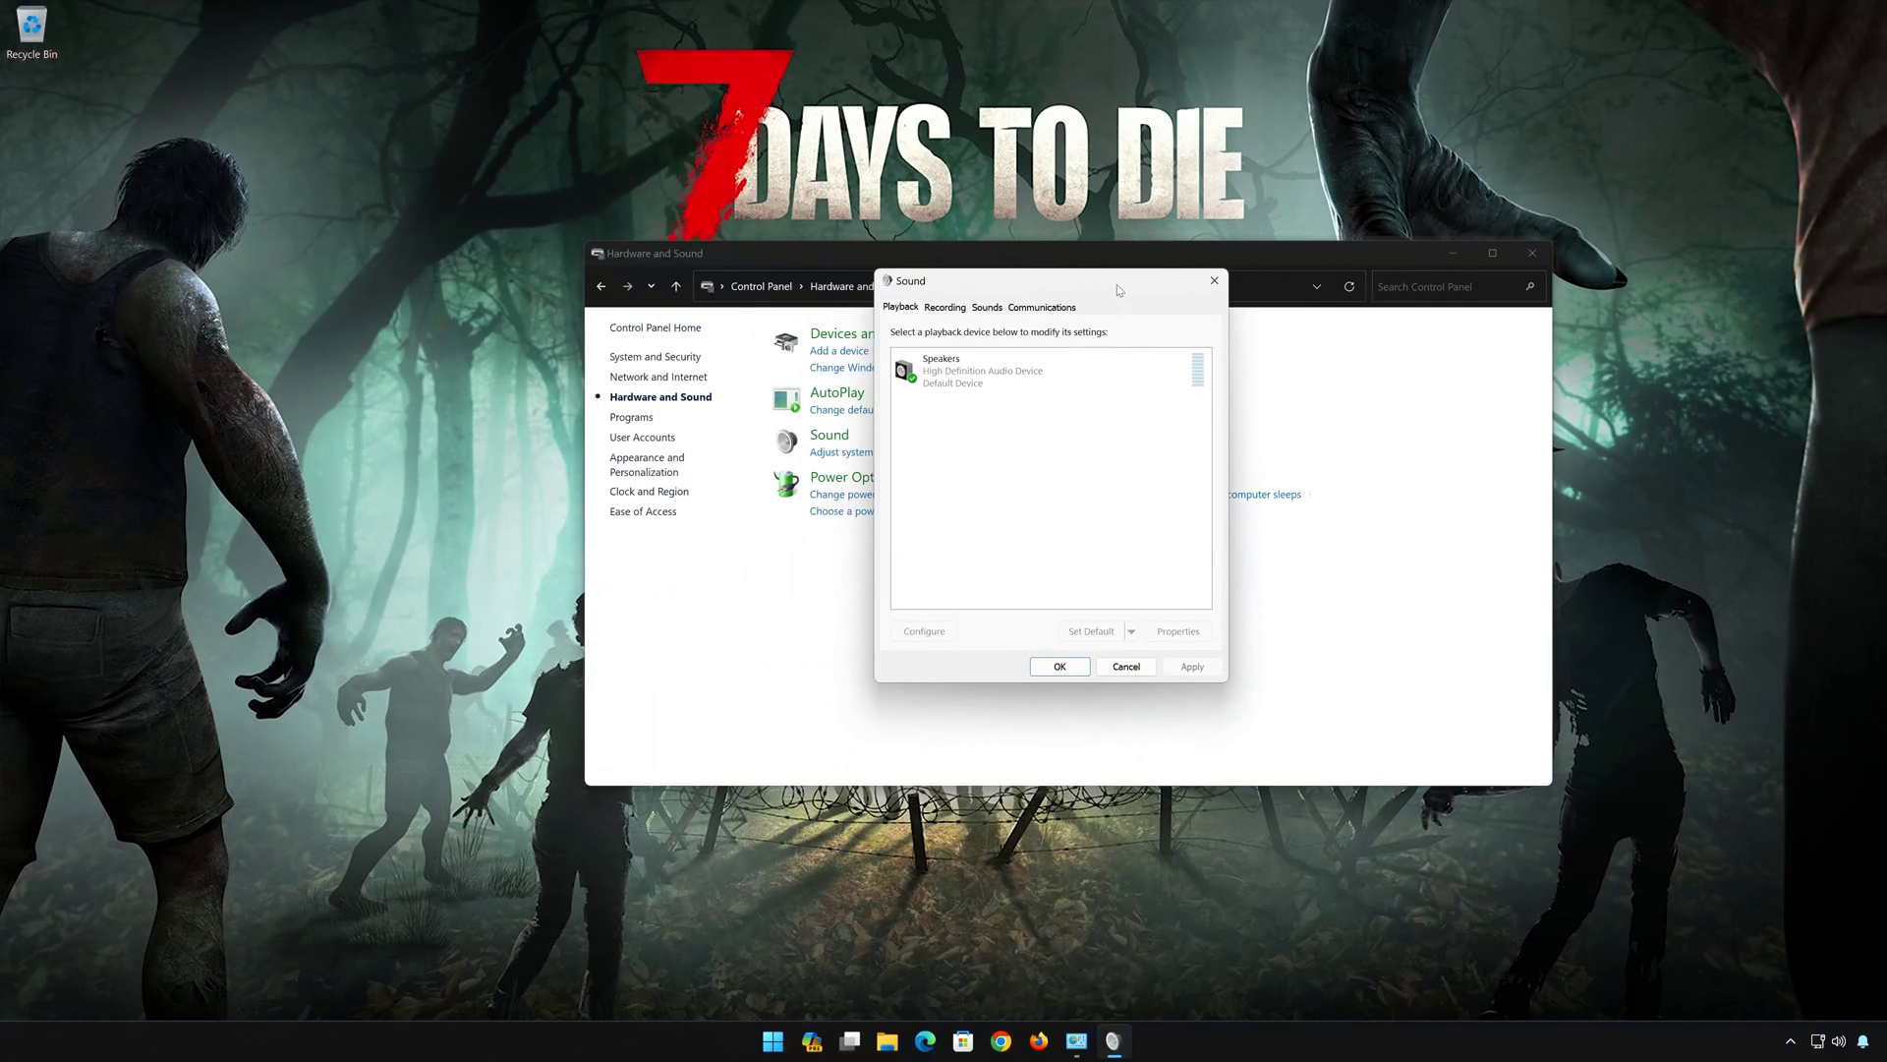
pyautogui.click(1532, 253)
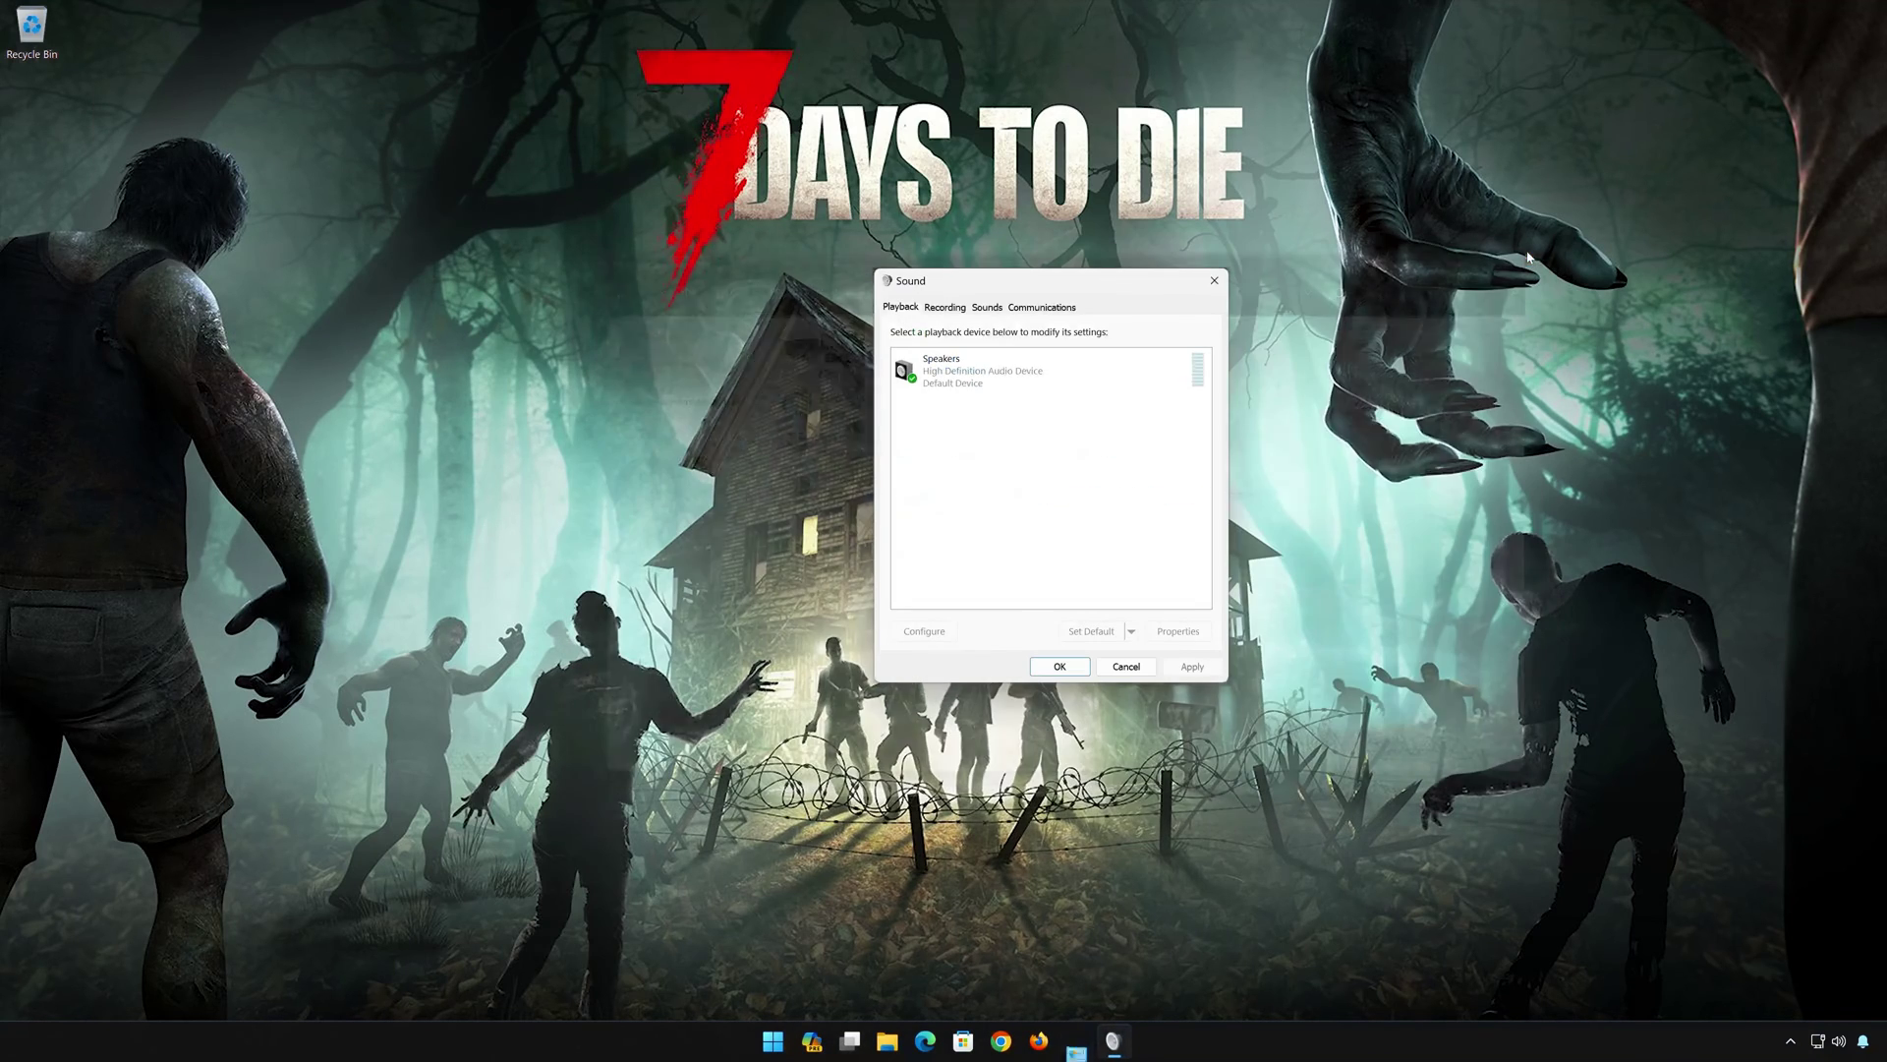
# Set the default format of the Speakers device to 16 bit, 44100 Hz (CD Quality) and apply it.
pyautogui.click(1074, 356)
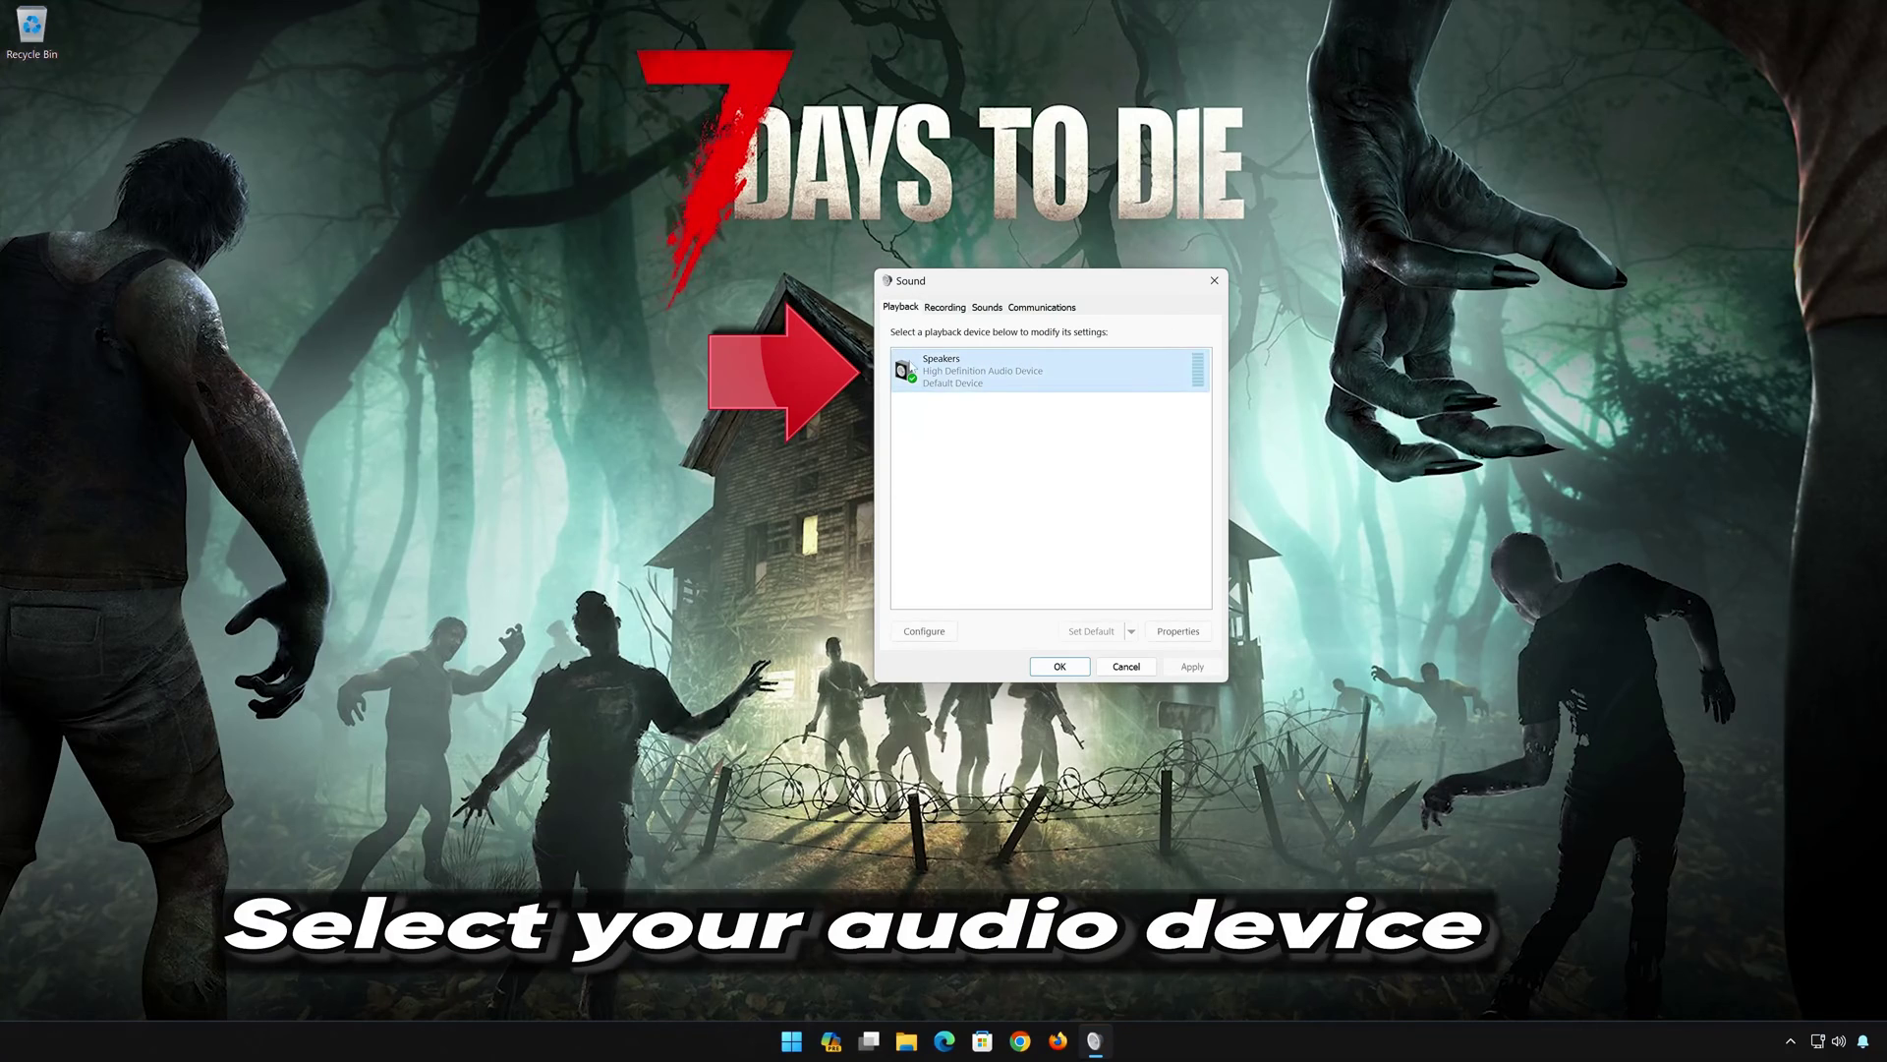
pyautogui.rightClick(994, 371)
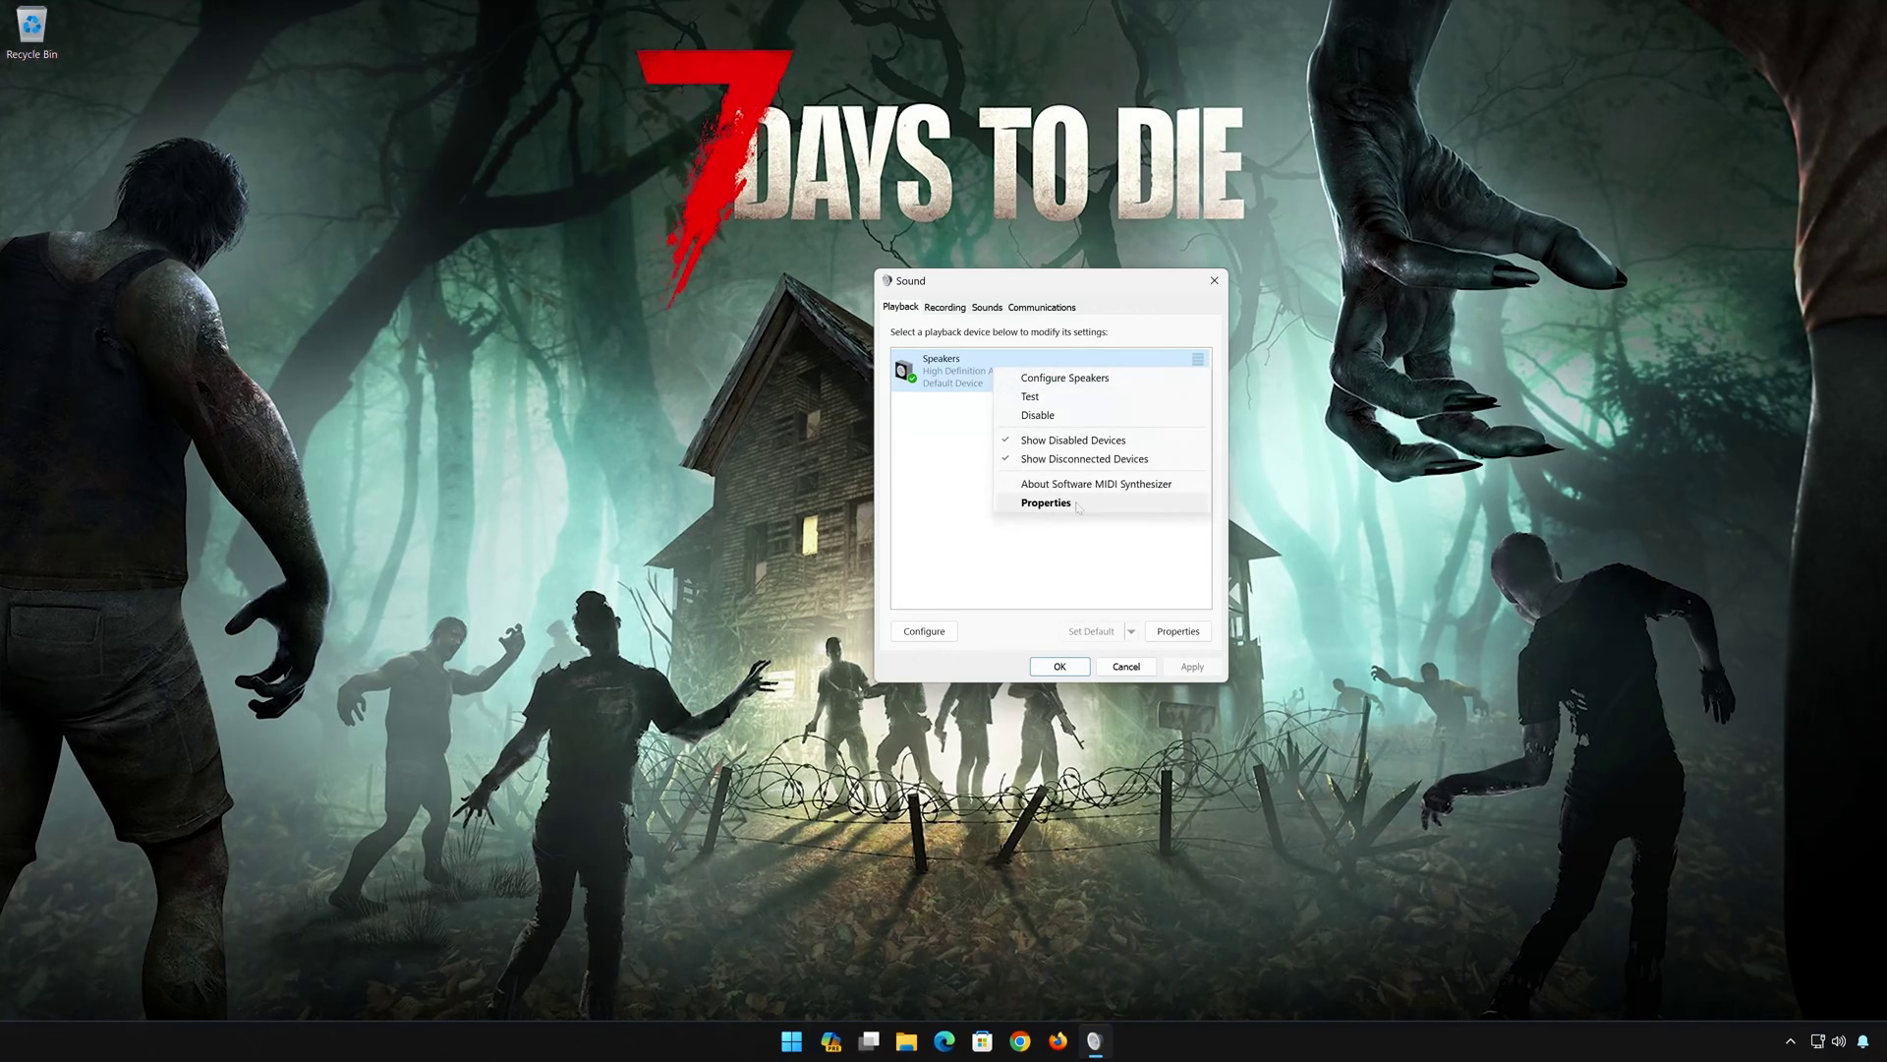
pyautogui.click(1046, 502)
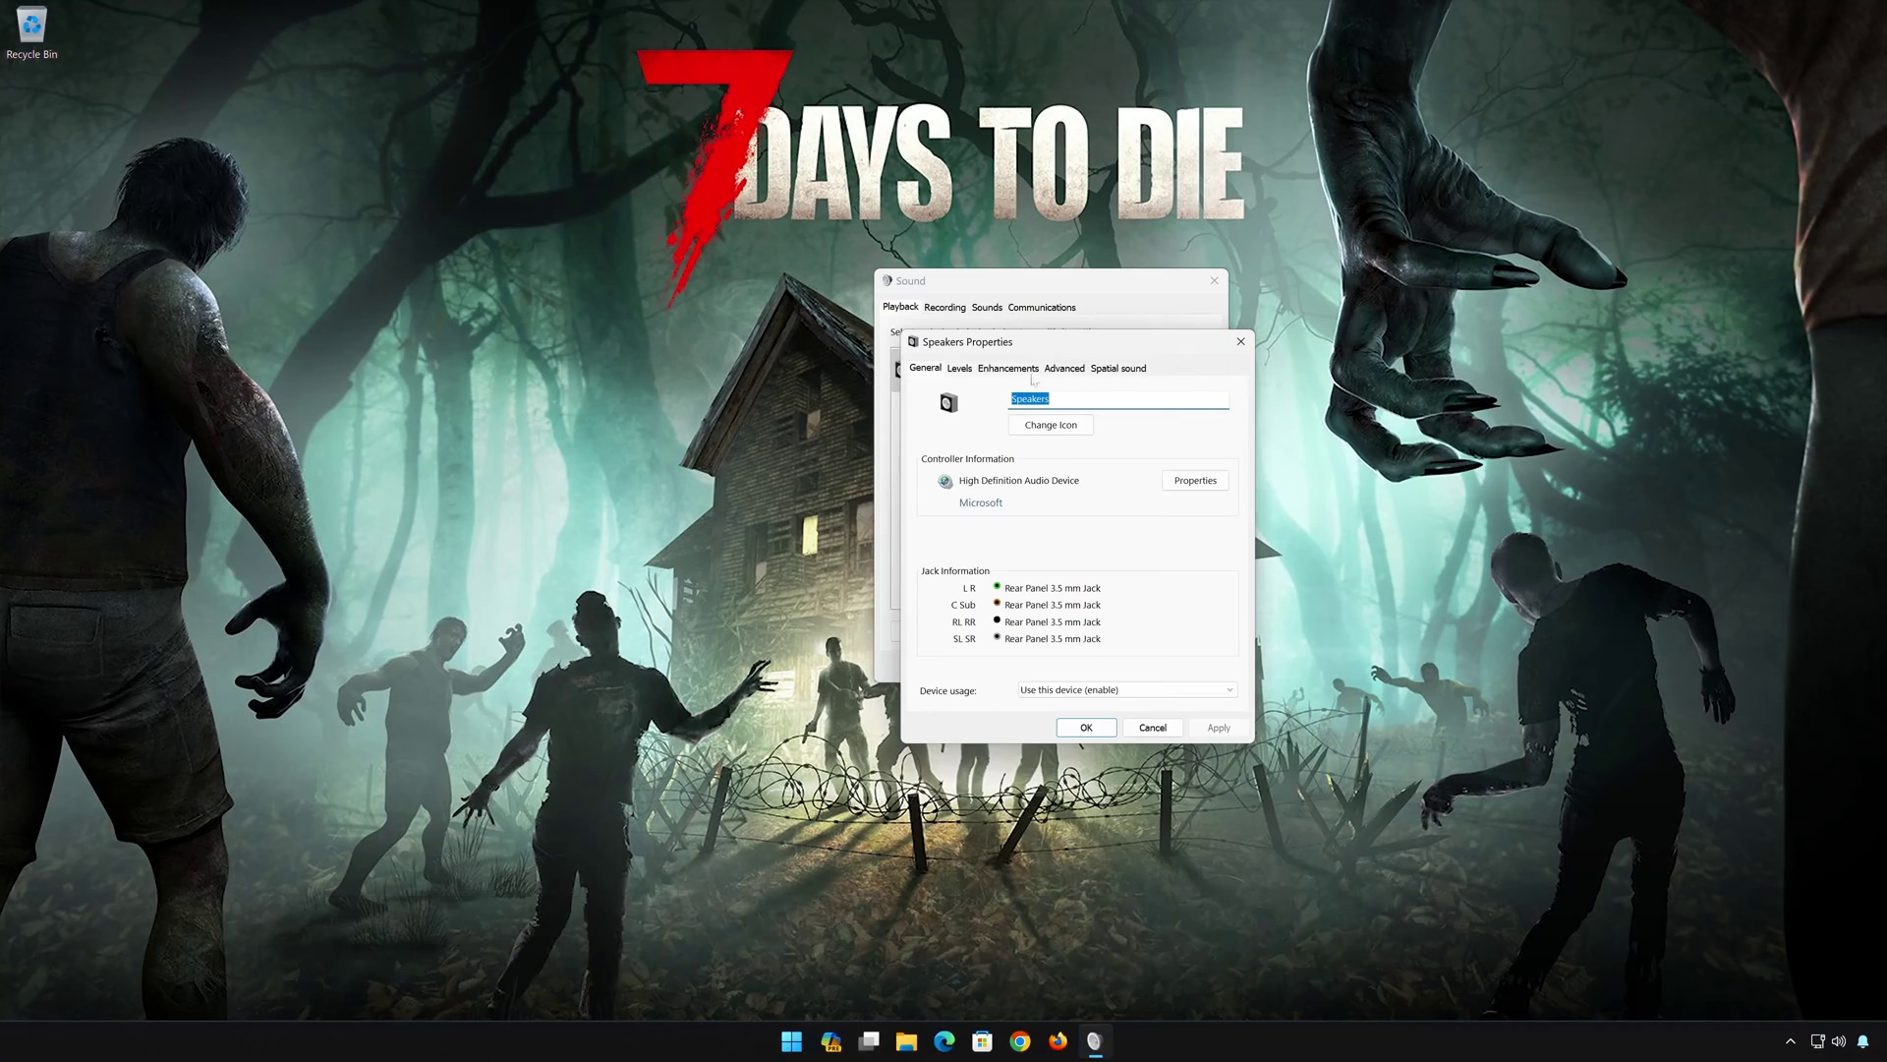
pyautogui.click(1067, 369)
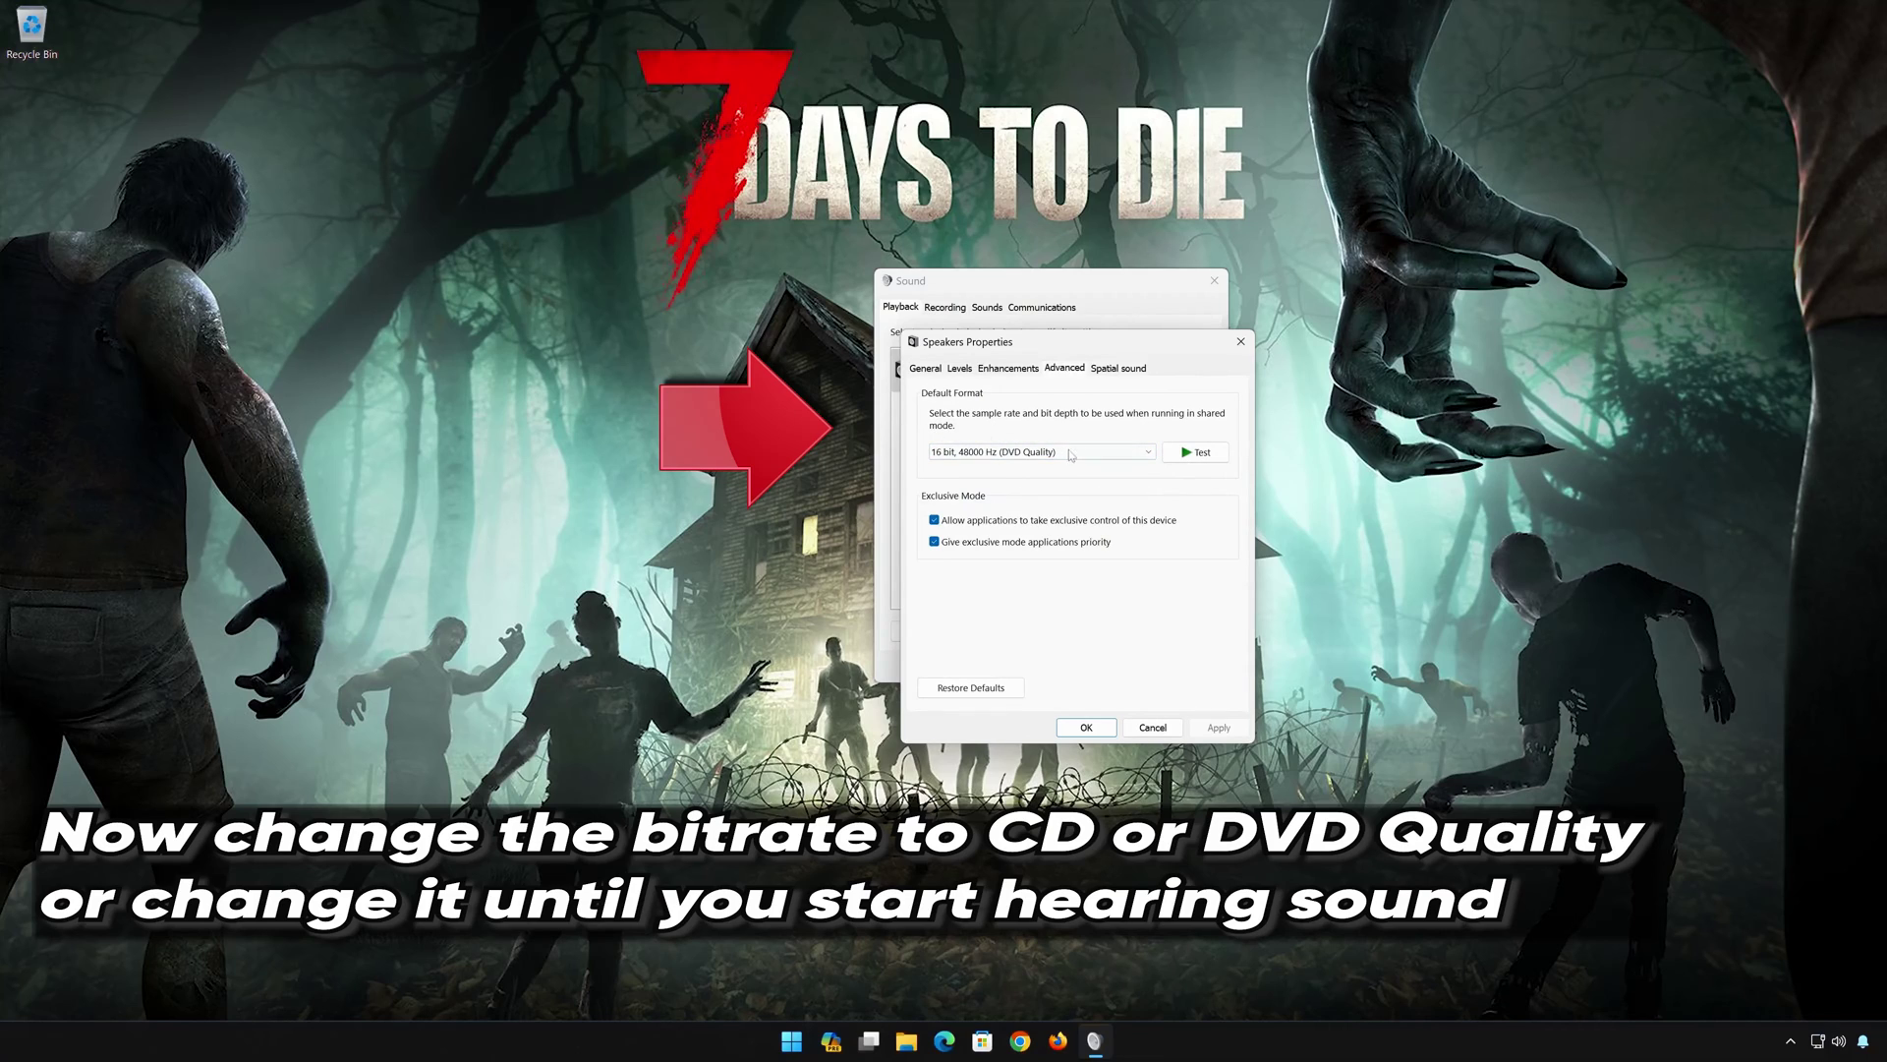
pyautogui.click(1016, 453)
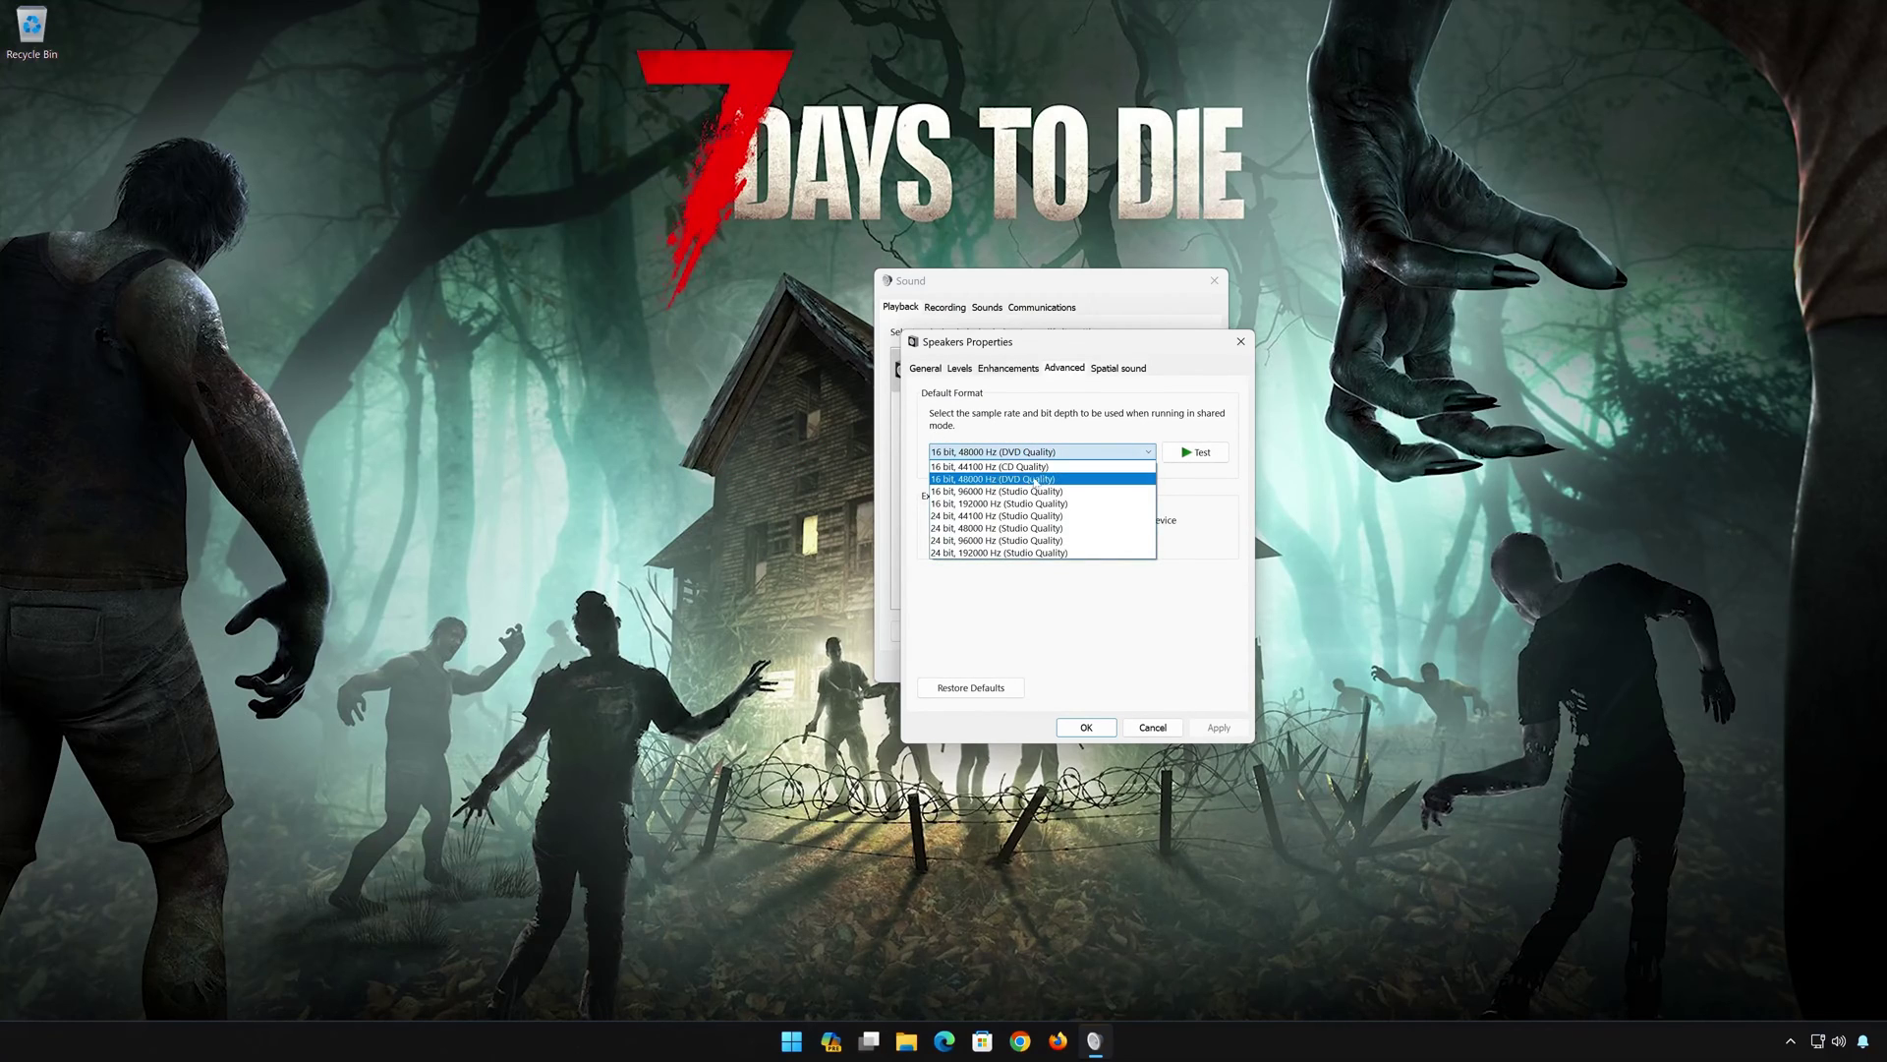
pyautogui.click(1045, 467)
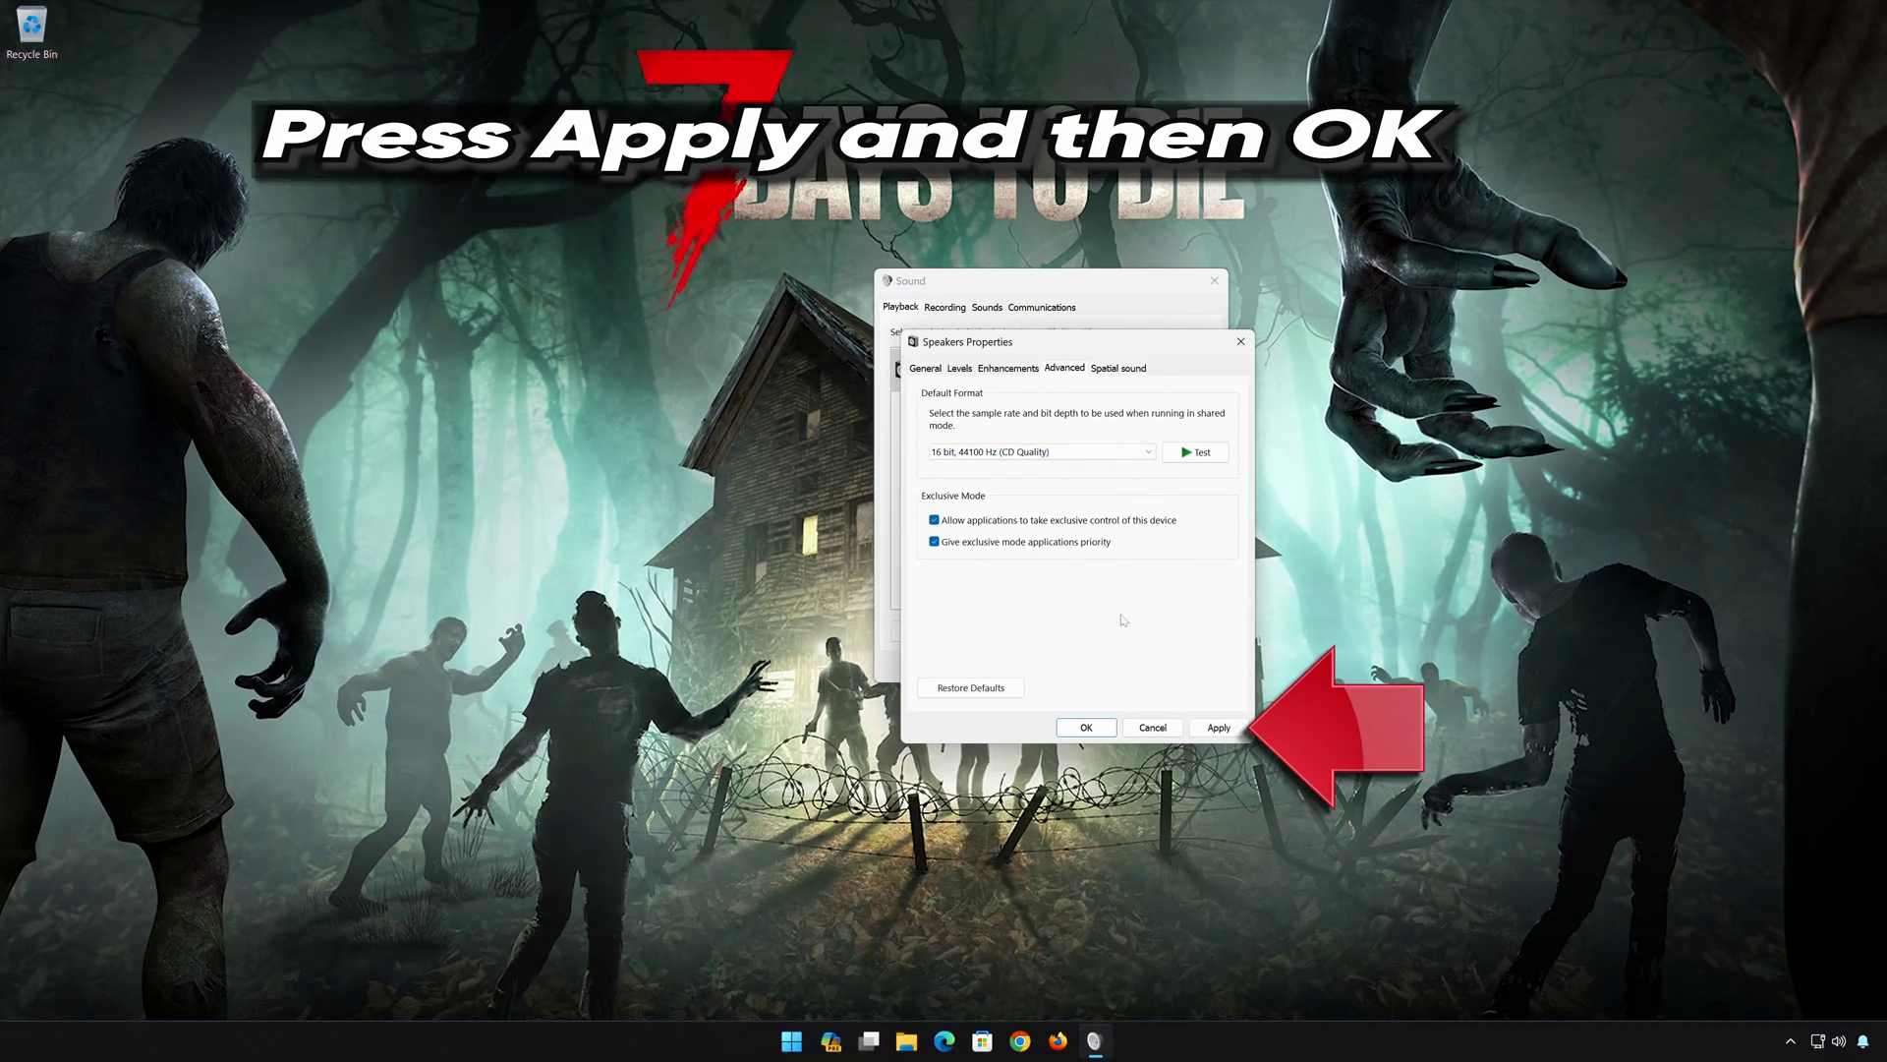
pyautogui.click(1219, 727)
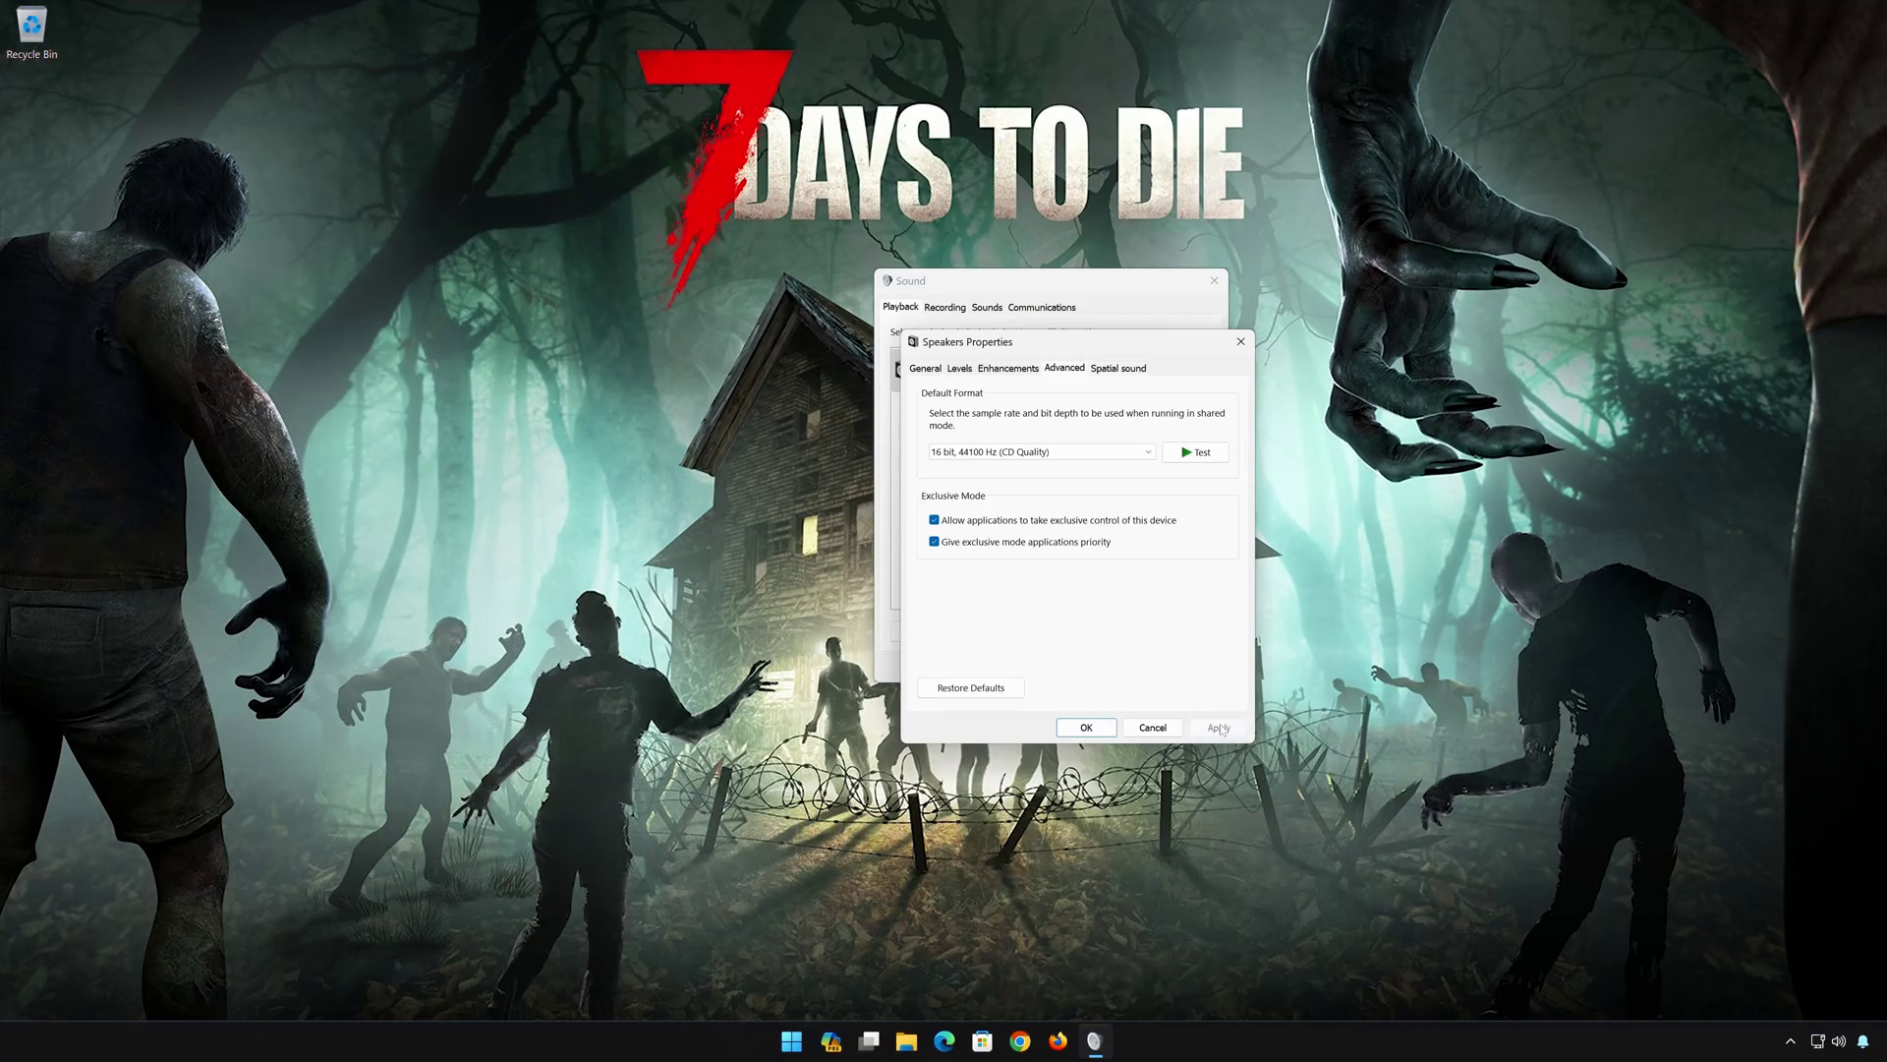
# Confirm the speaker properties and close the Sound dialog with its settings accepted.
pyautogui.click(1087, 727)
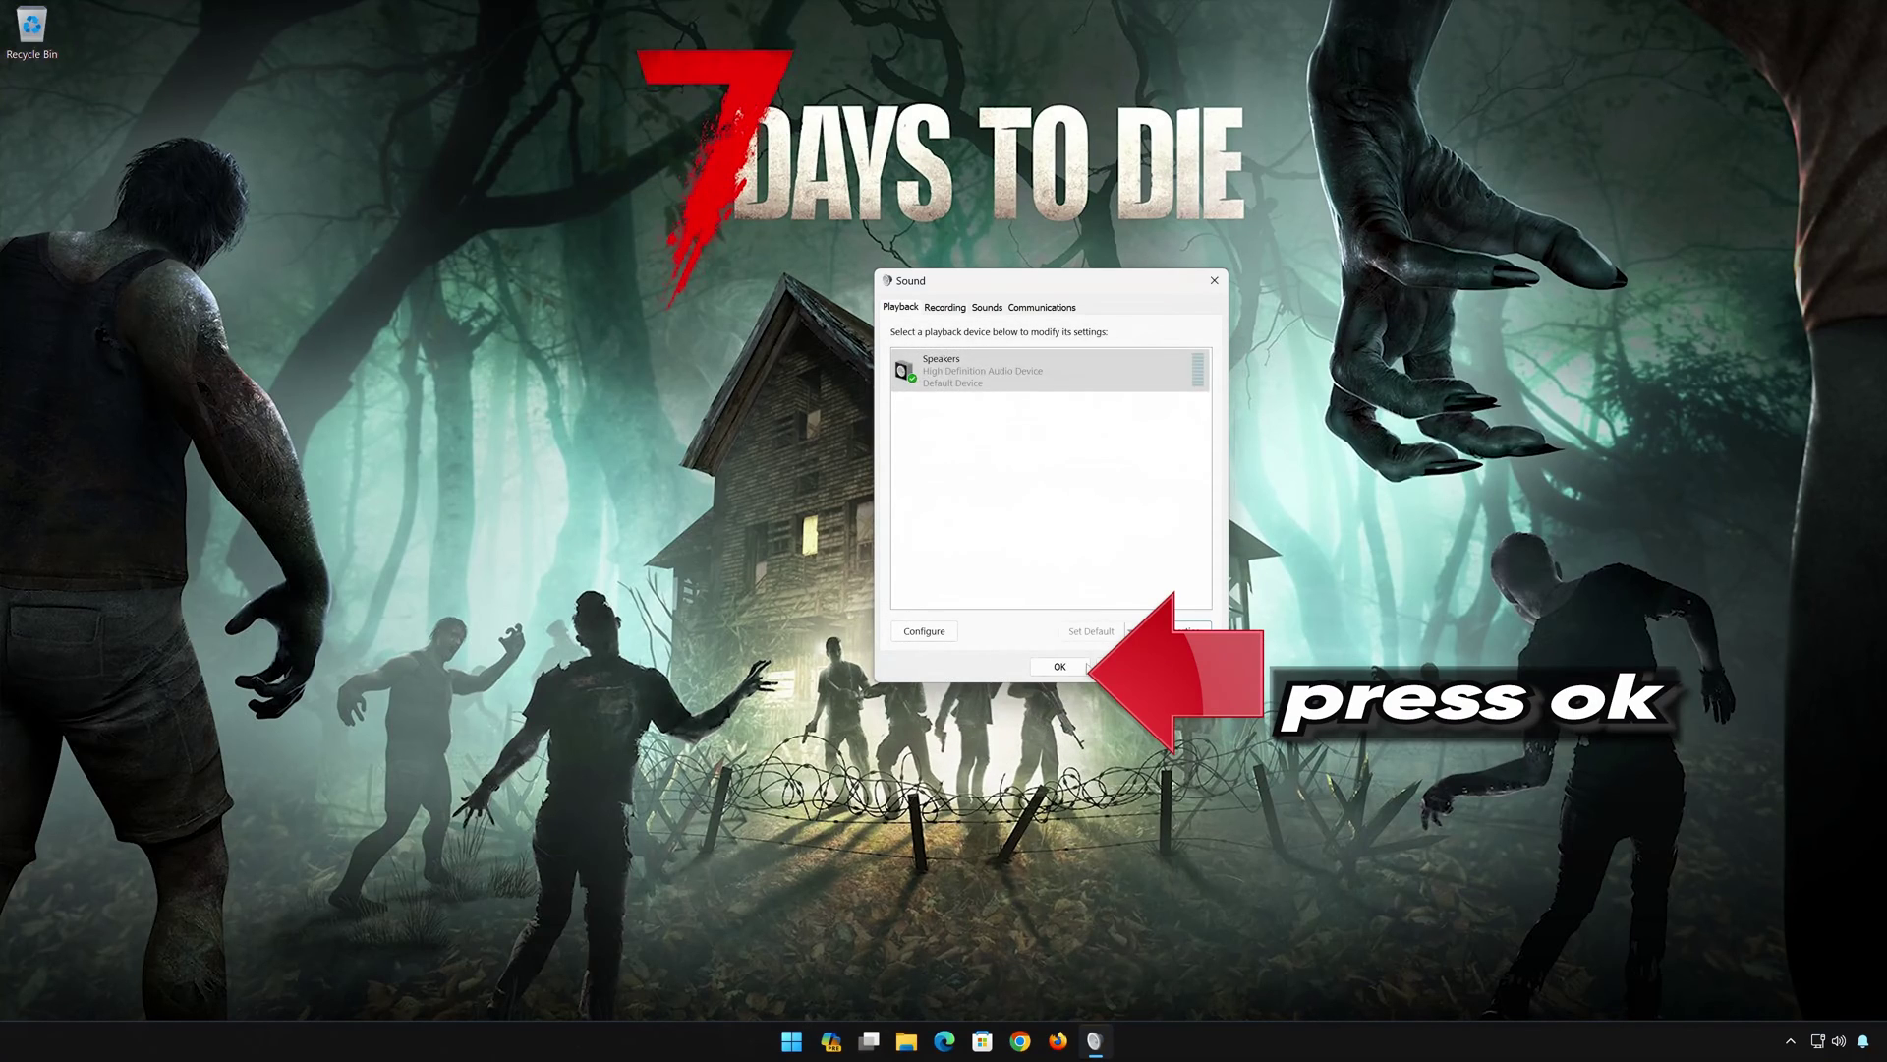
pyautogui.click(1081, 667)
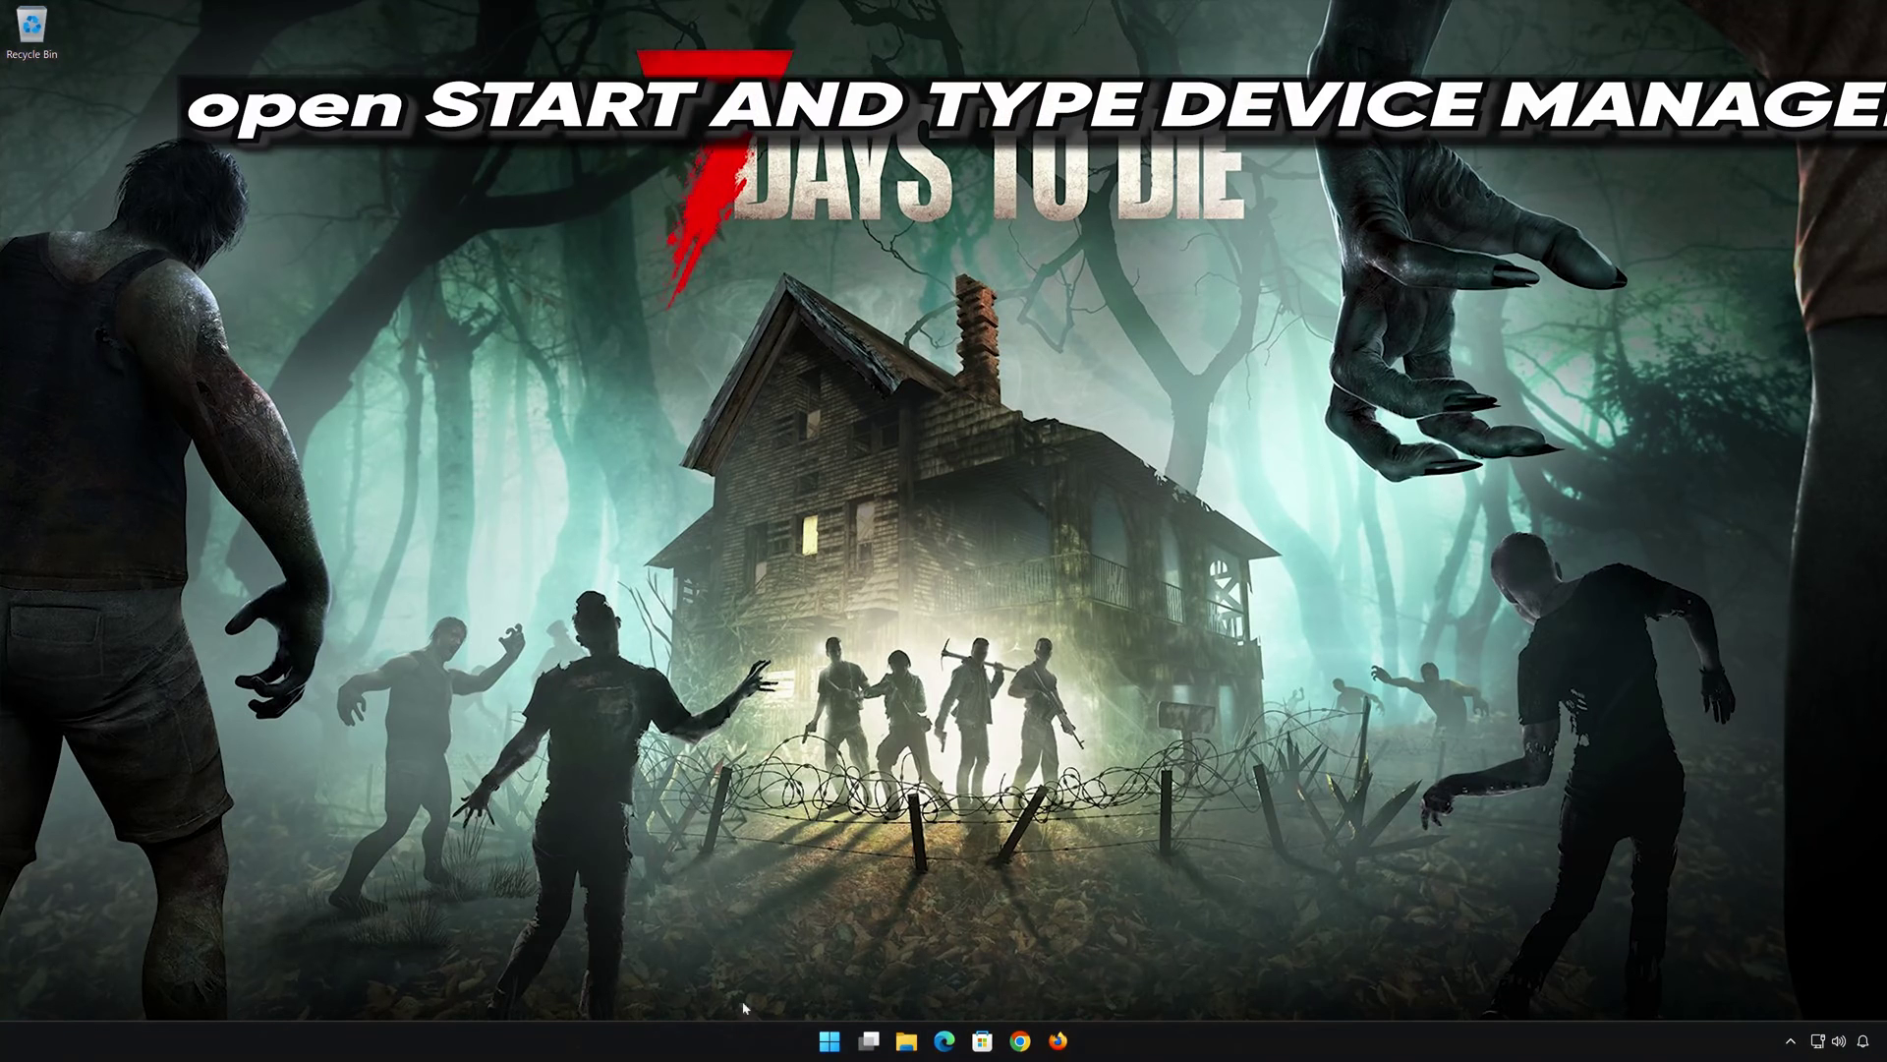
# Search for Device Manager, open it and move its window to the middle of the desktop.
pyautogui.click(840, 1044)
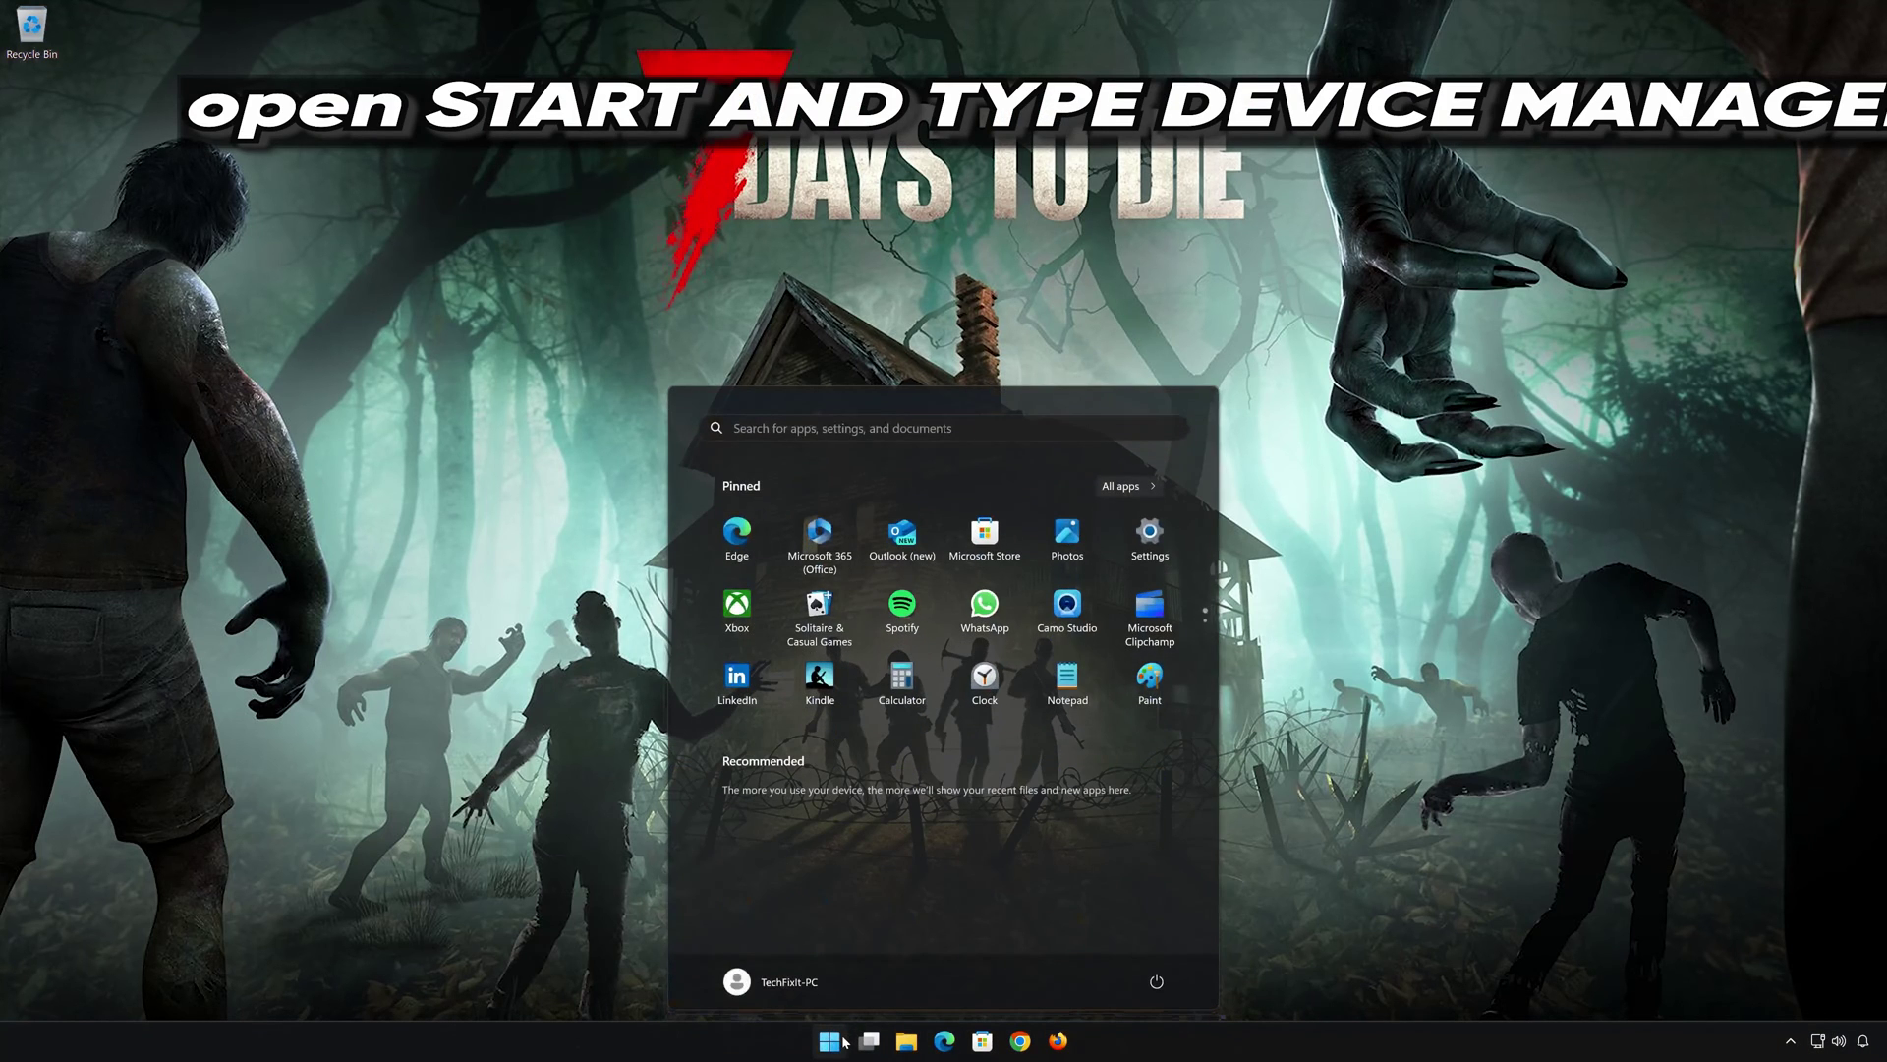
pyautogui.write('devic')
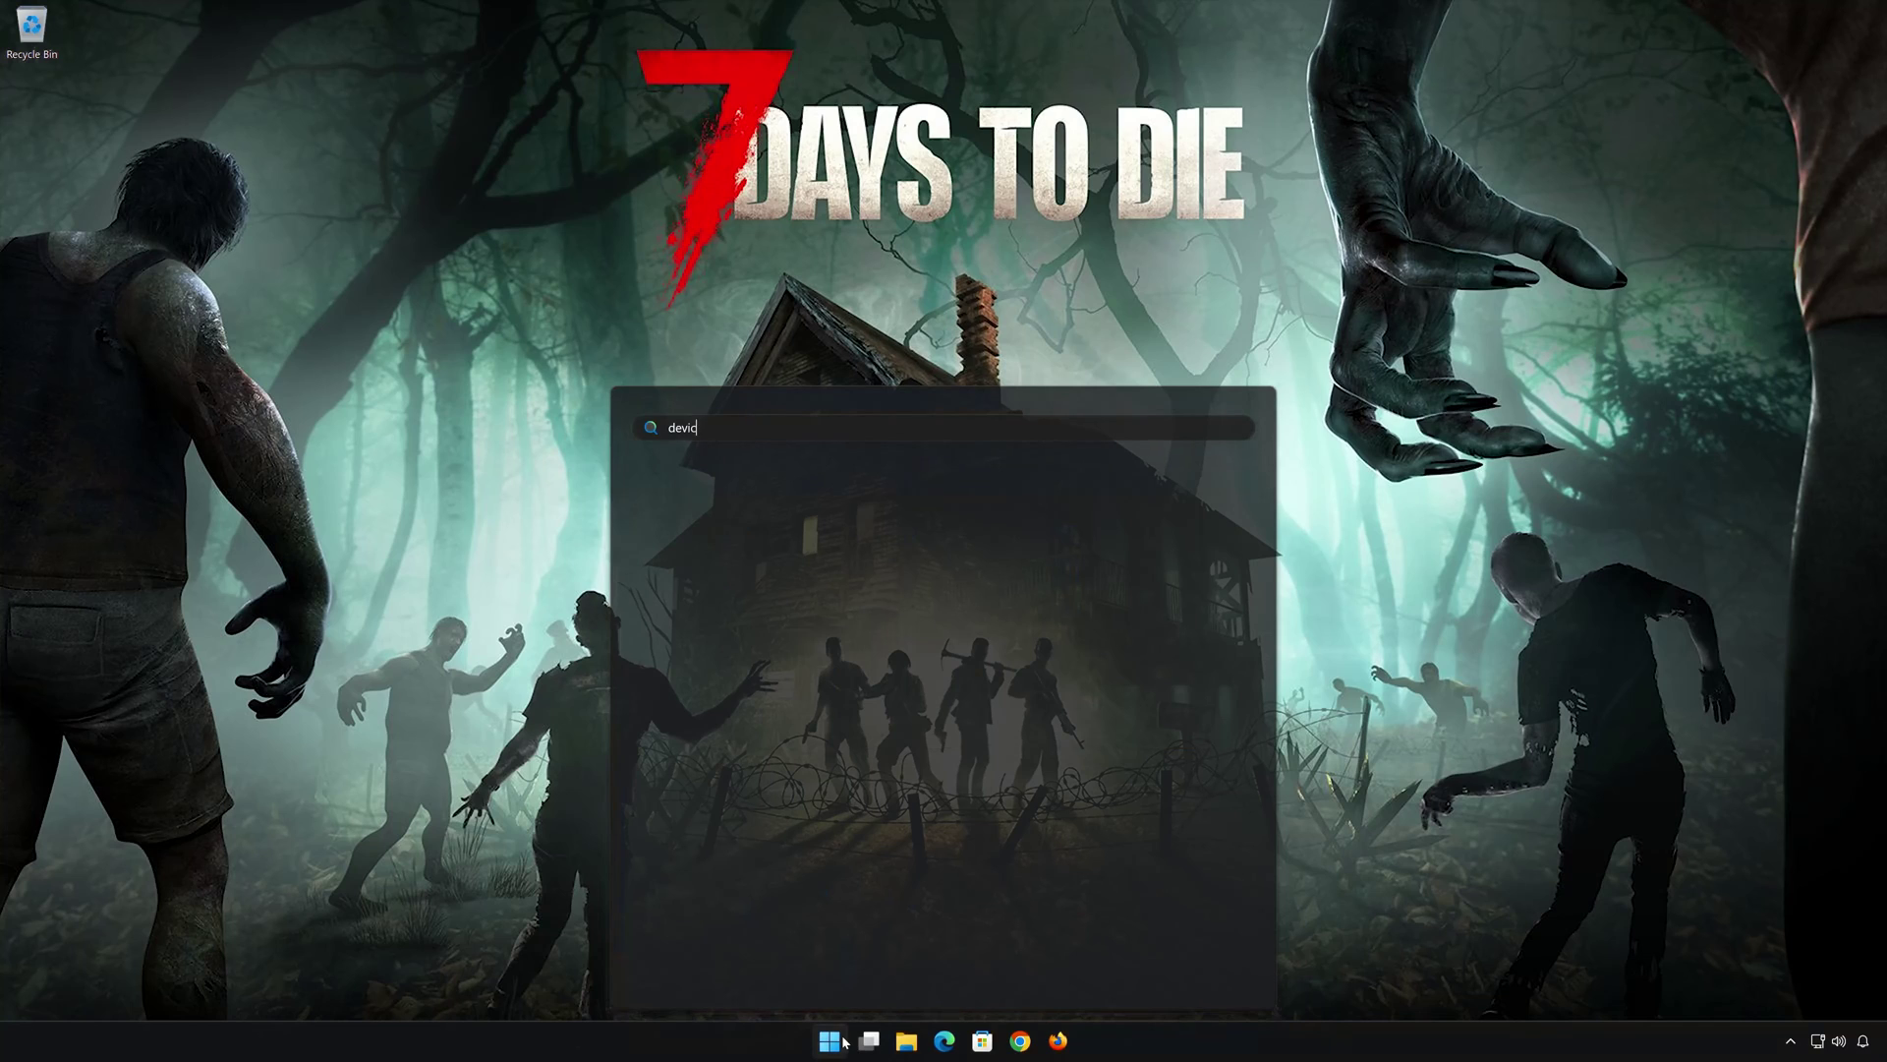
pyautogui.write('e manager')
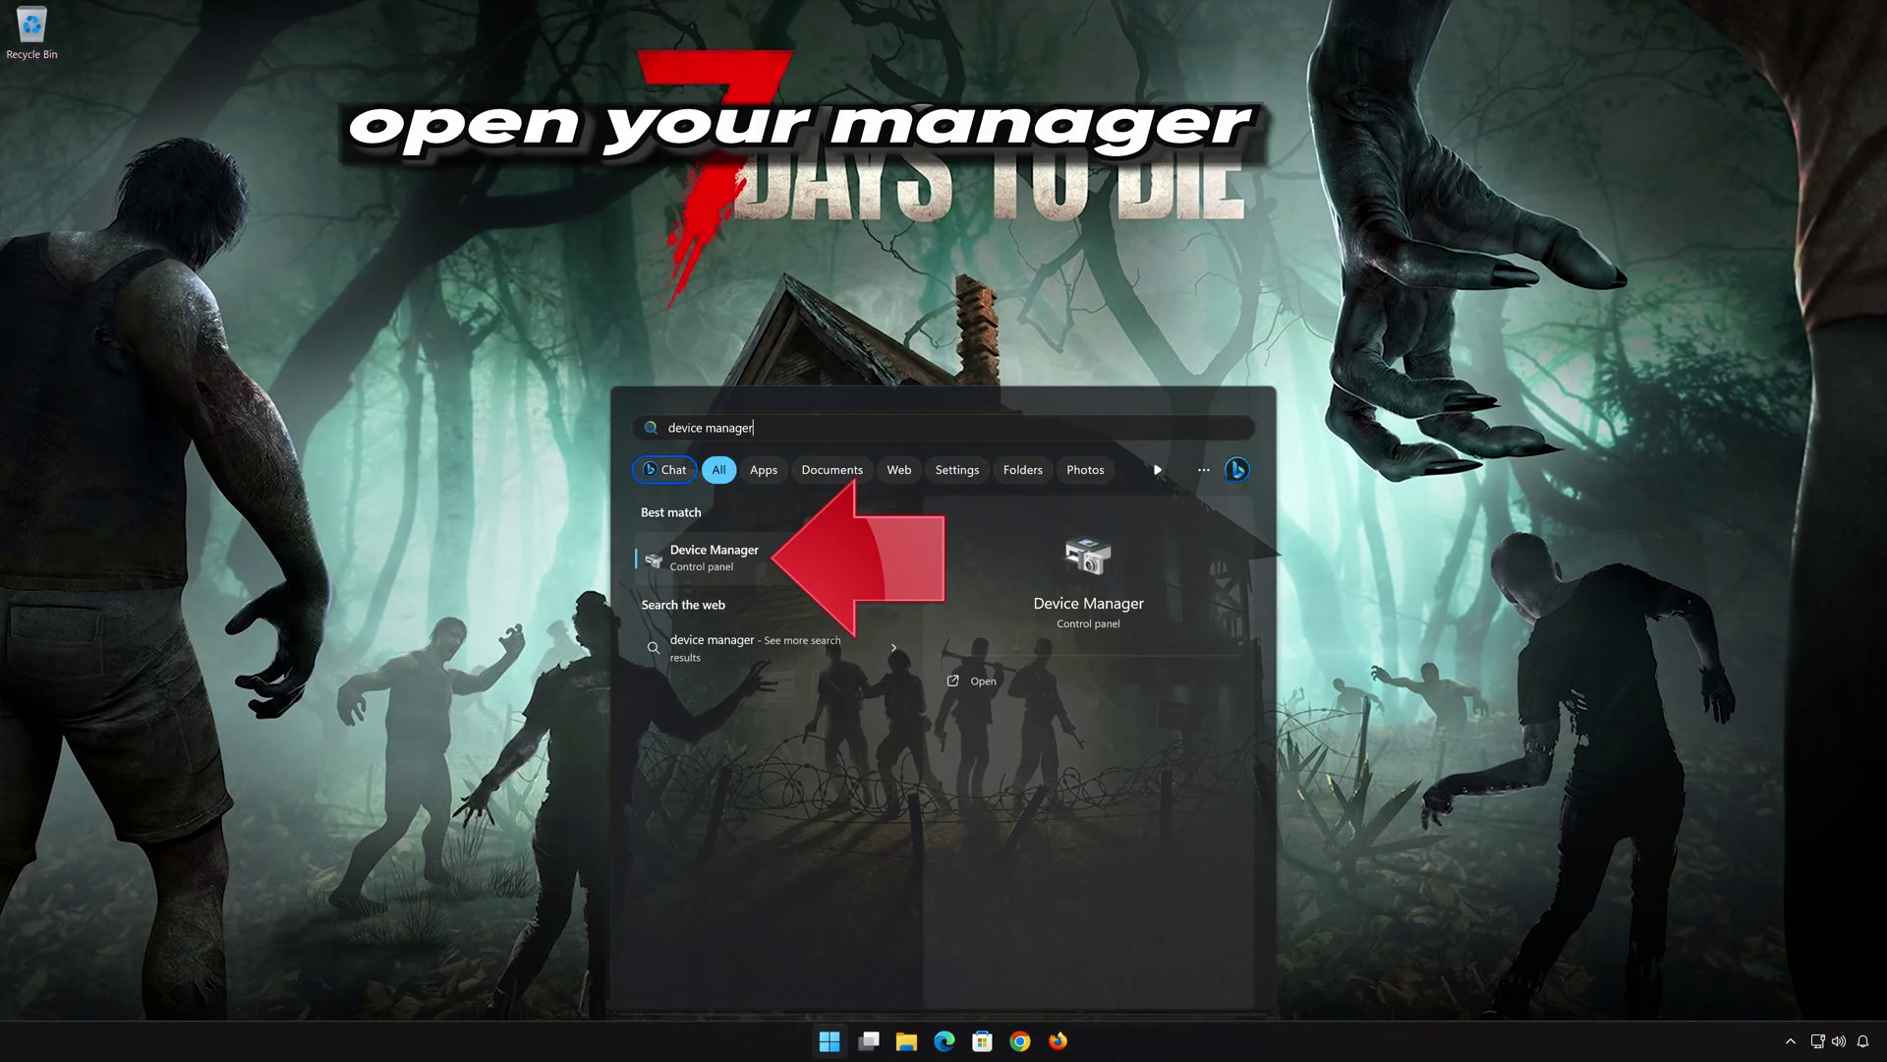
pyautogui.click(745, 565)
pyautogui.click(746, 565)
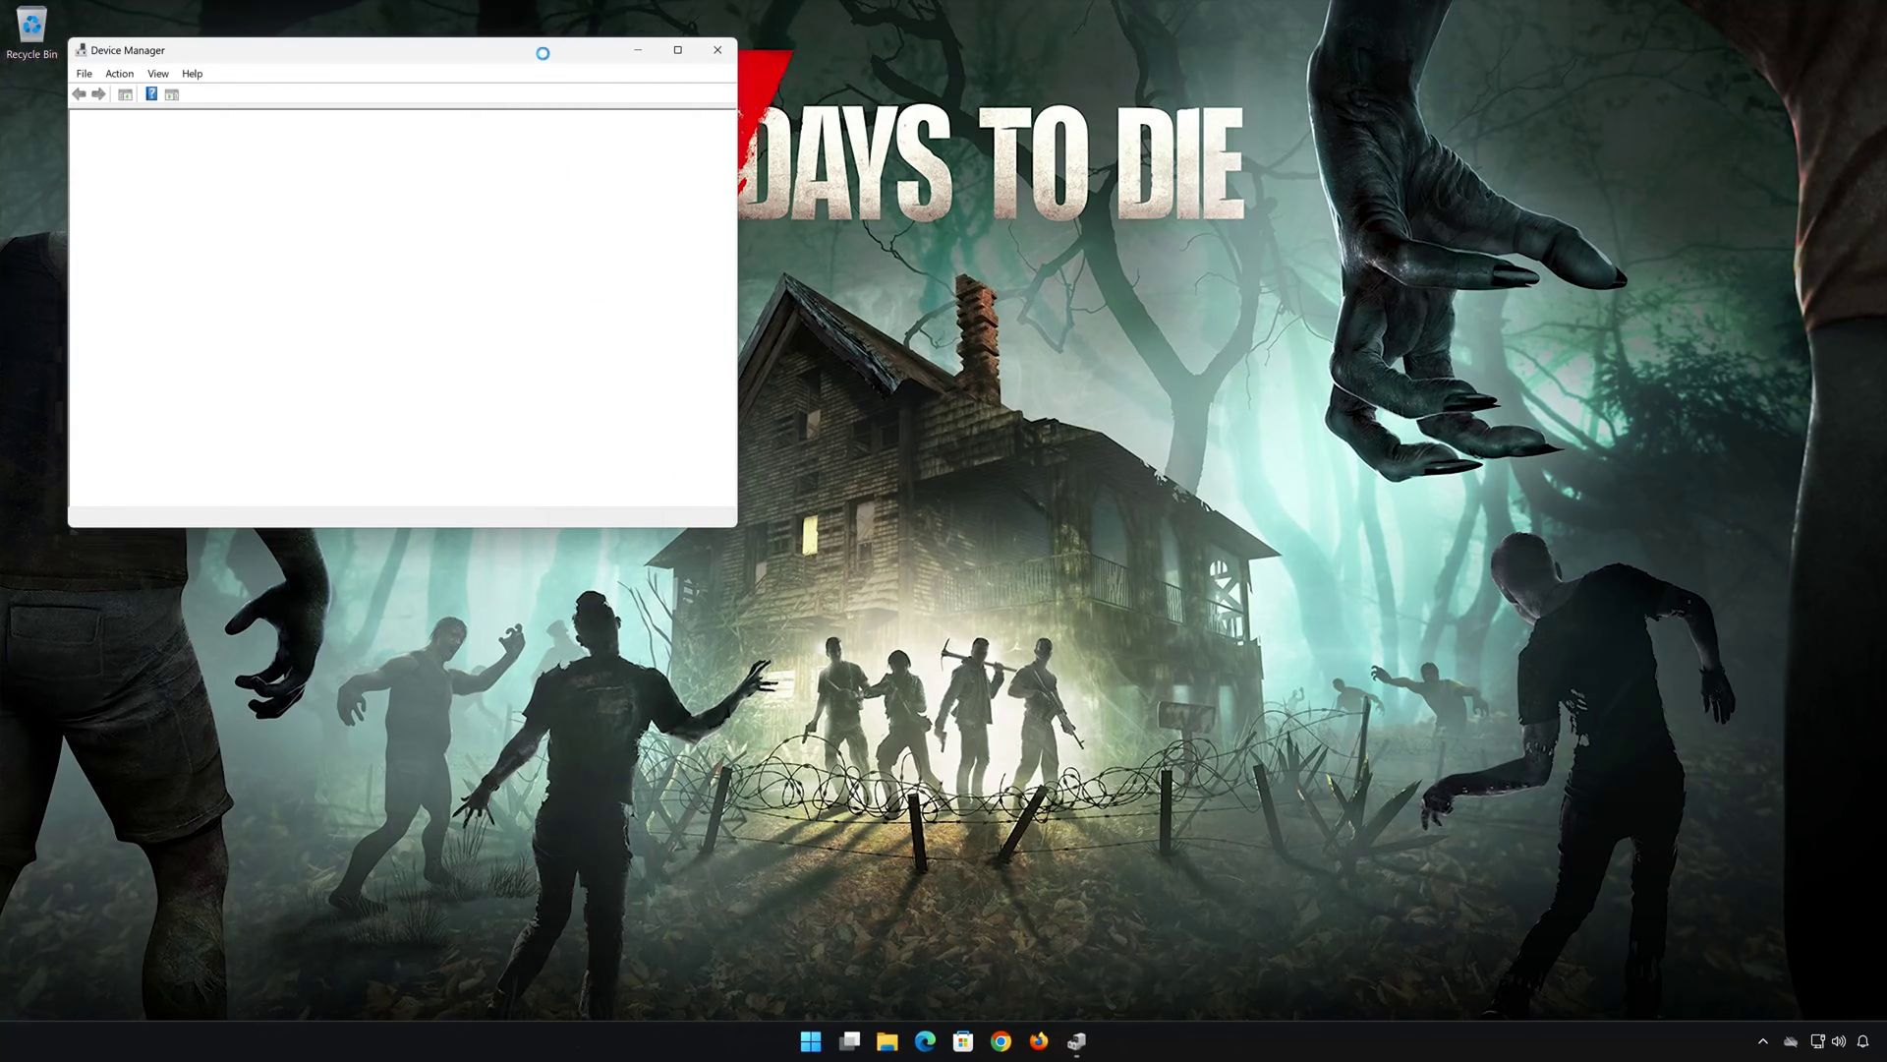
pyautogui.moveTo(546, 54); pyautogui.dragTo(1158, 232)
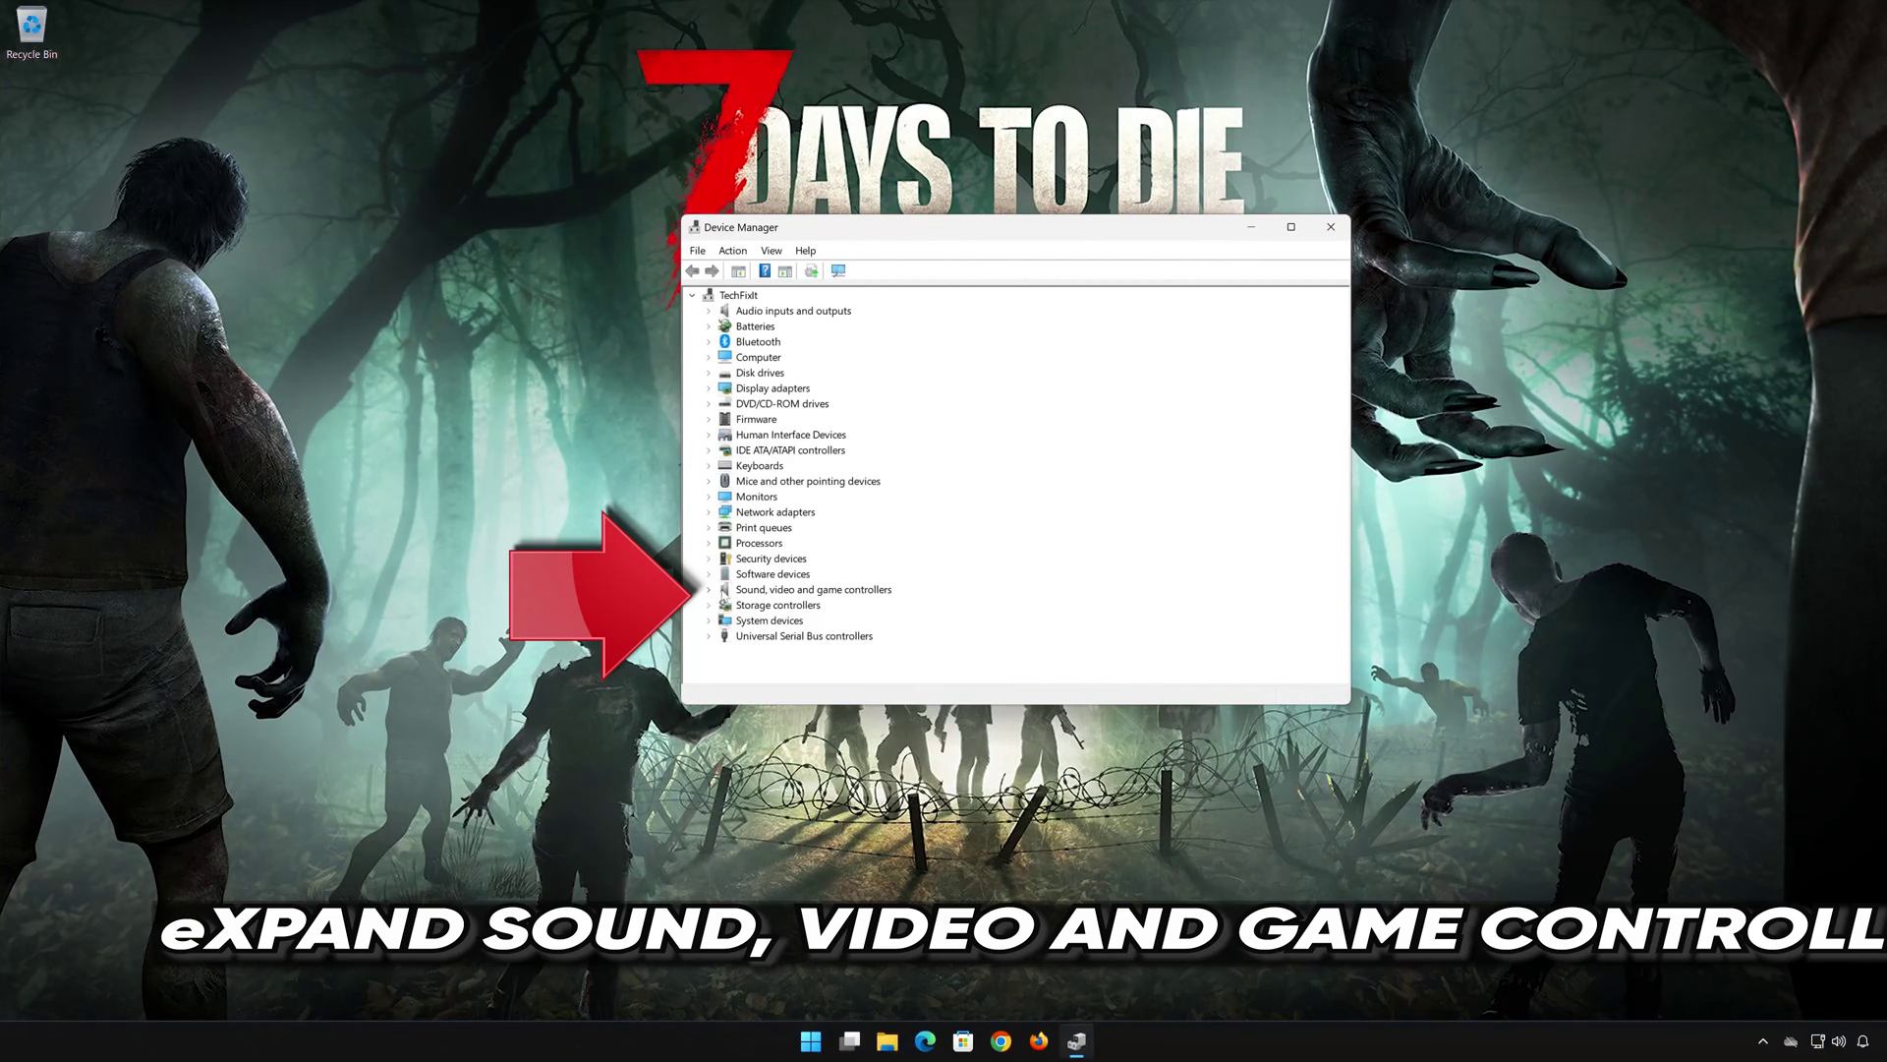
# Open the driver properties of the High Definition Audio Device under Sound, video and game controllers.
pyautogui.click(709, 590)
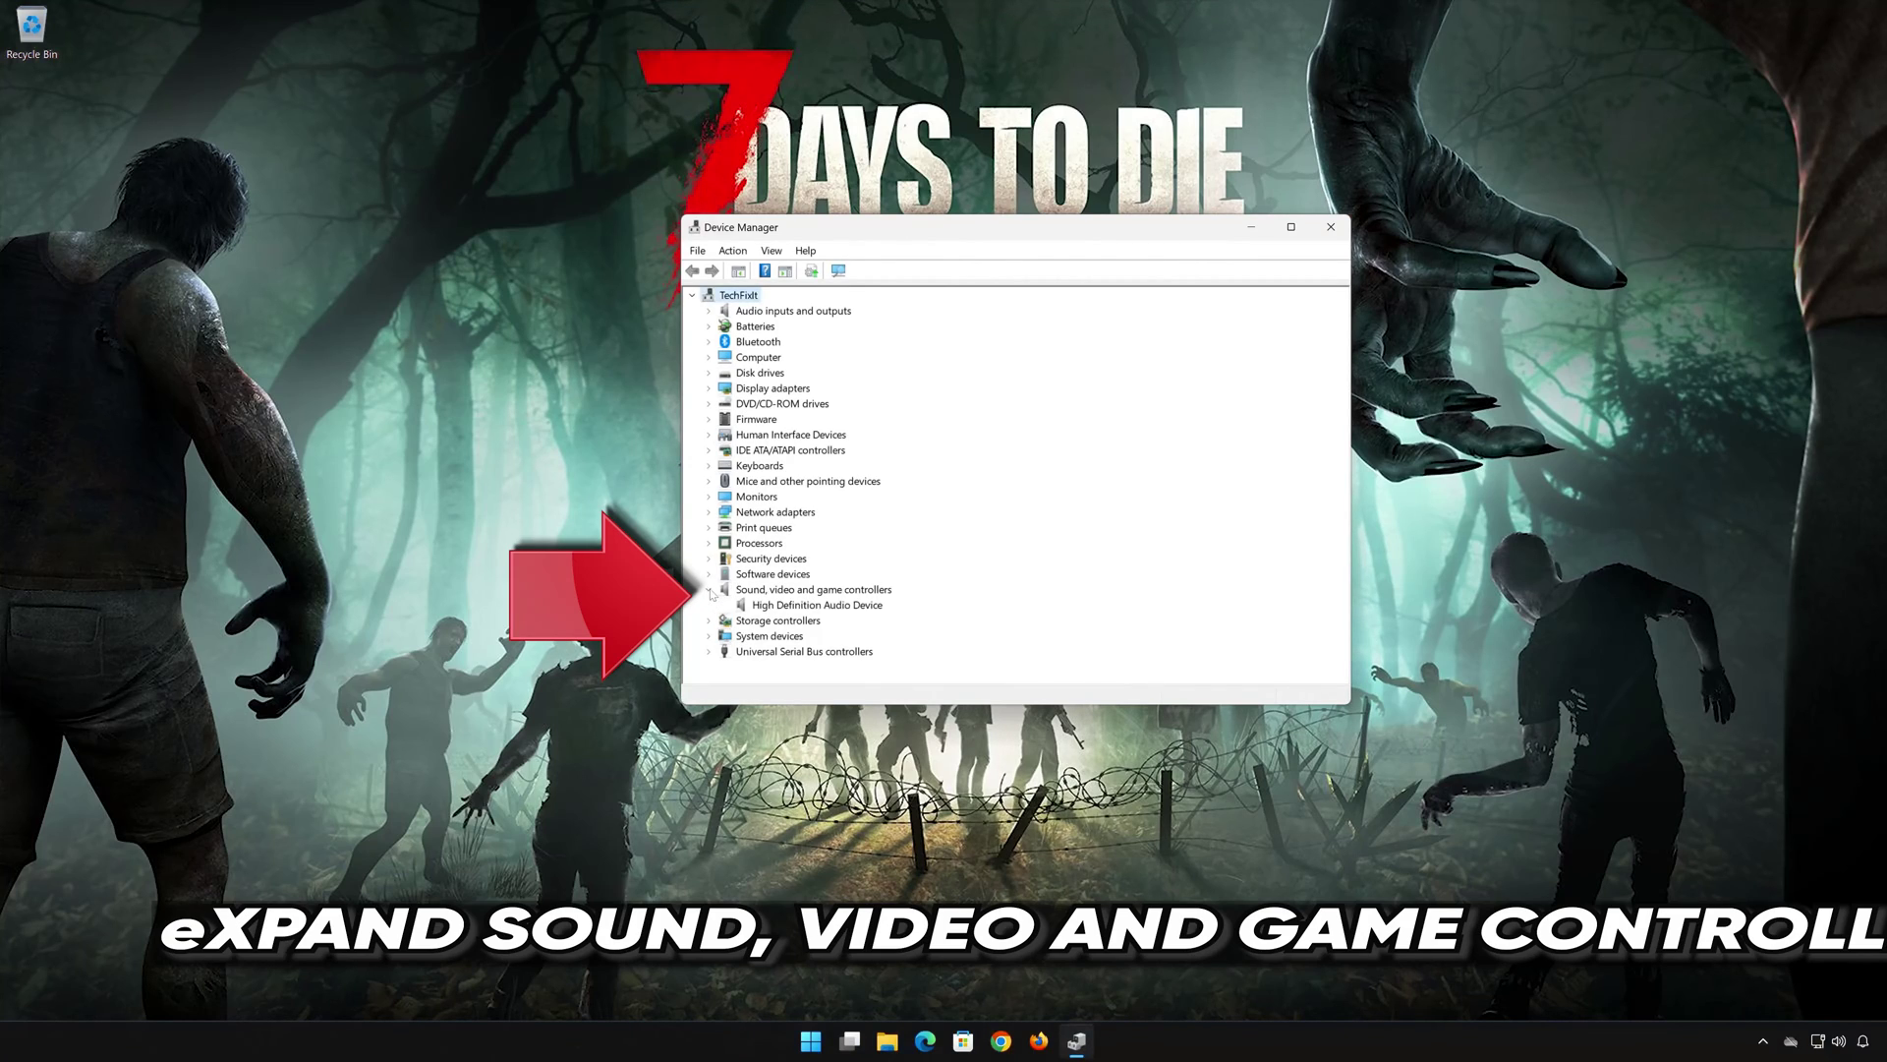
pyautogui.click(782, 606)
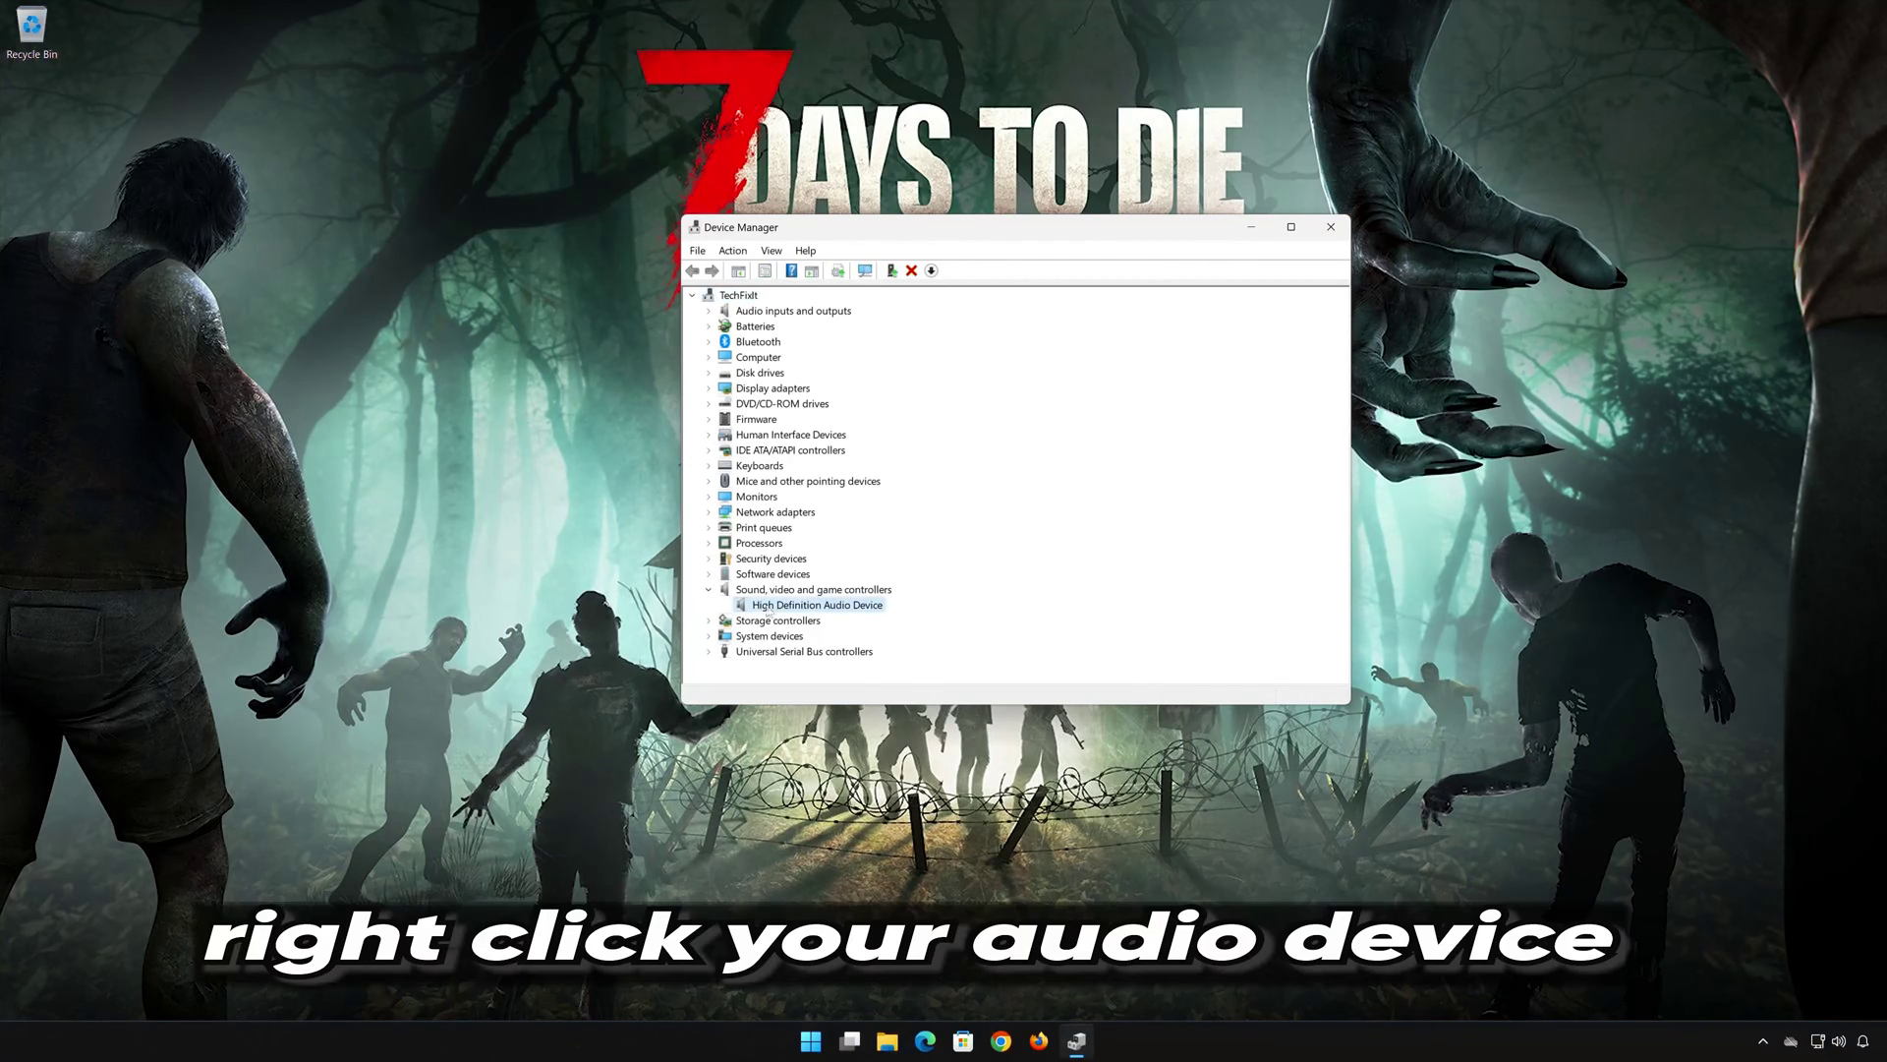
pyautogui.rightClick(820, 607)
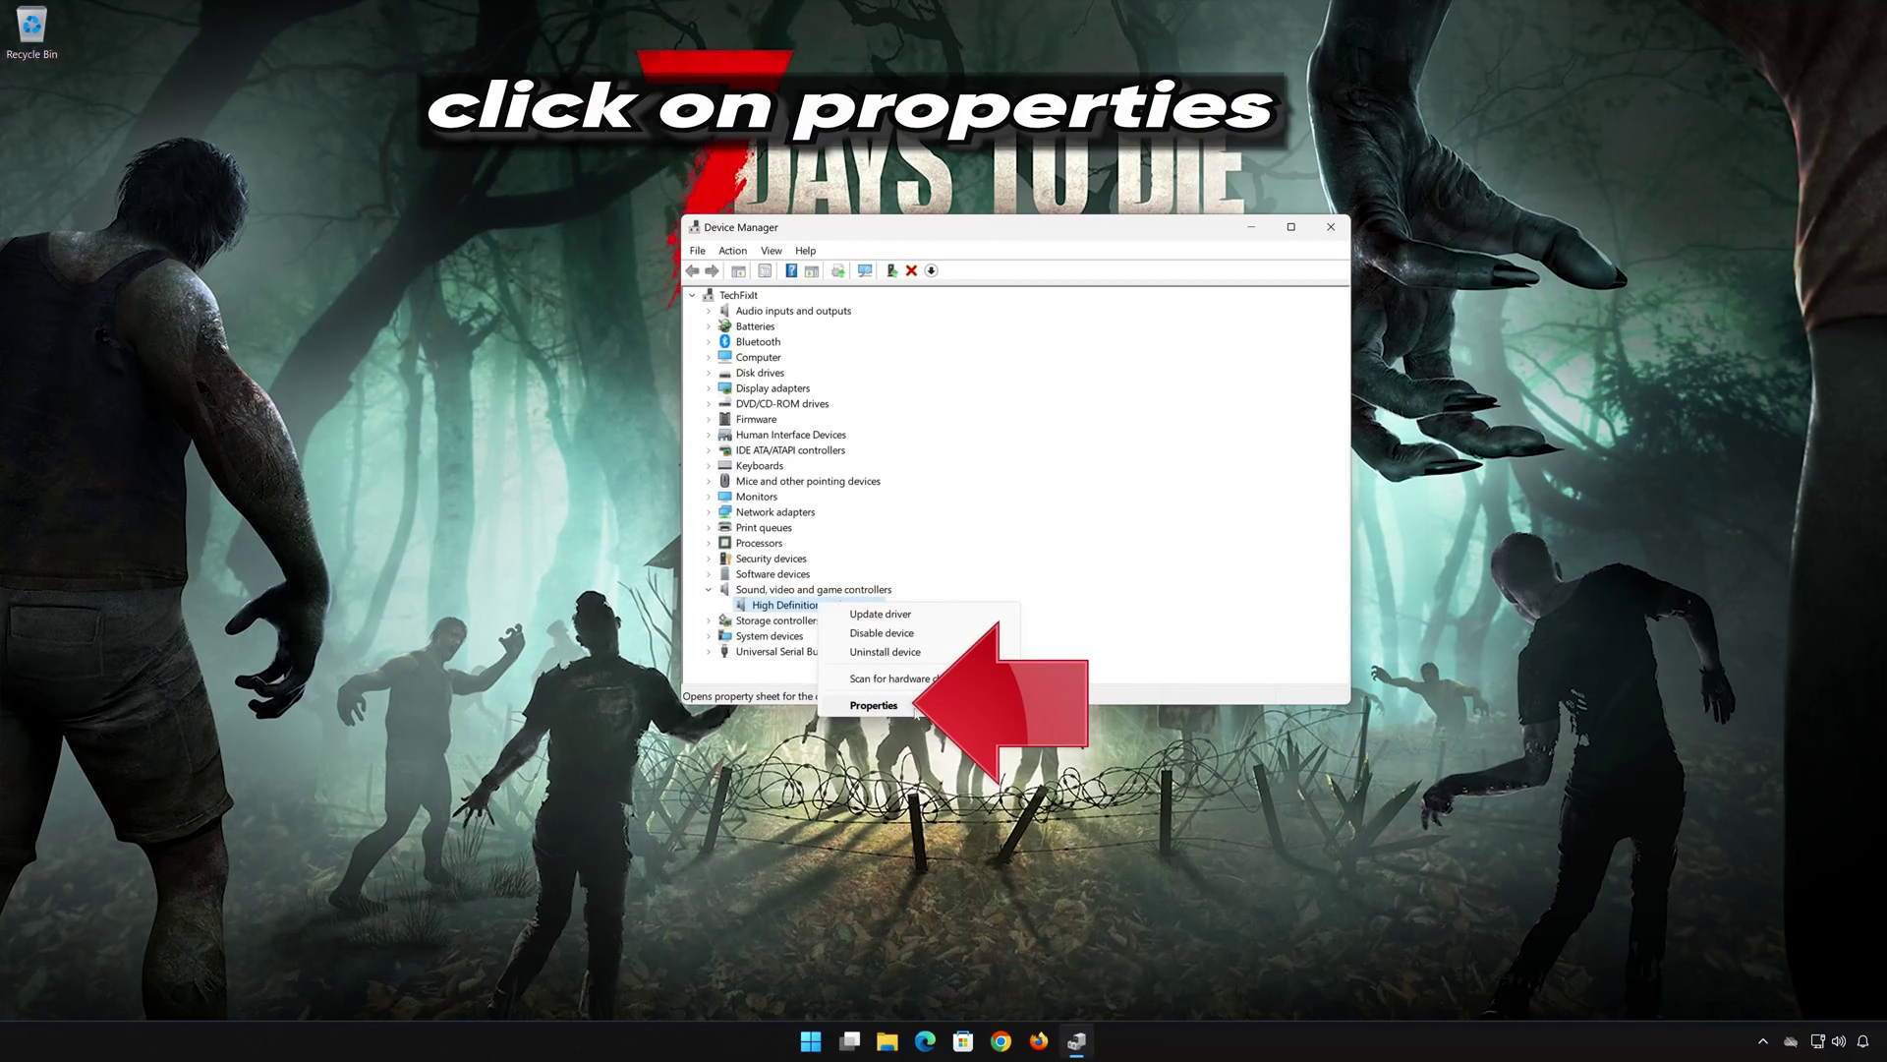
pyautogui.click(919, 707)
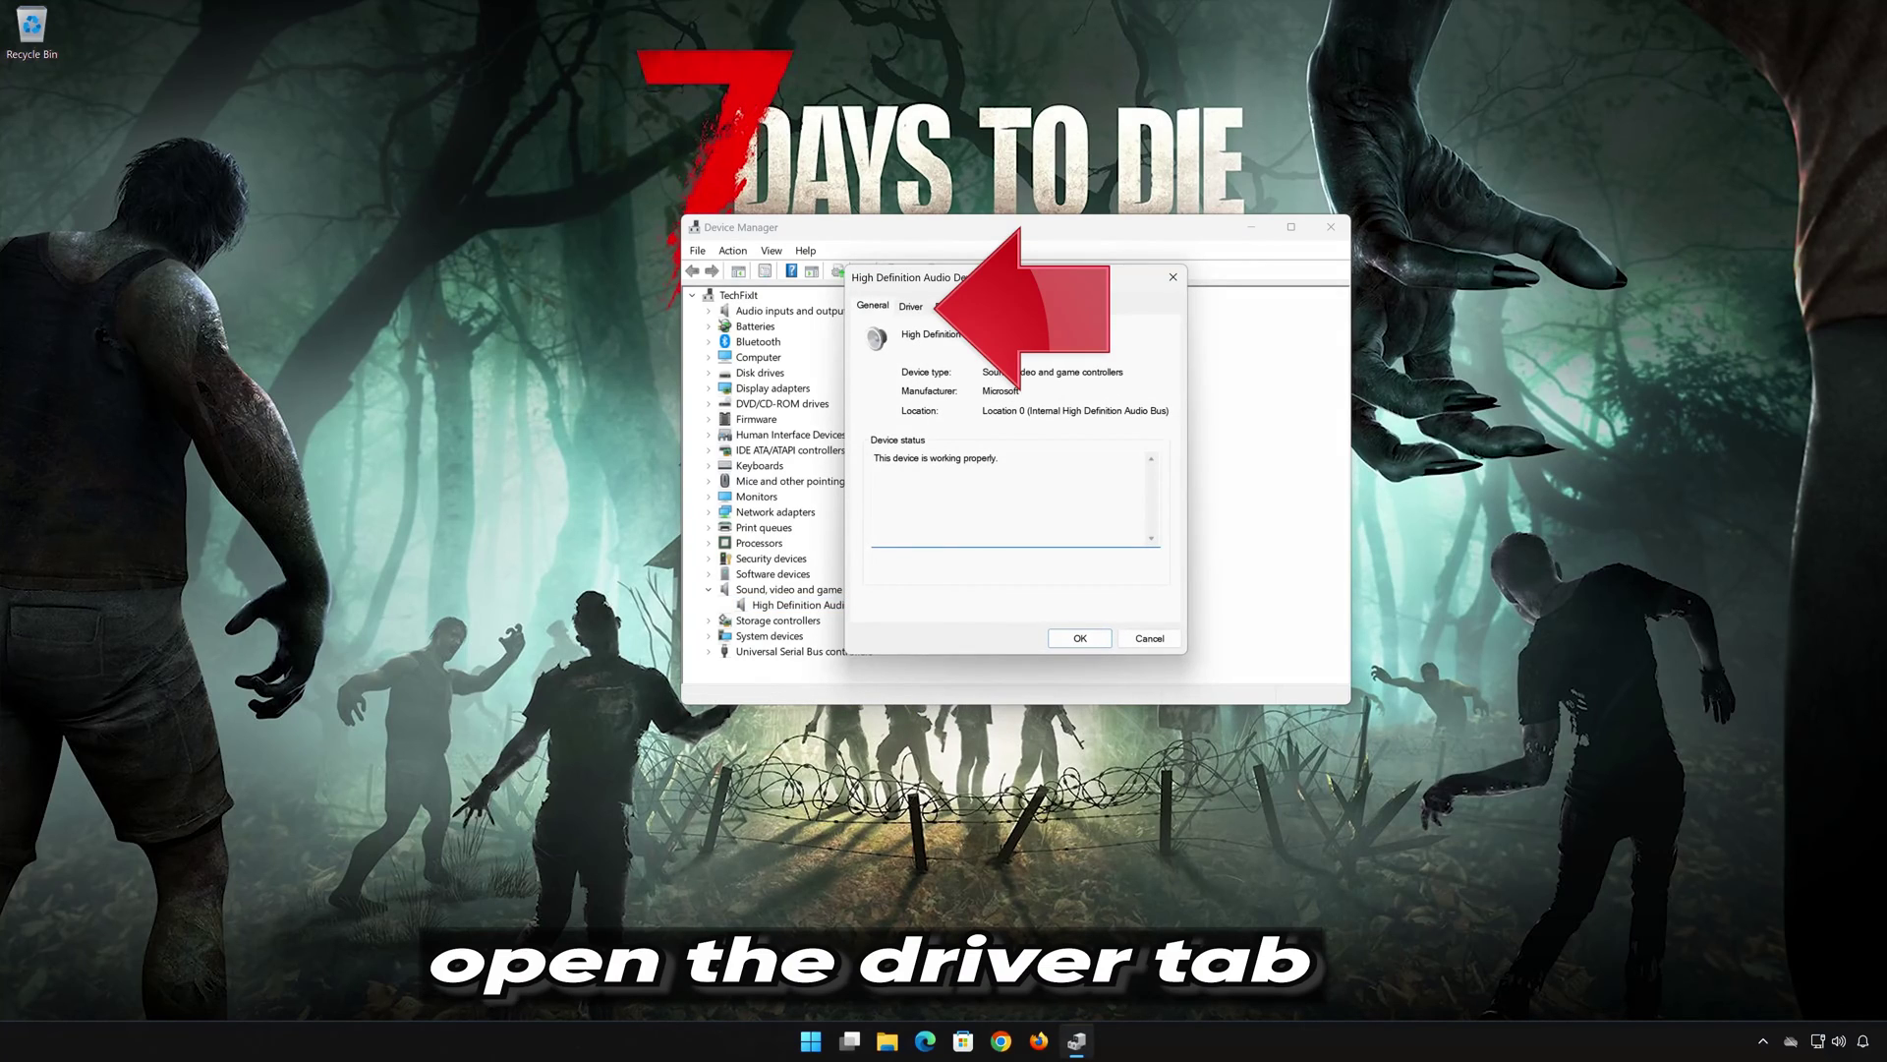
pyautogui.click(909, 307)
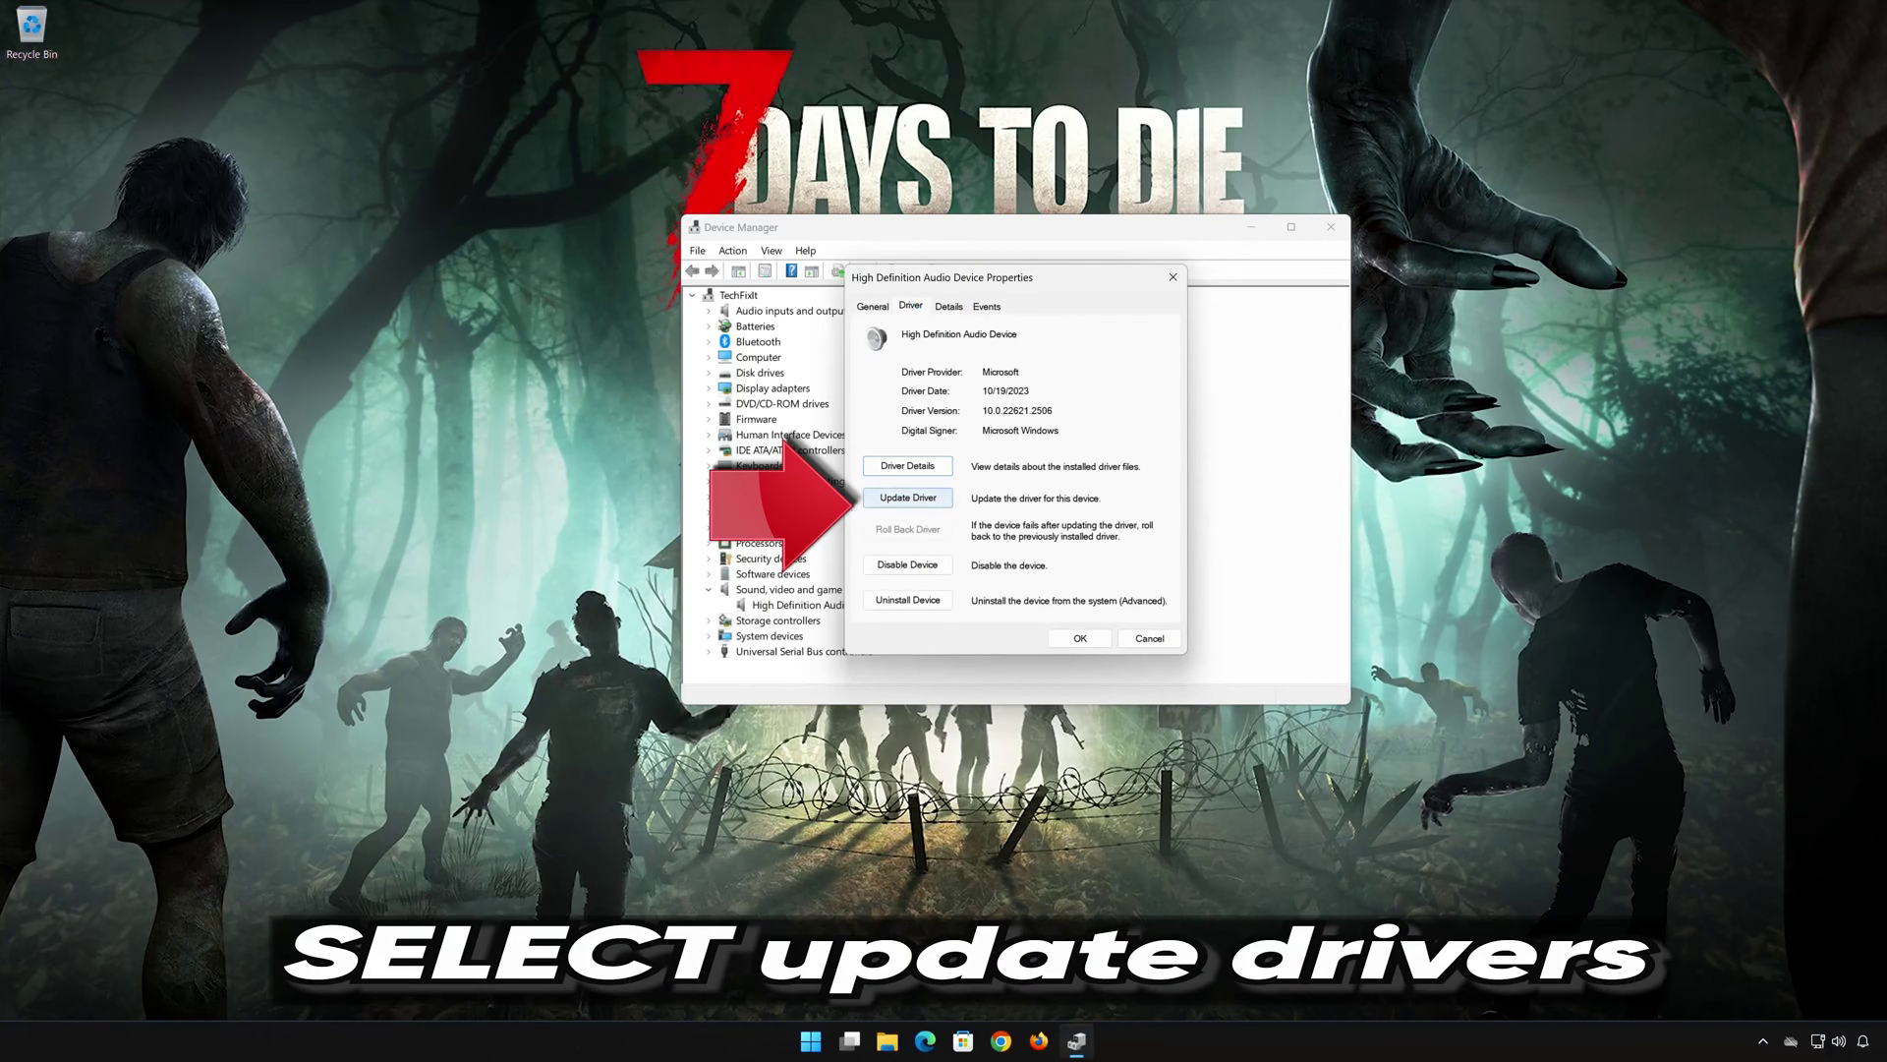
# Update the driver manually by picking High Definition Audio Device from the available drivers on the computer and accepting the compatibility warning.
pyautogui.click(915, 501)
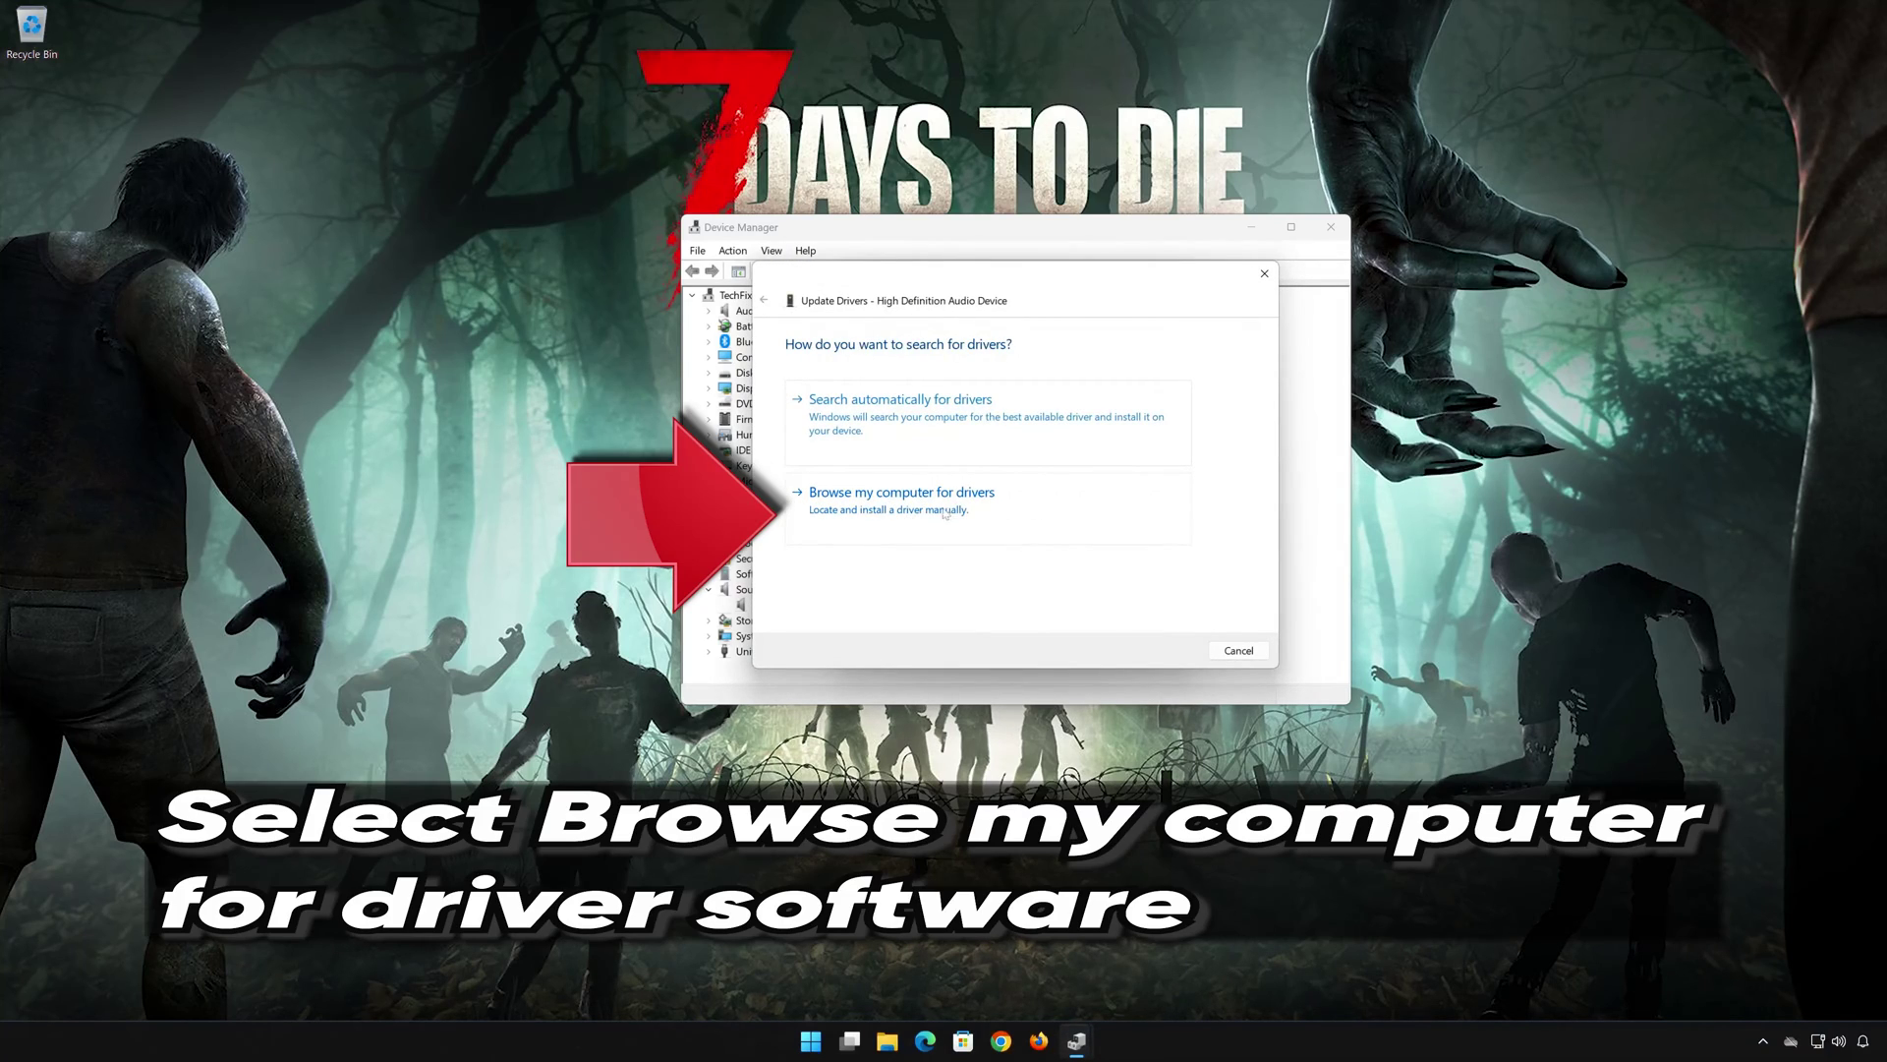
pyautogui.click(896, 512)
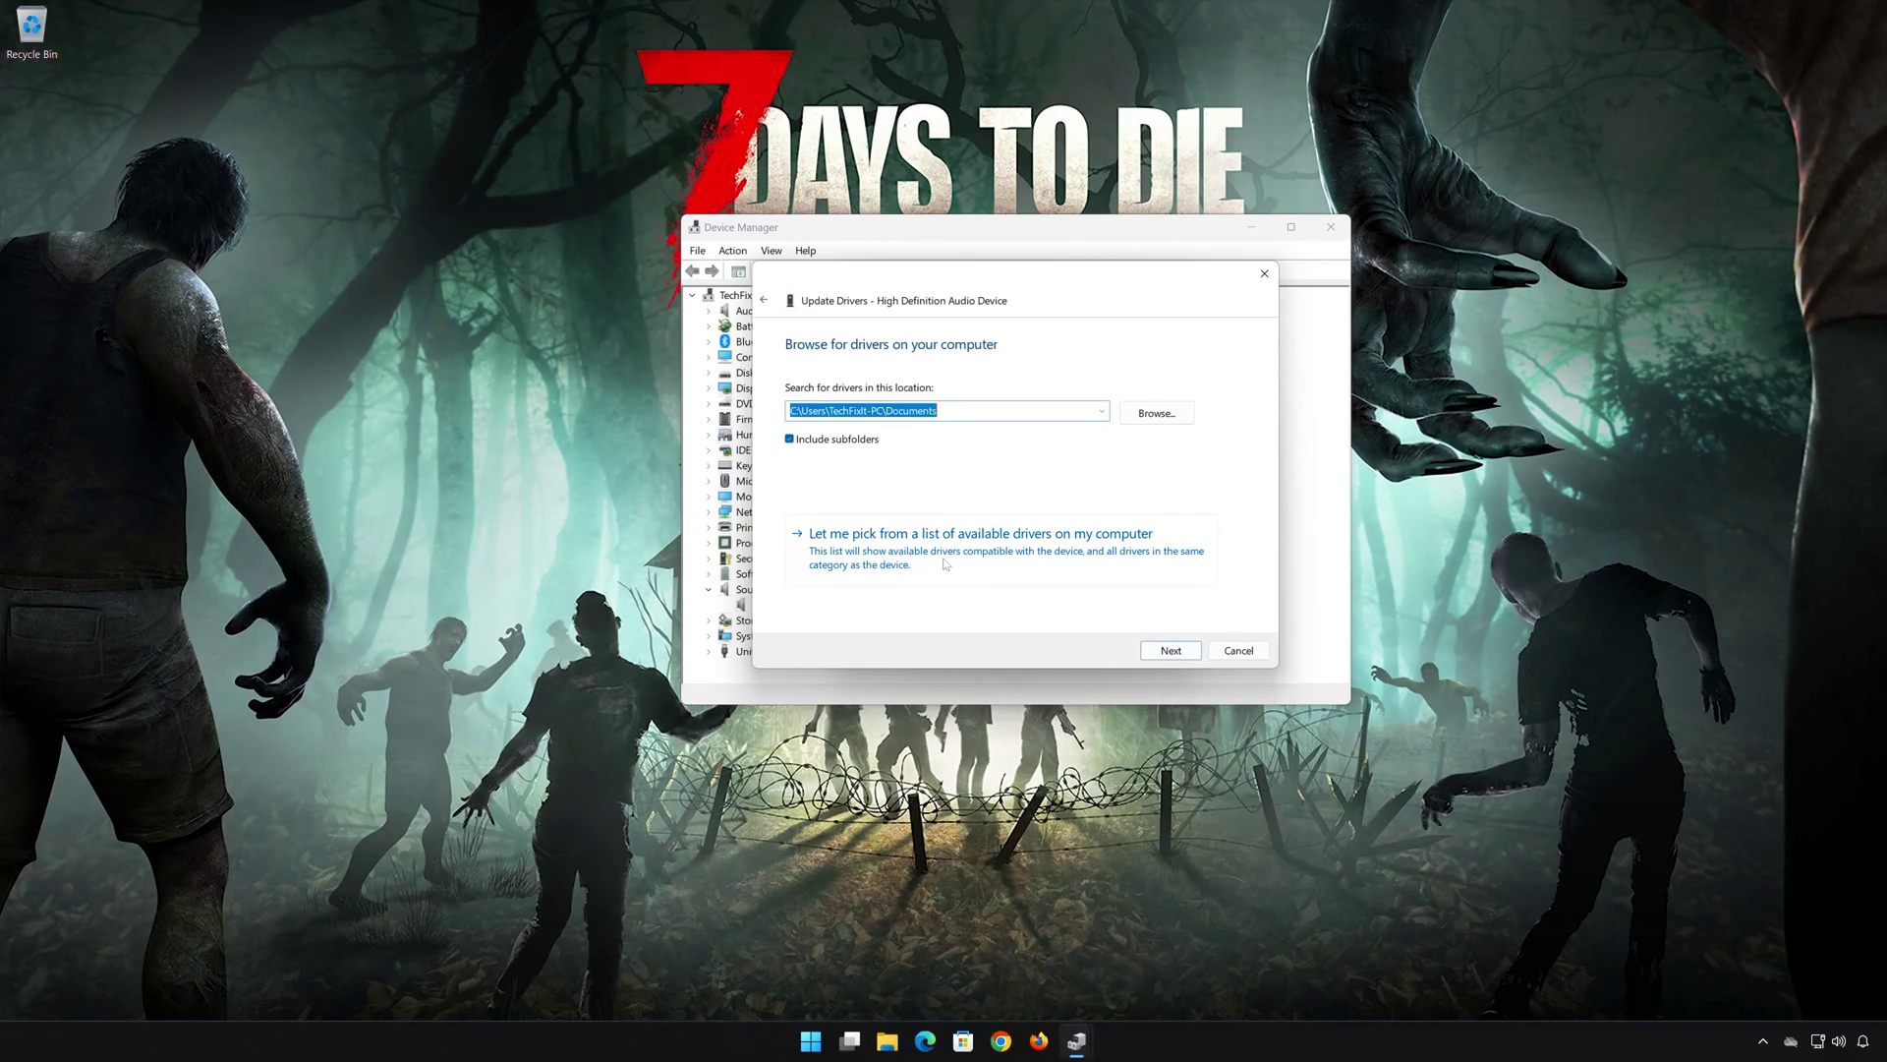
pyautogui.click(938, 561)
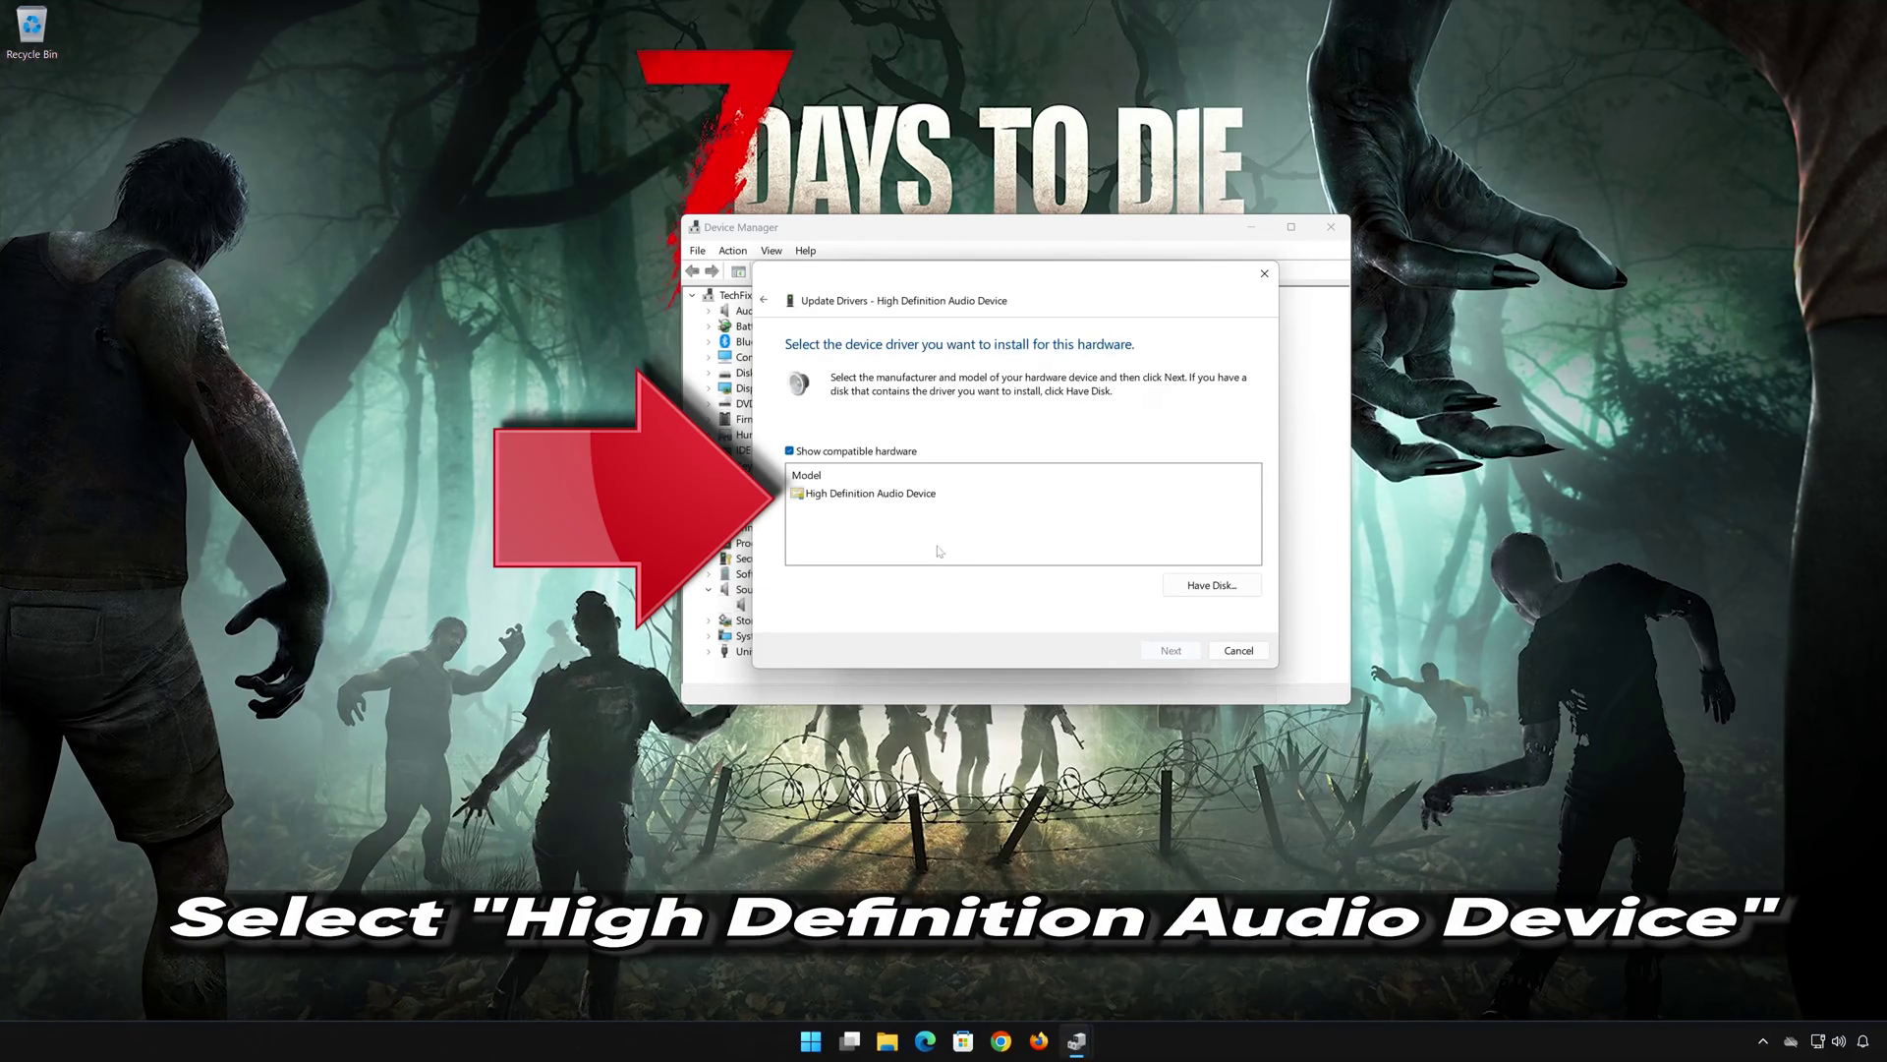
pyautogui.click(911, 495)
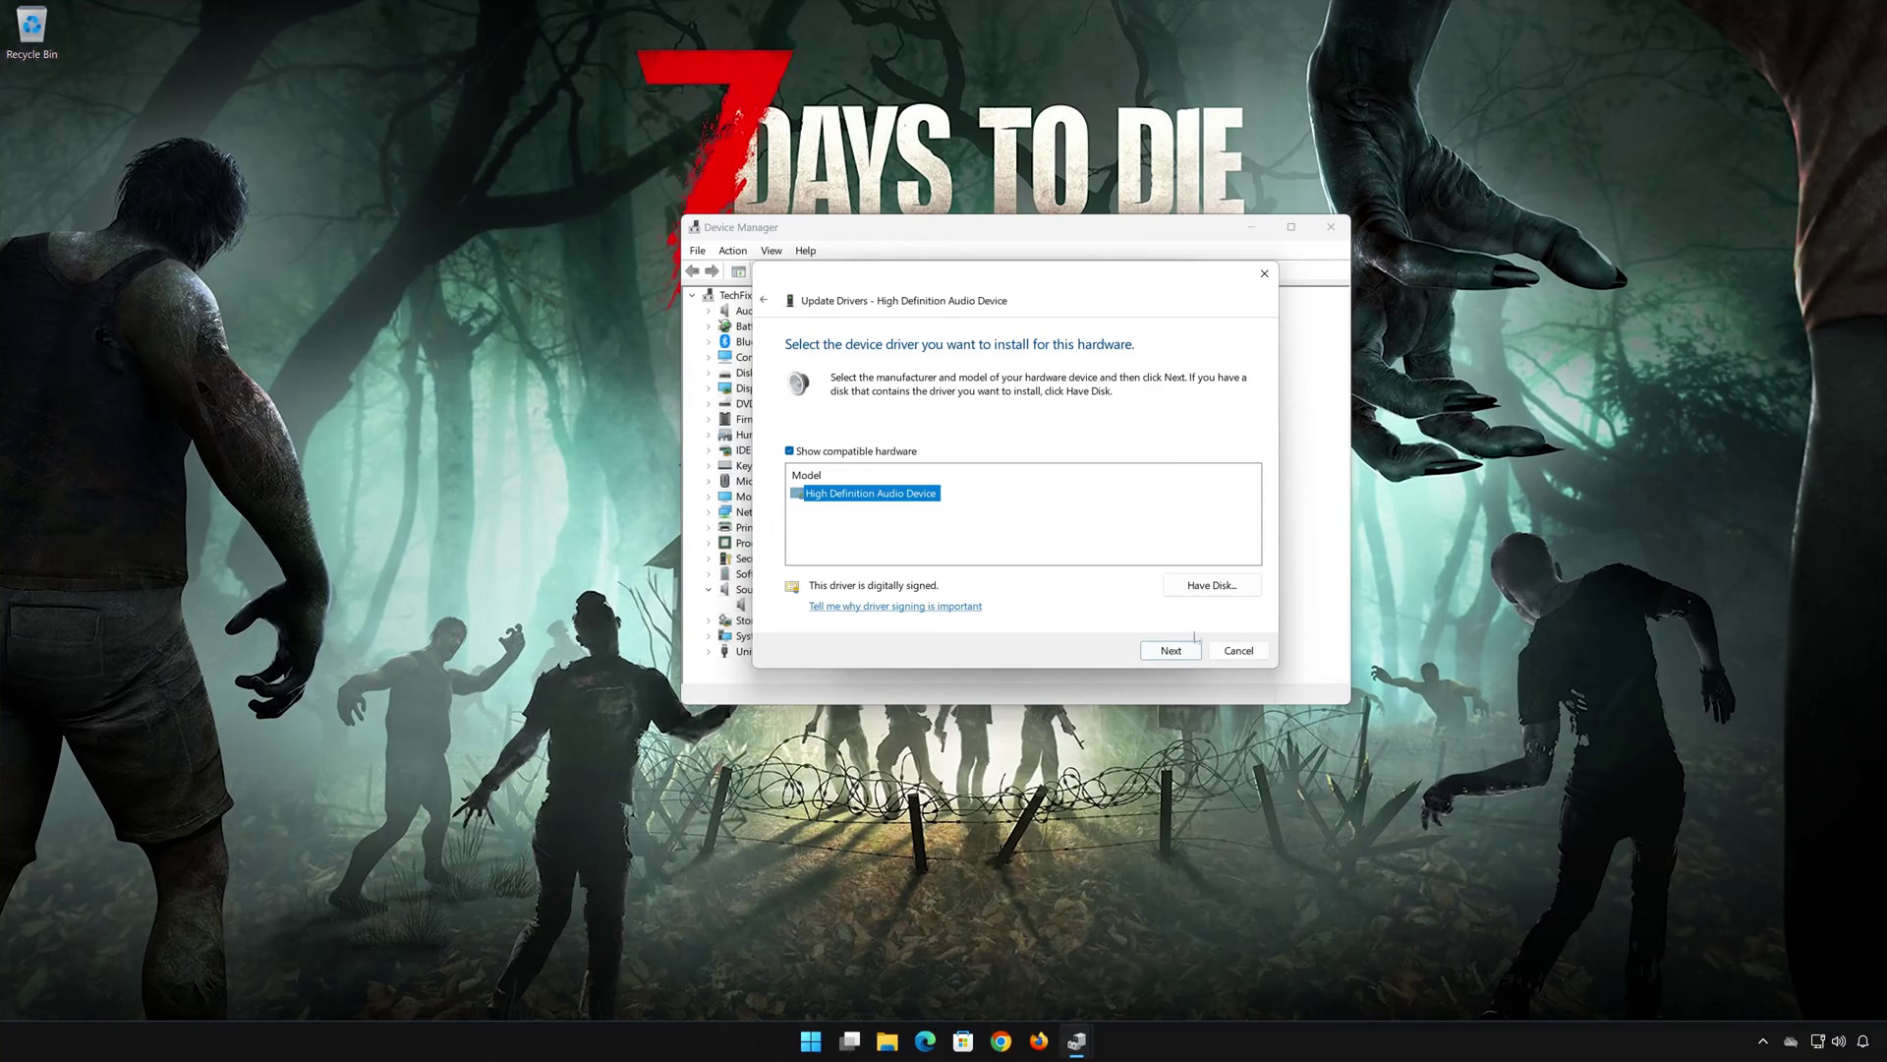
pyautogui.click(1171, 657)
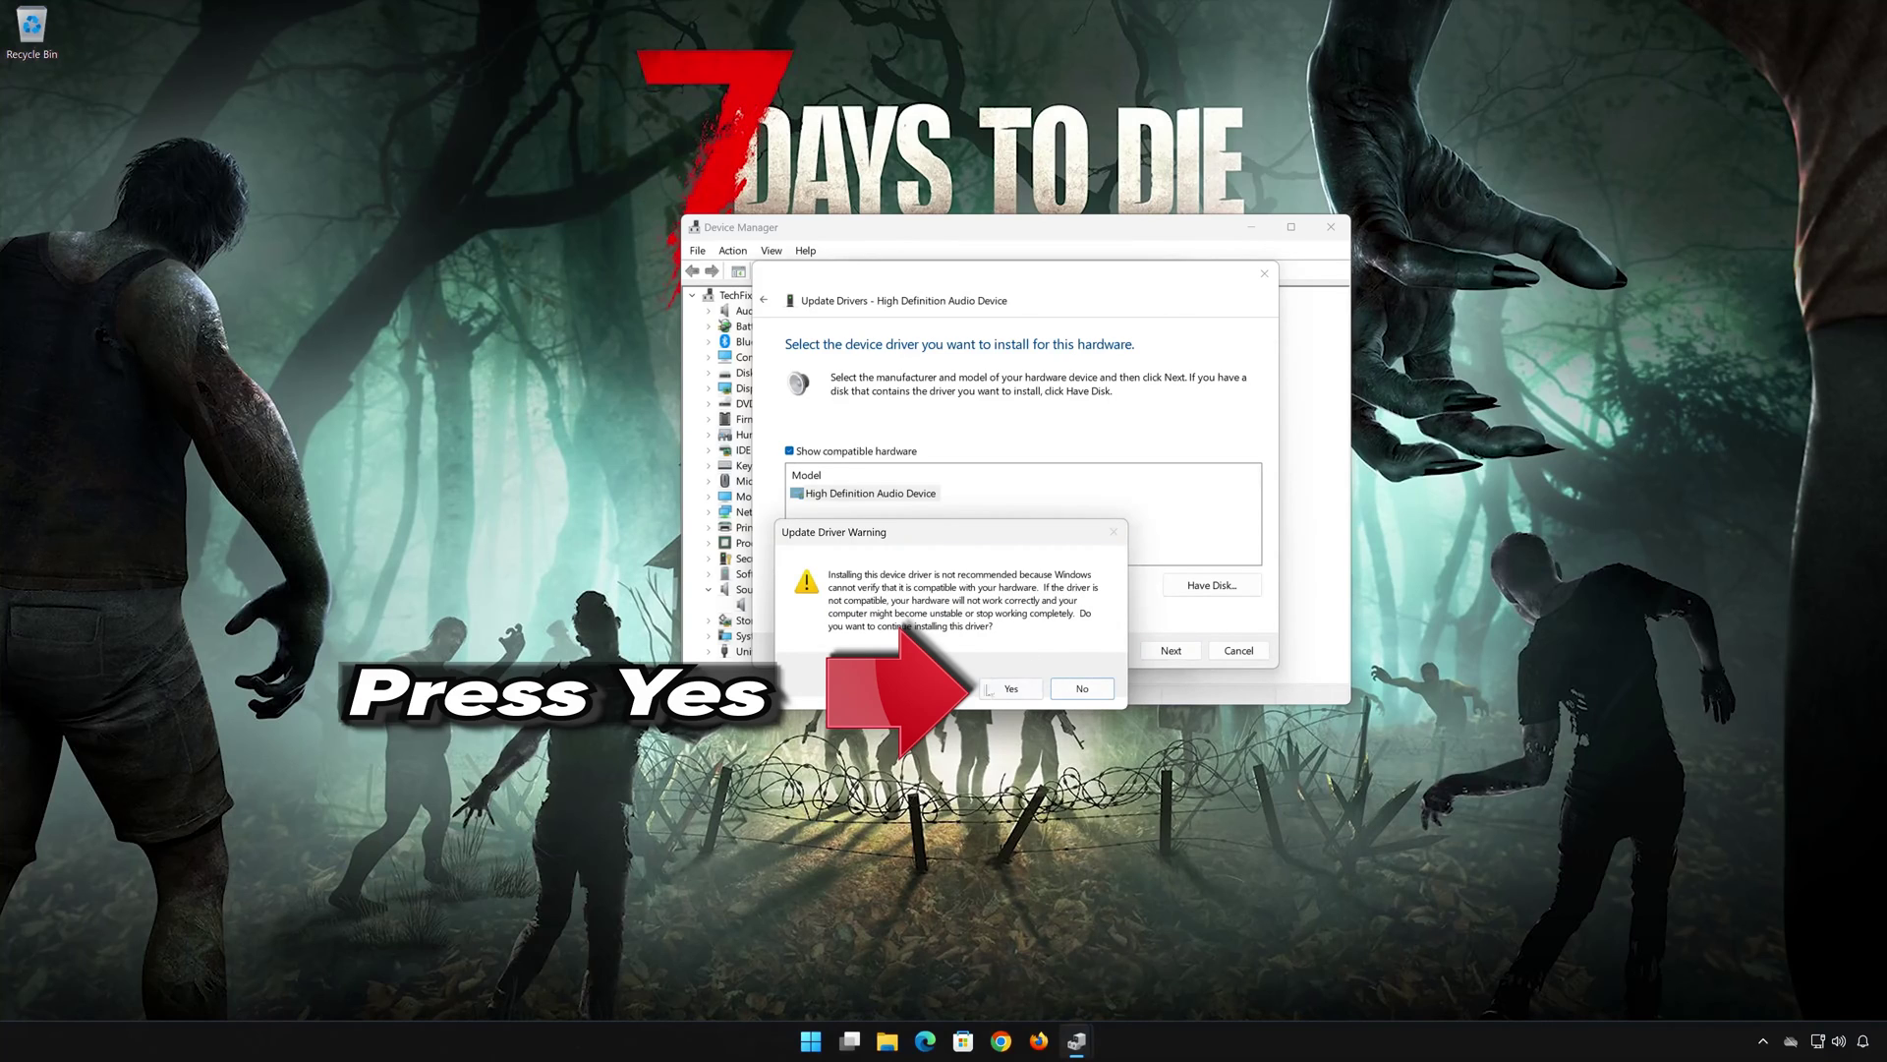
pyautogui.click(1022, 693)
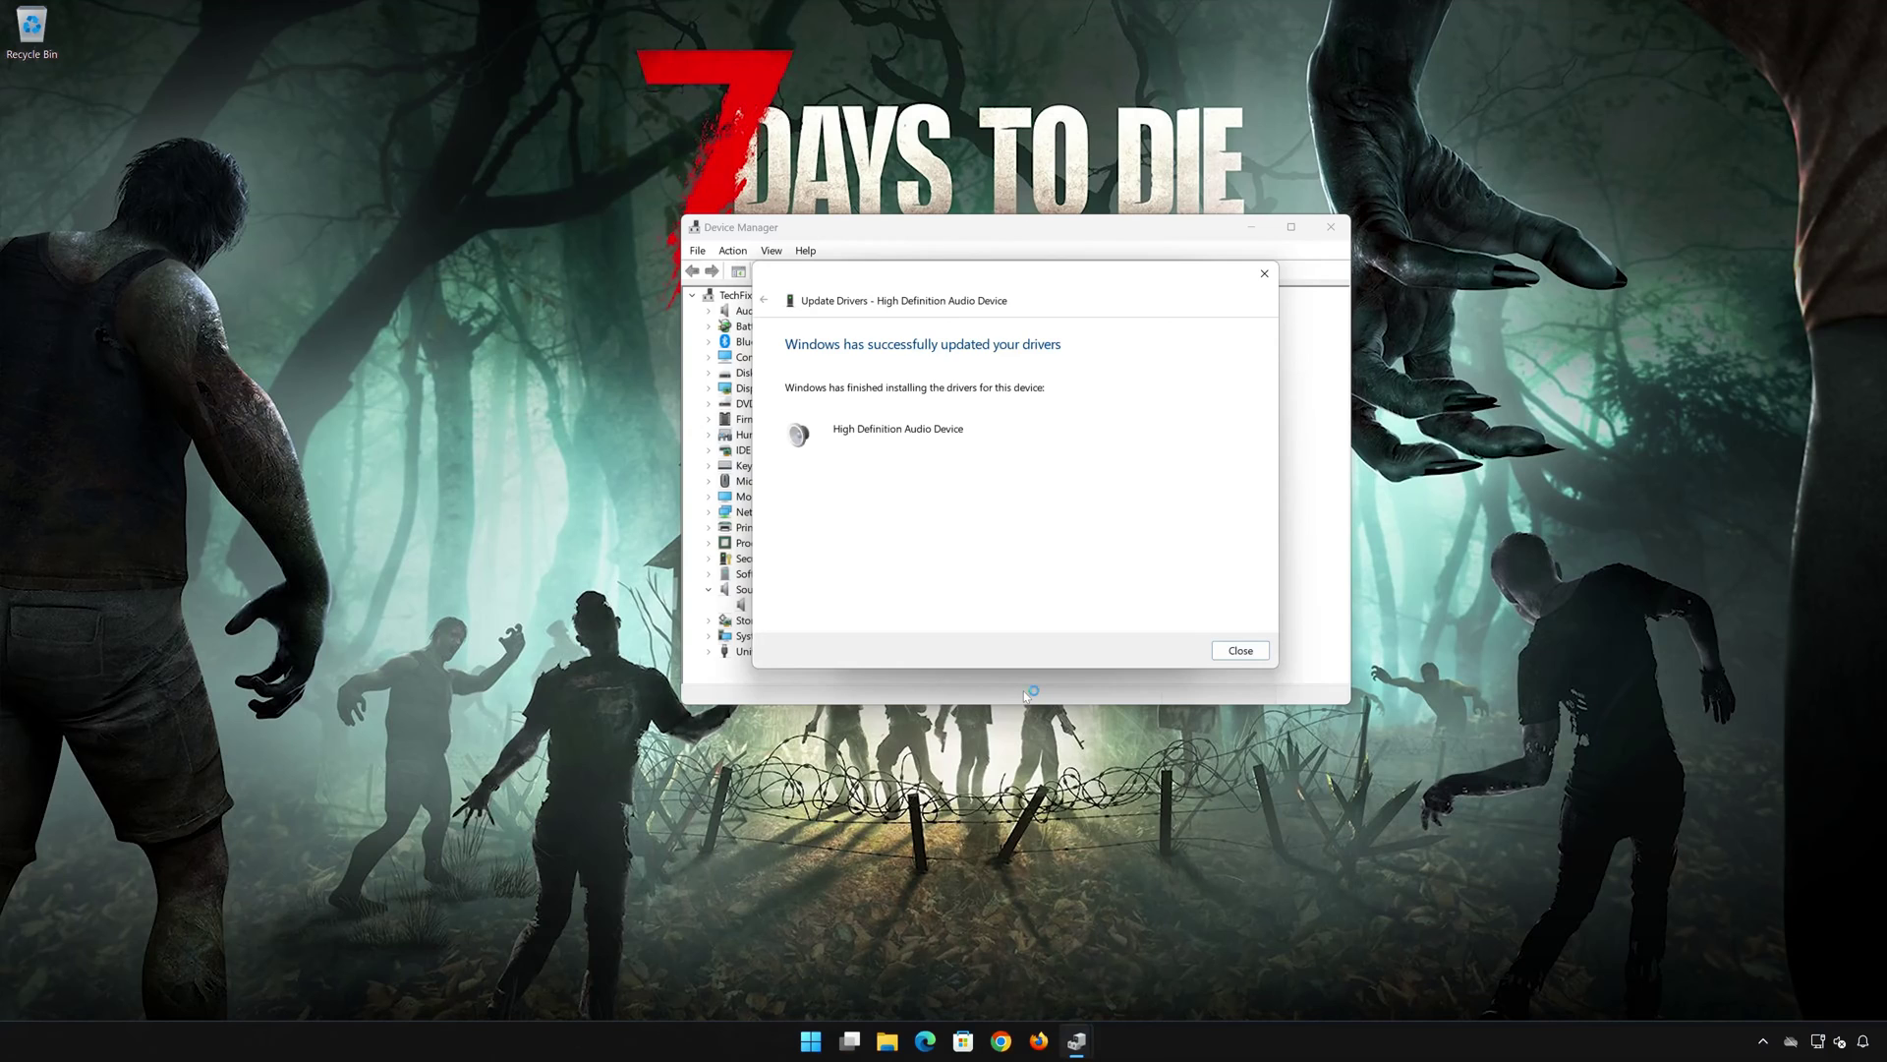
# Close the driver update wizard, the device properties and Device Manager.
pyautogui.click(1241, 650)
pyautogui.click(1080, 638)
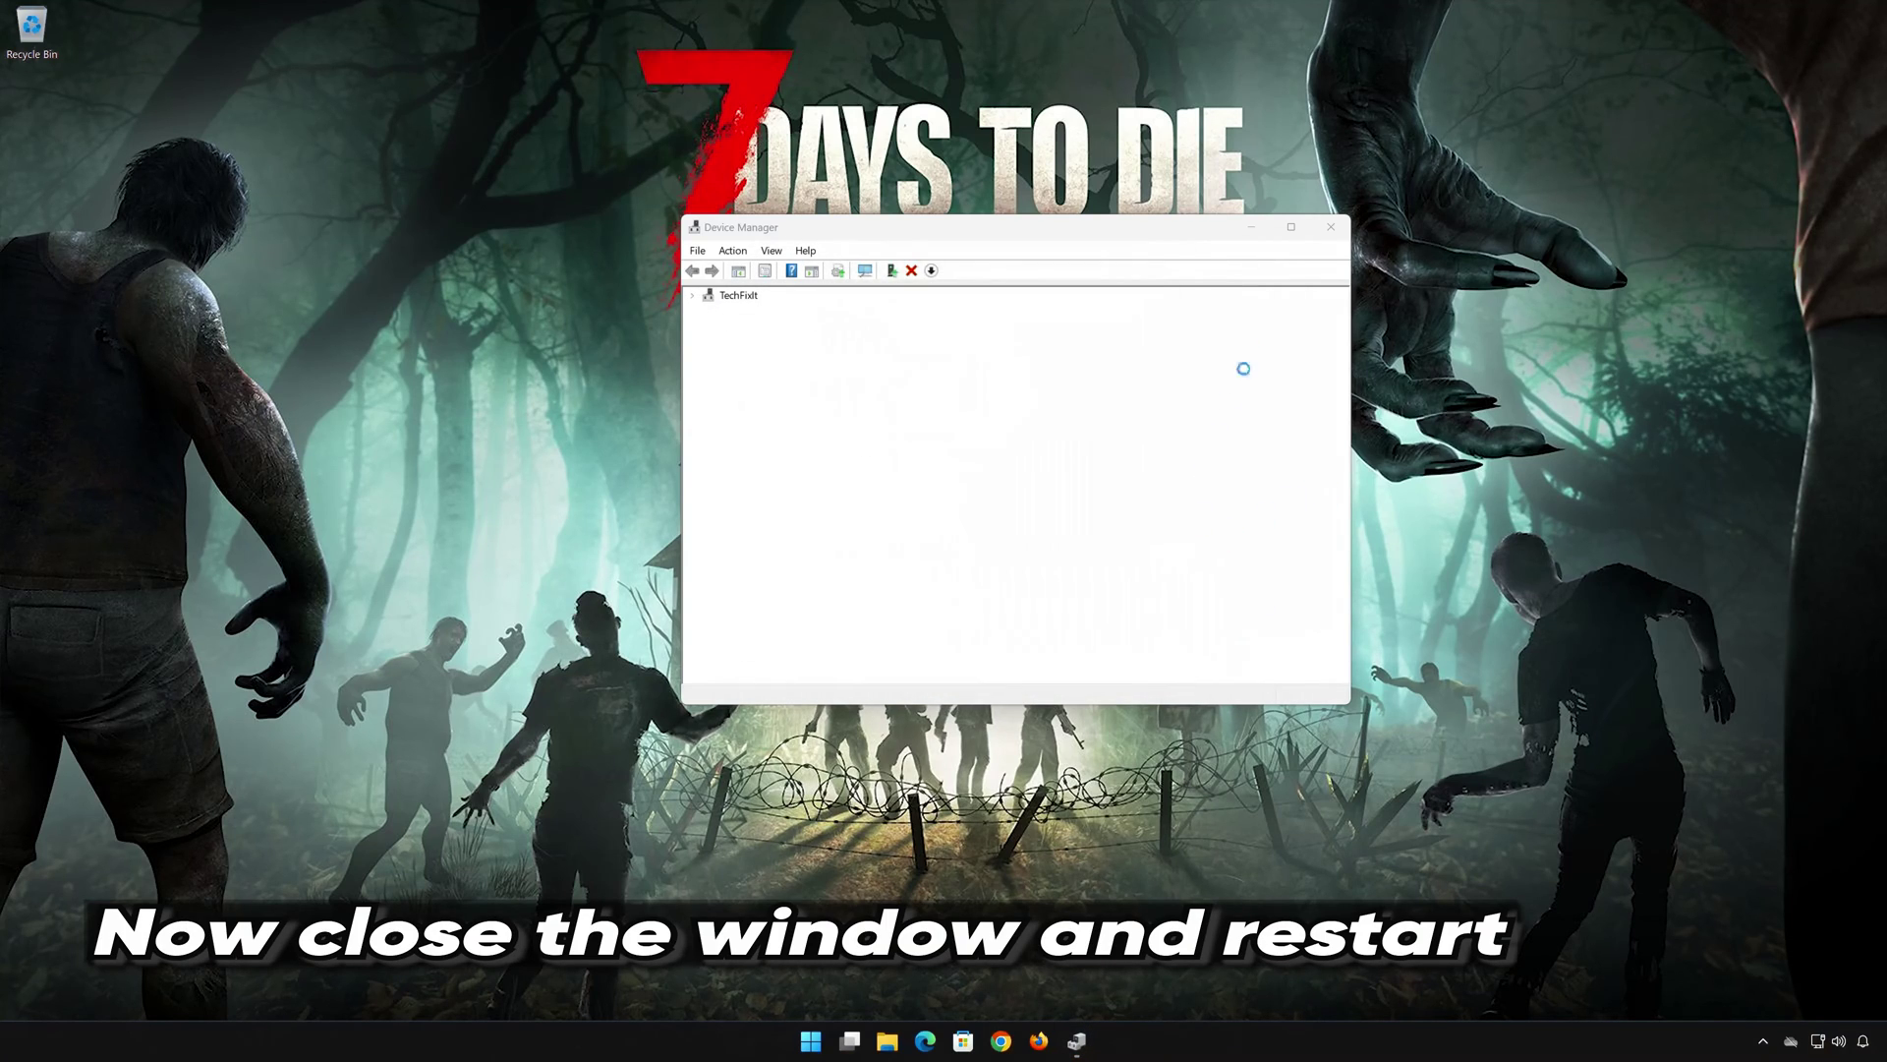
pyautogui.click(1327, 228)
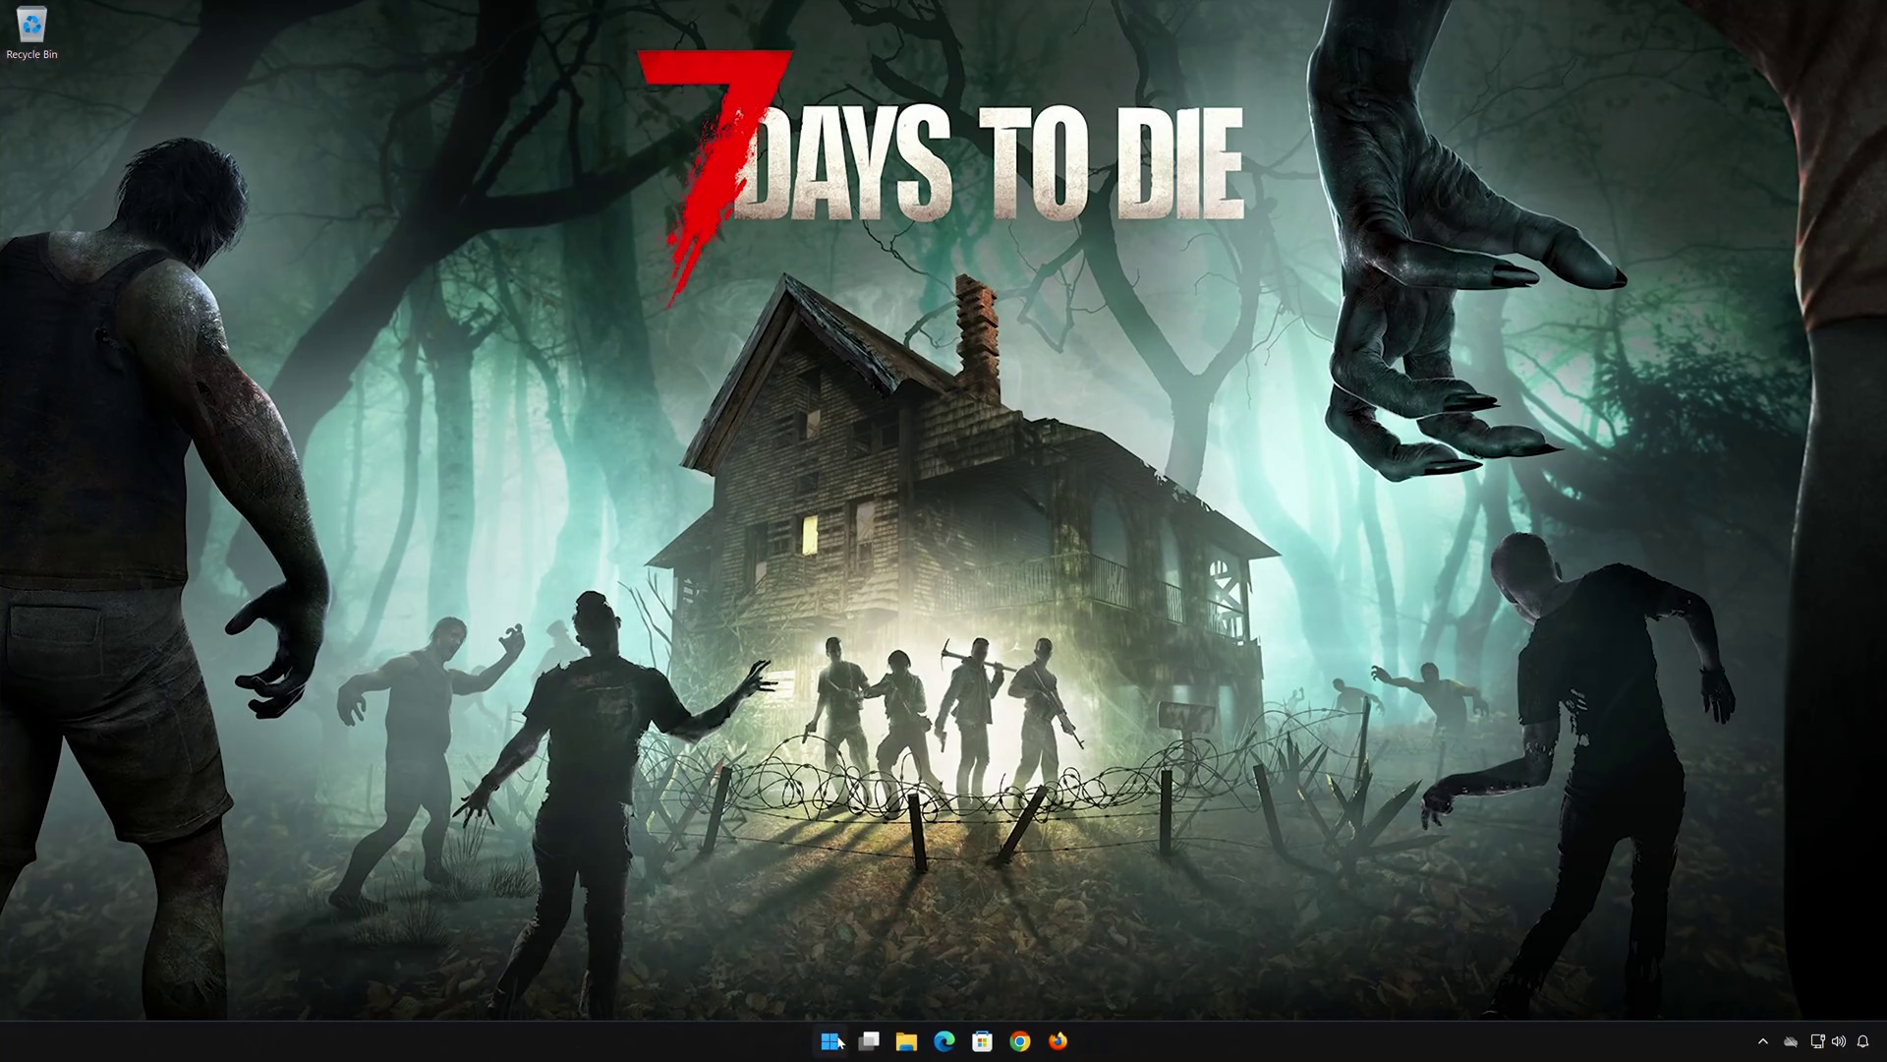
# Restart the computer.
pyautogui.click(833, 1040)
pyautogui.click(1156, 981)
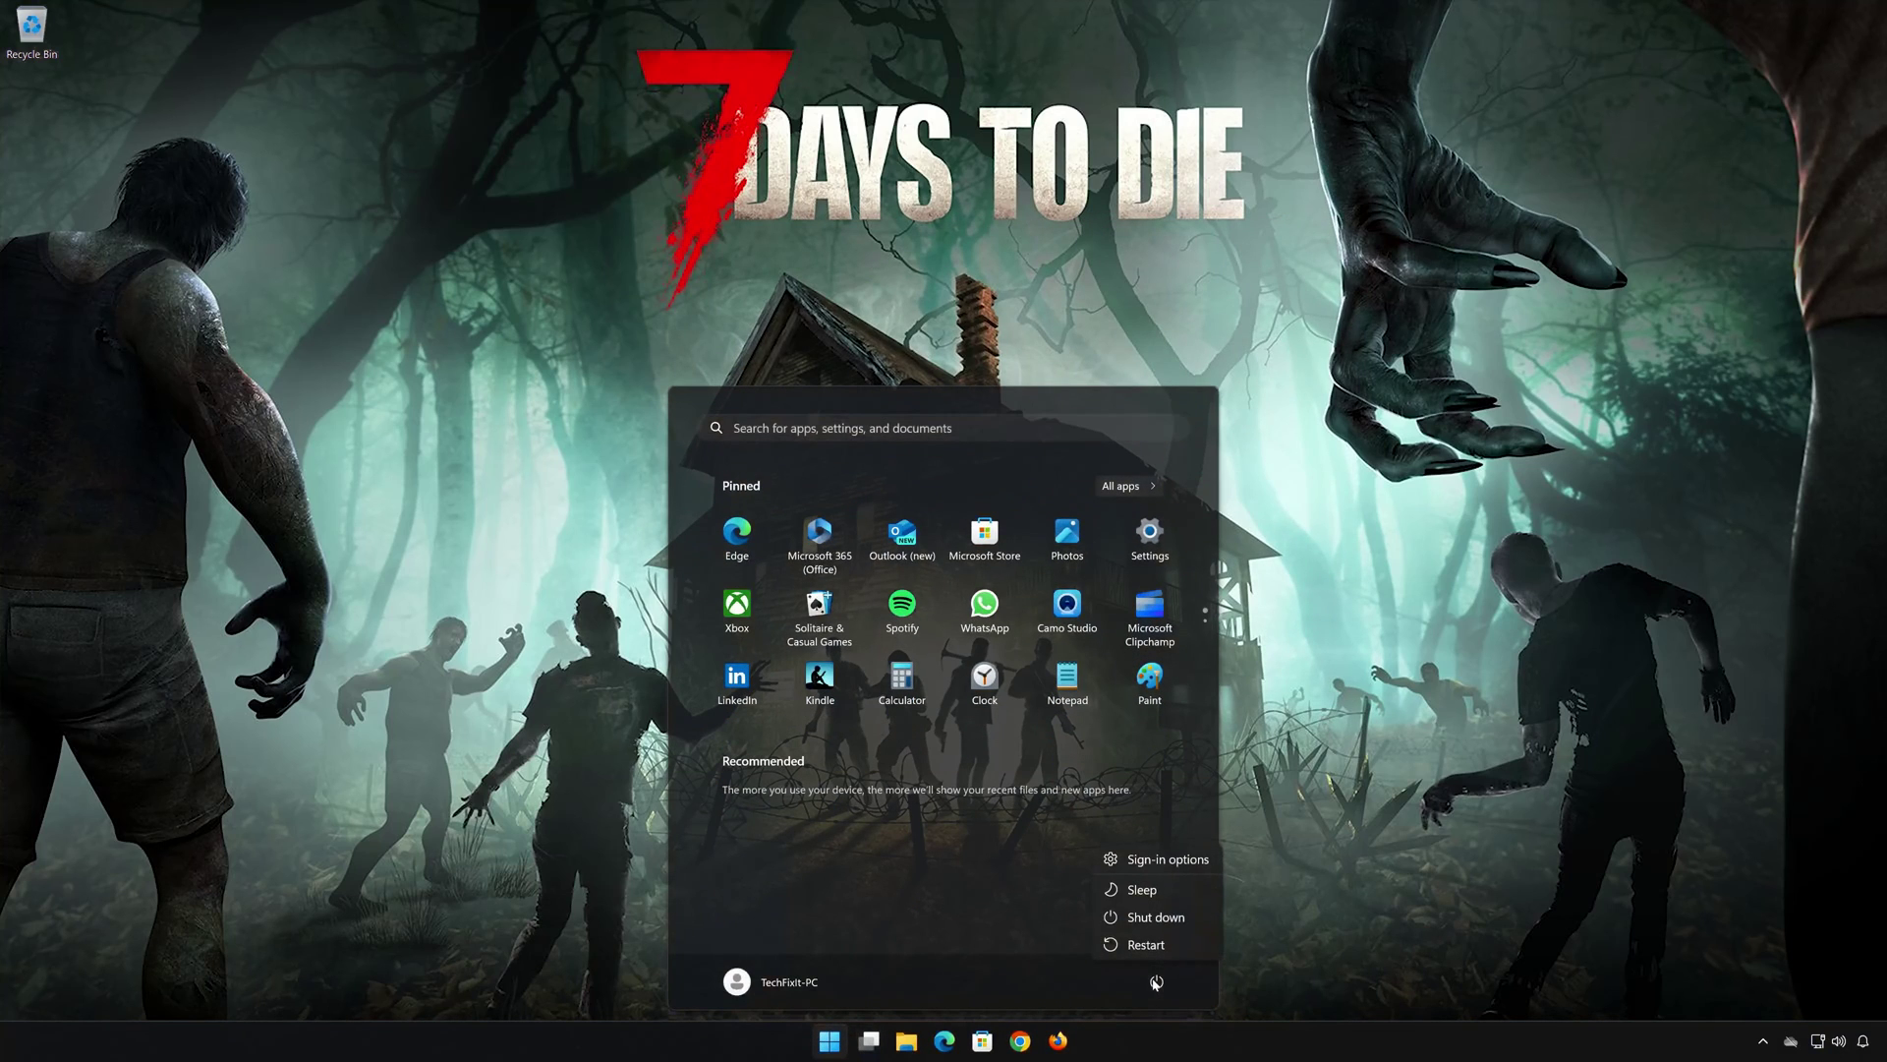
pyautogui.click(1156, 951)
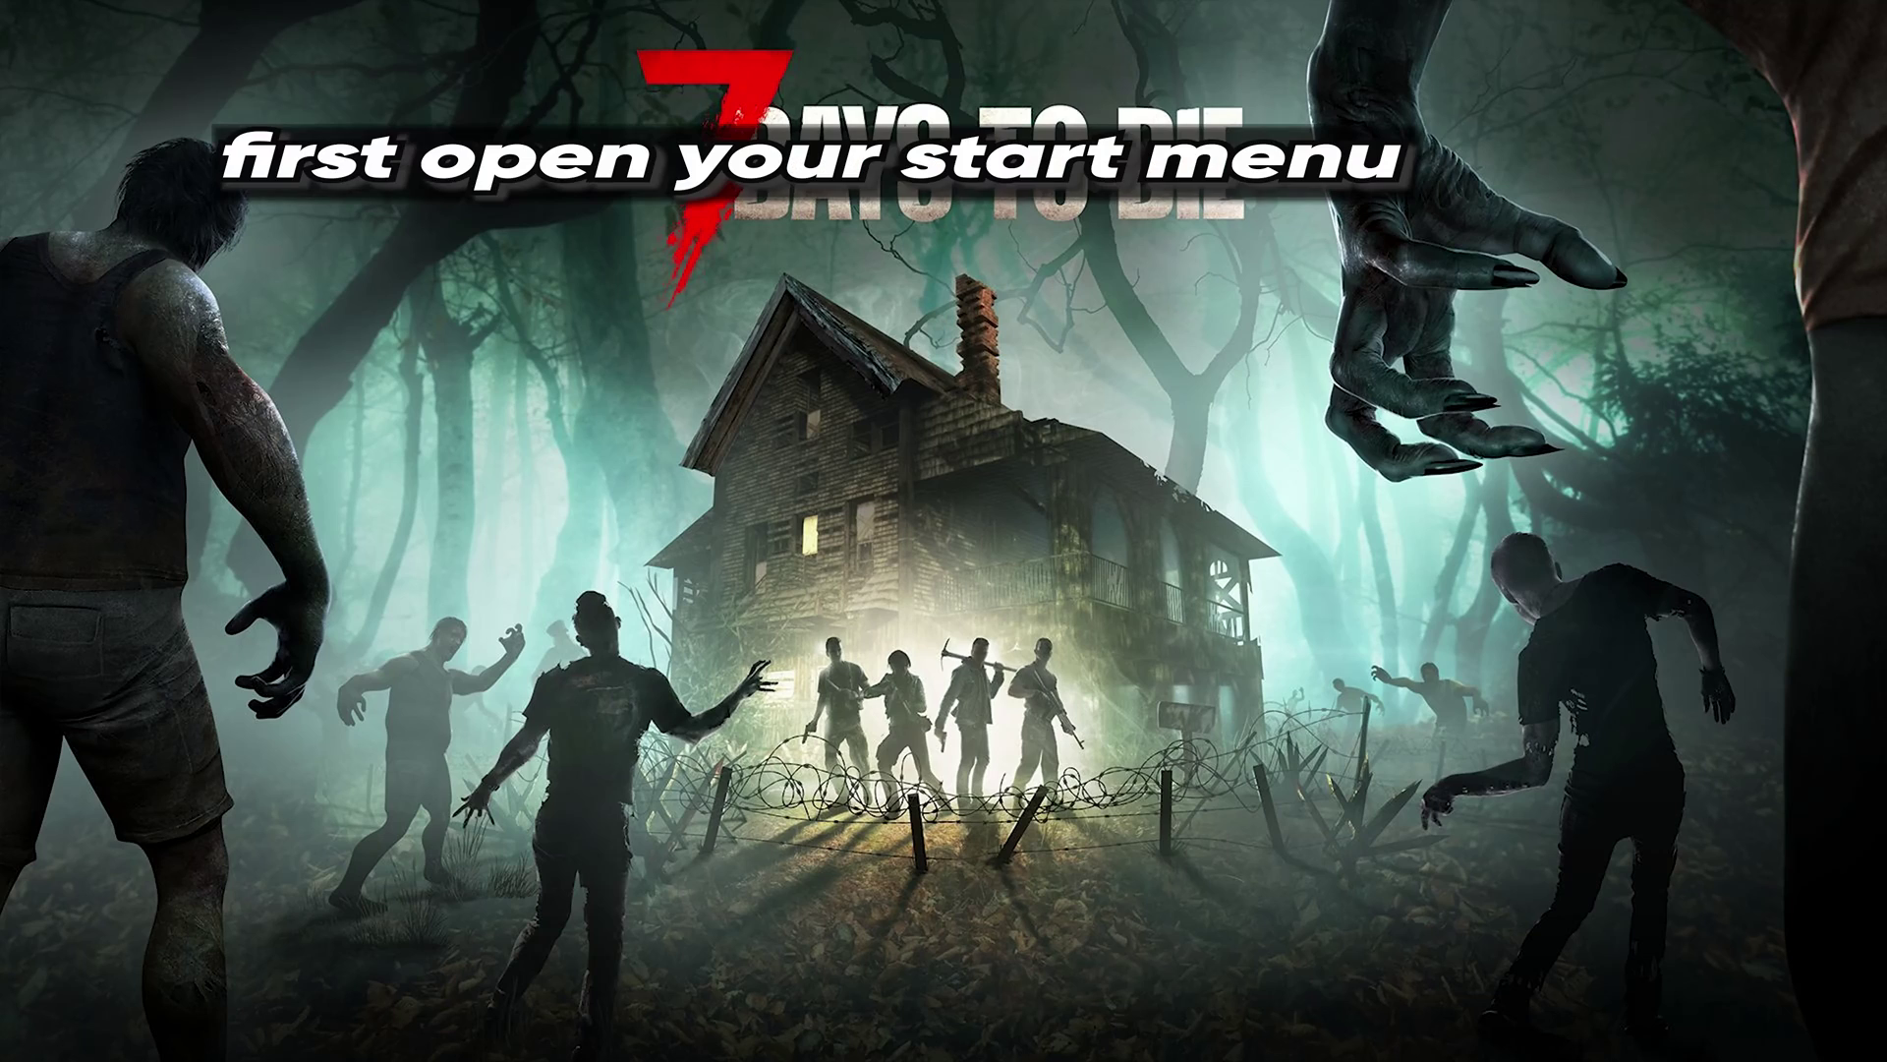
# Open the Sound page of the system settings.
pyautogui.press('super')
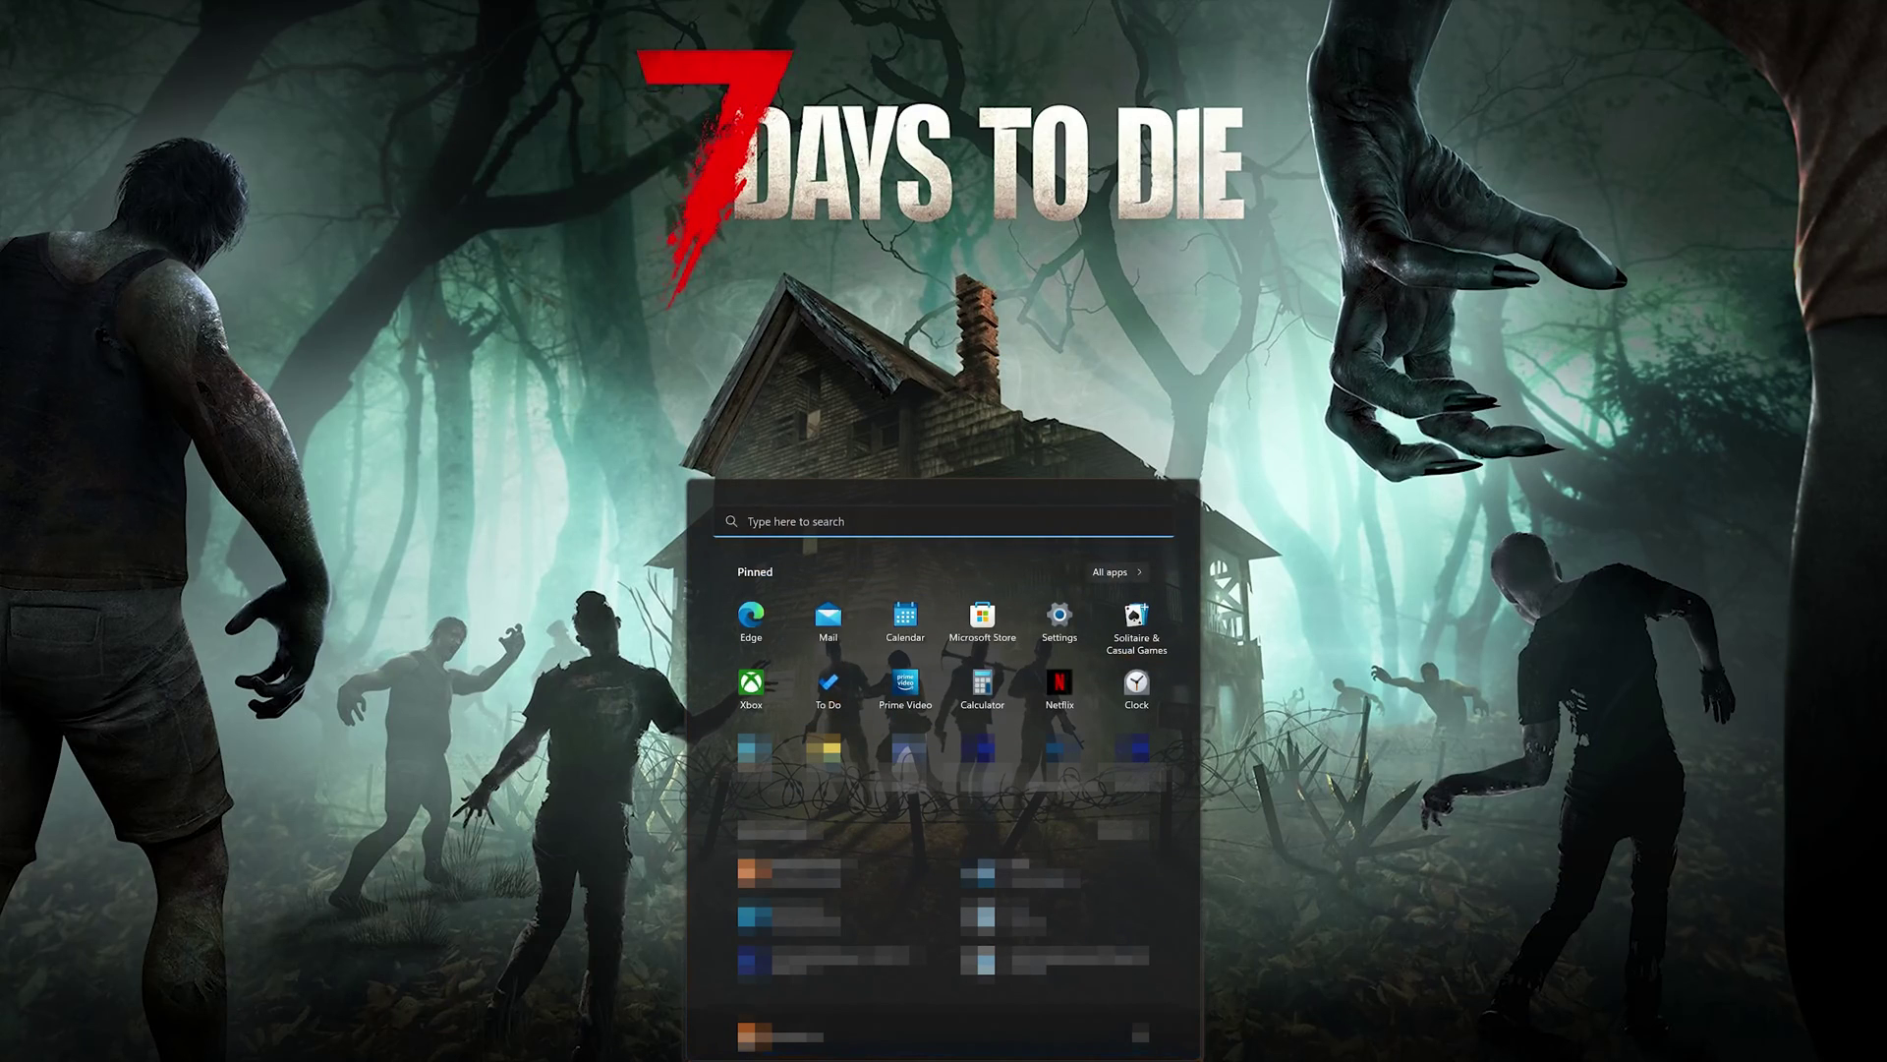
pyautogui.click(1070, 623)
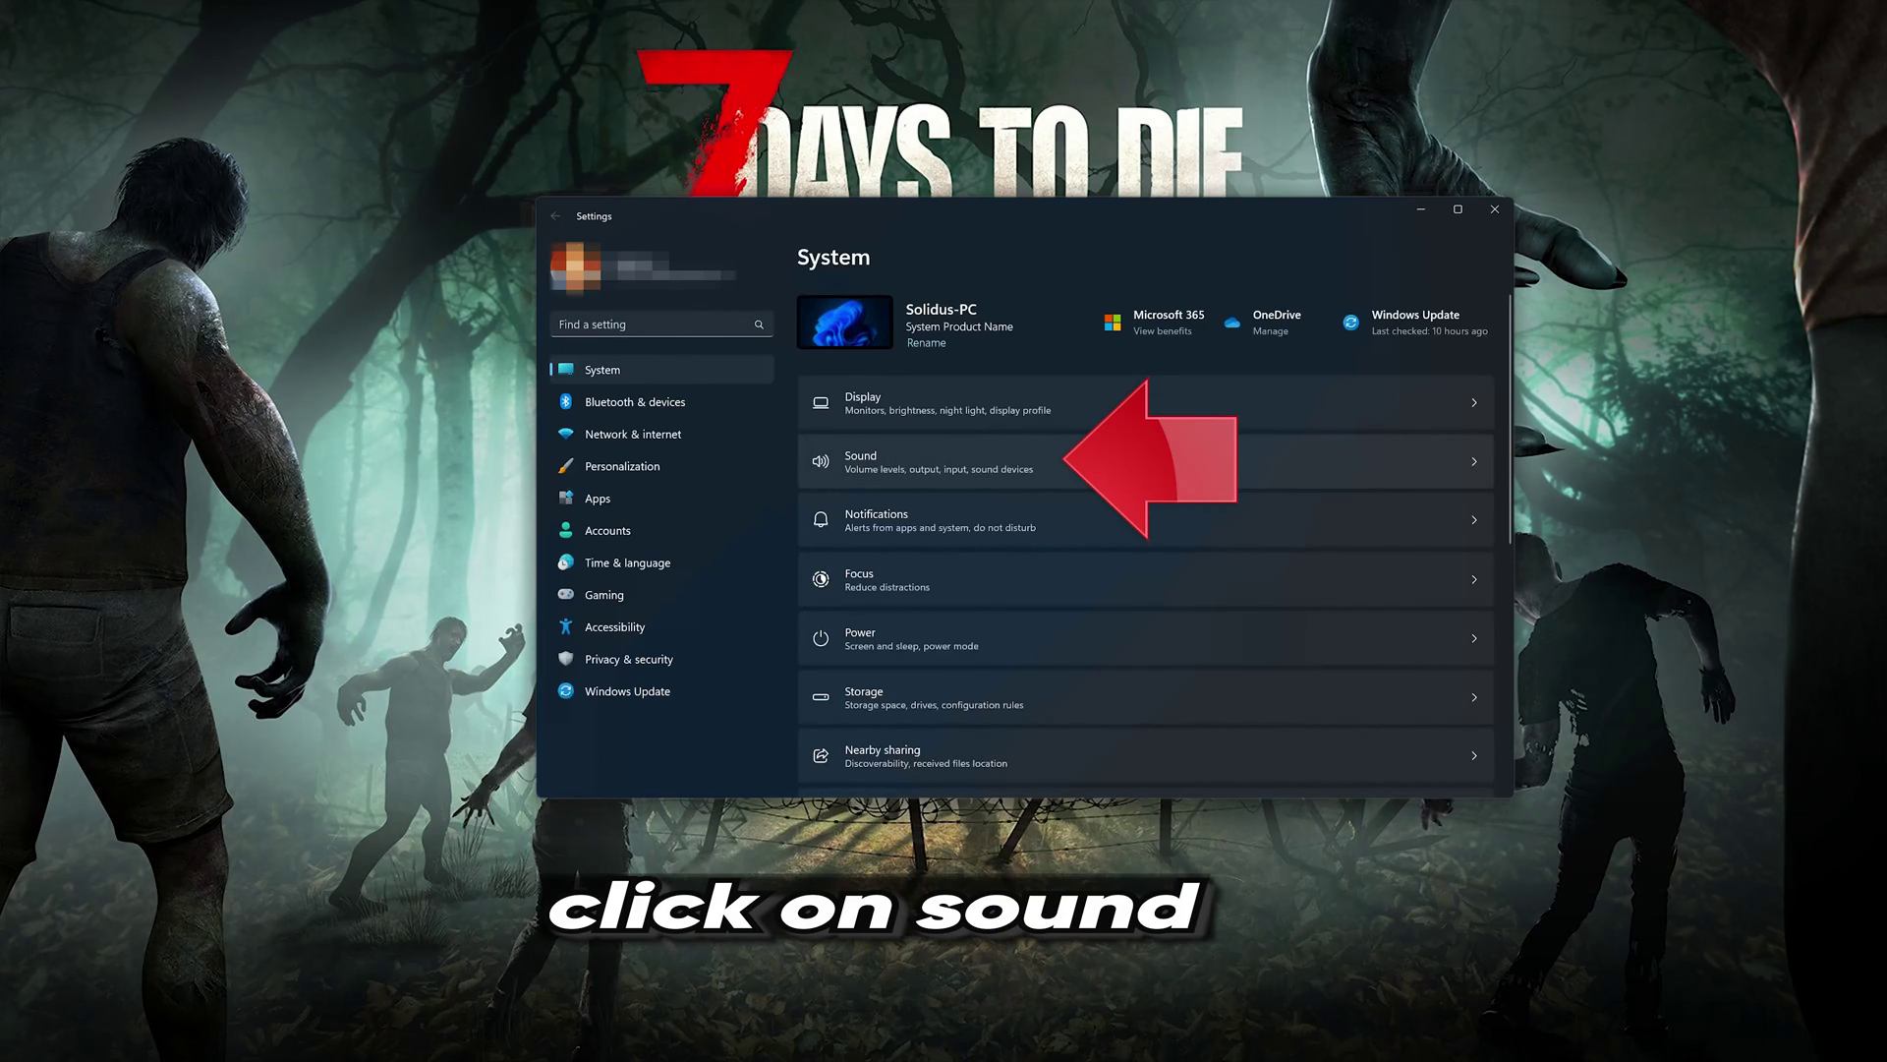
pyautogui.click(1115, 462)
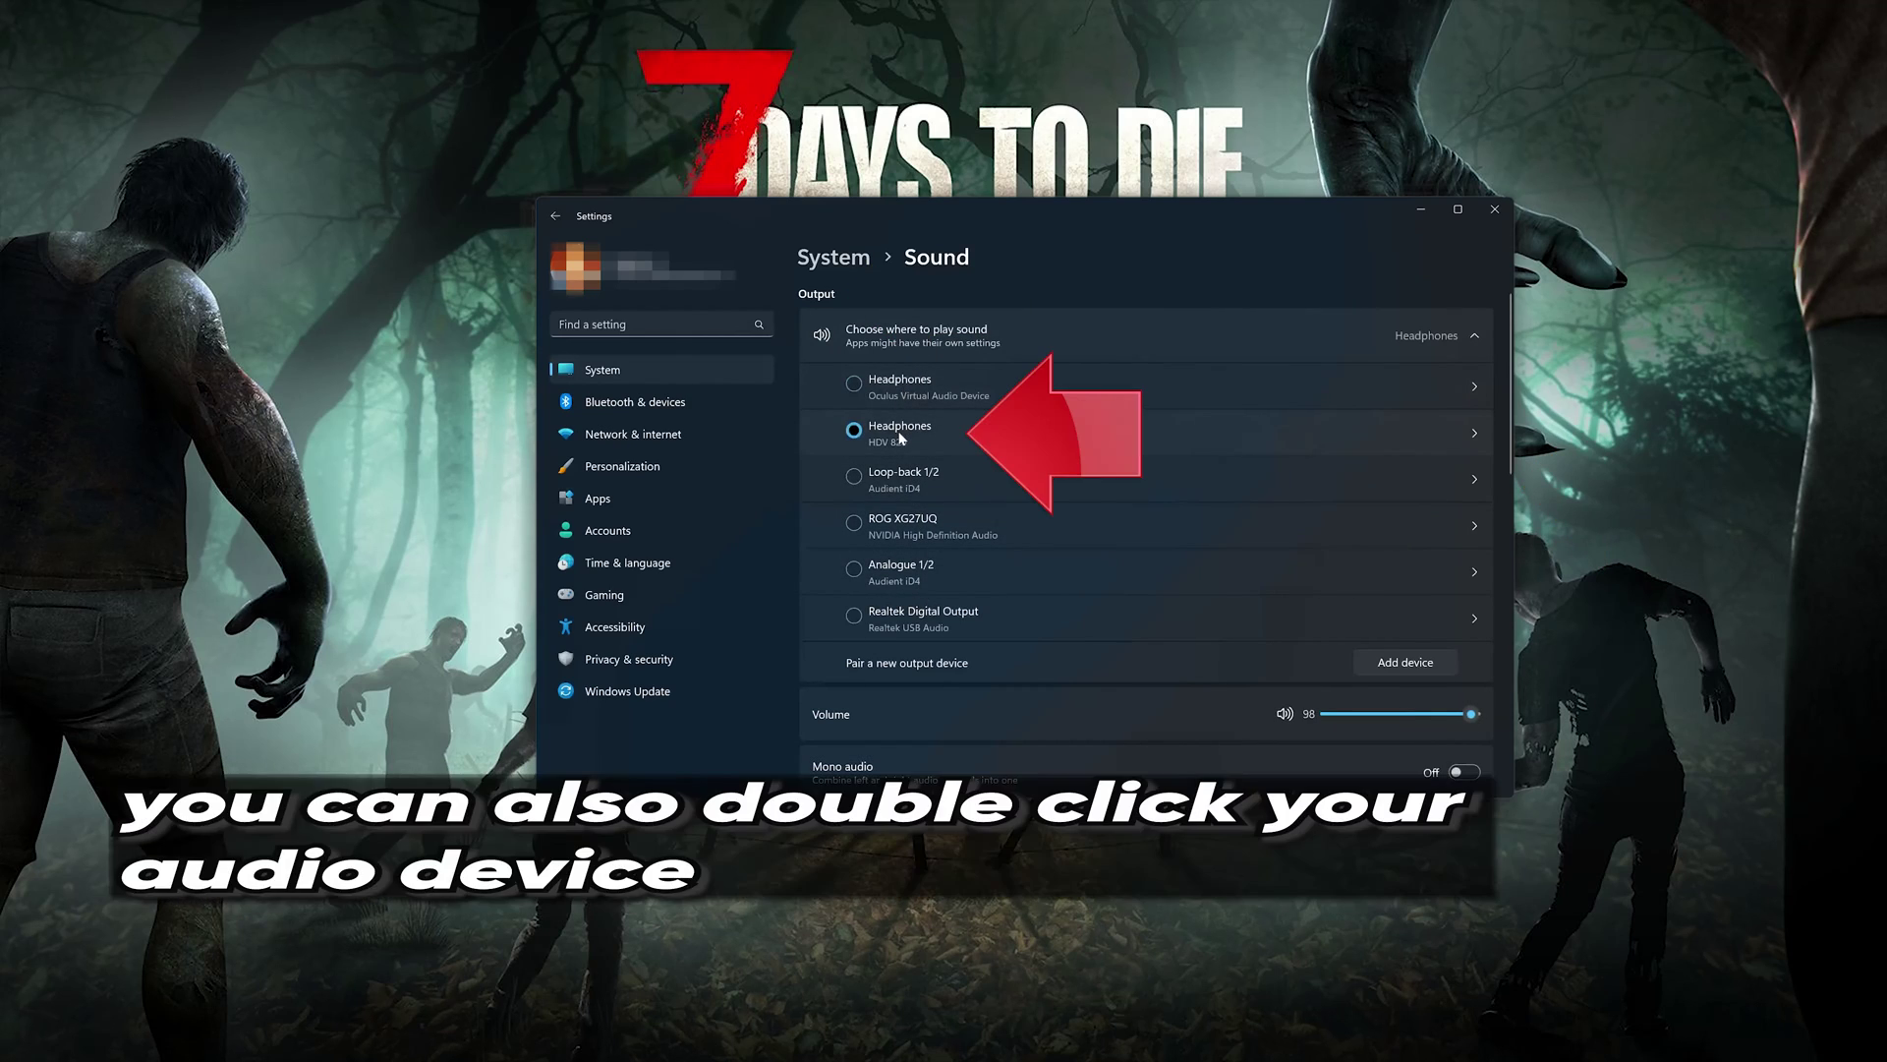
# View the properties of the HDV 820 headphones output device and return to the Sound page.
pyautogui.doubleClick(900, 439)
pyautogui.doubleClick(1016, 428)
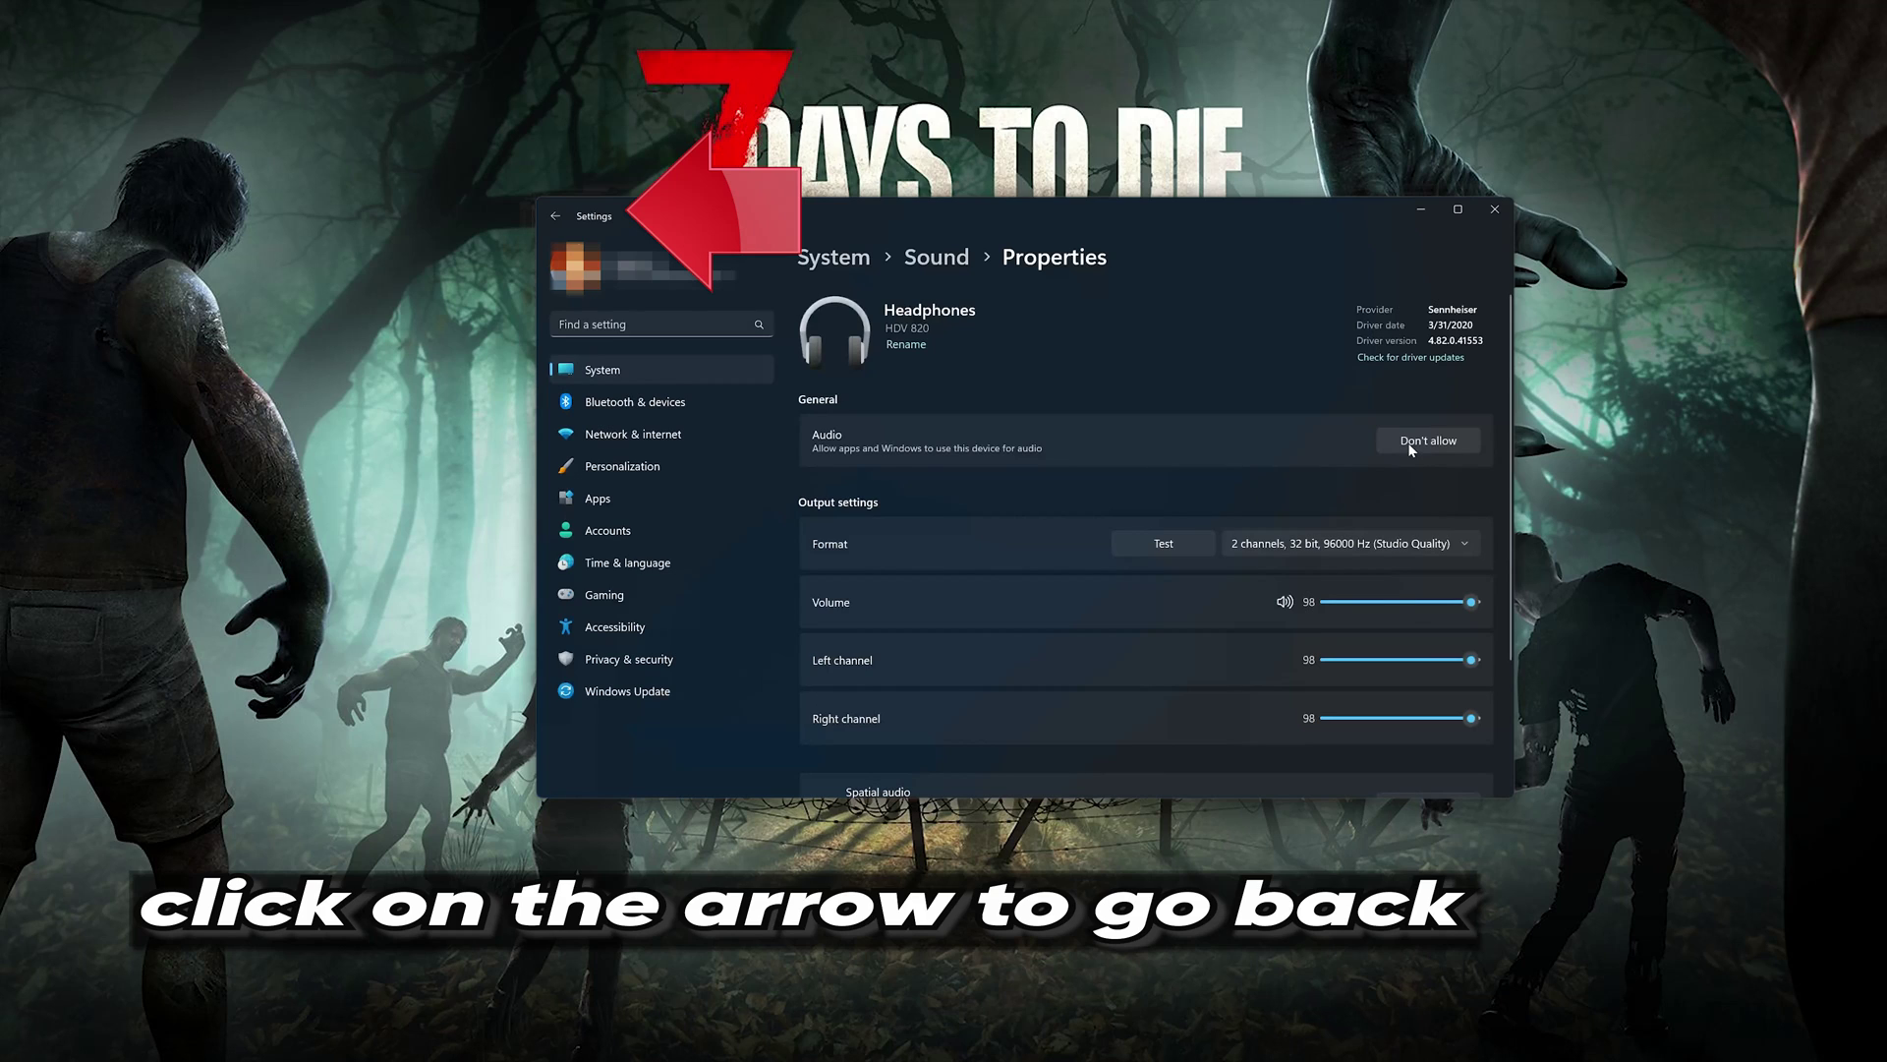
pyautogui.click(557, 216)
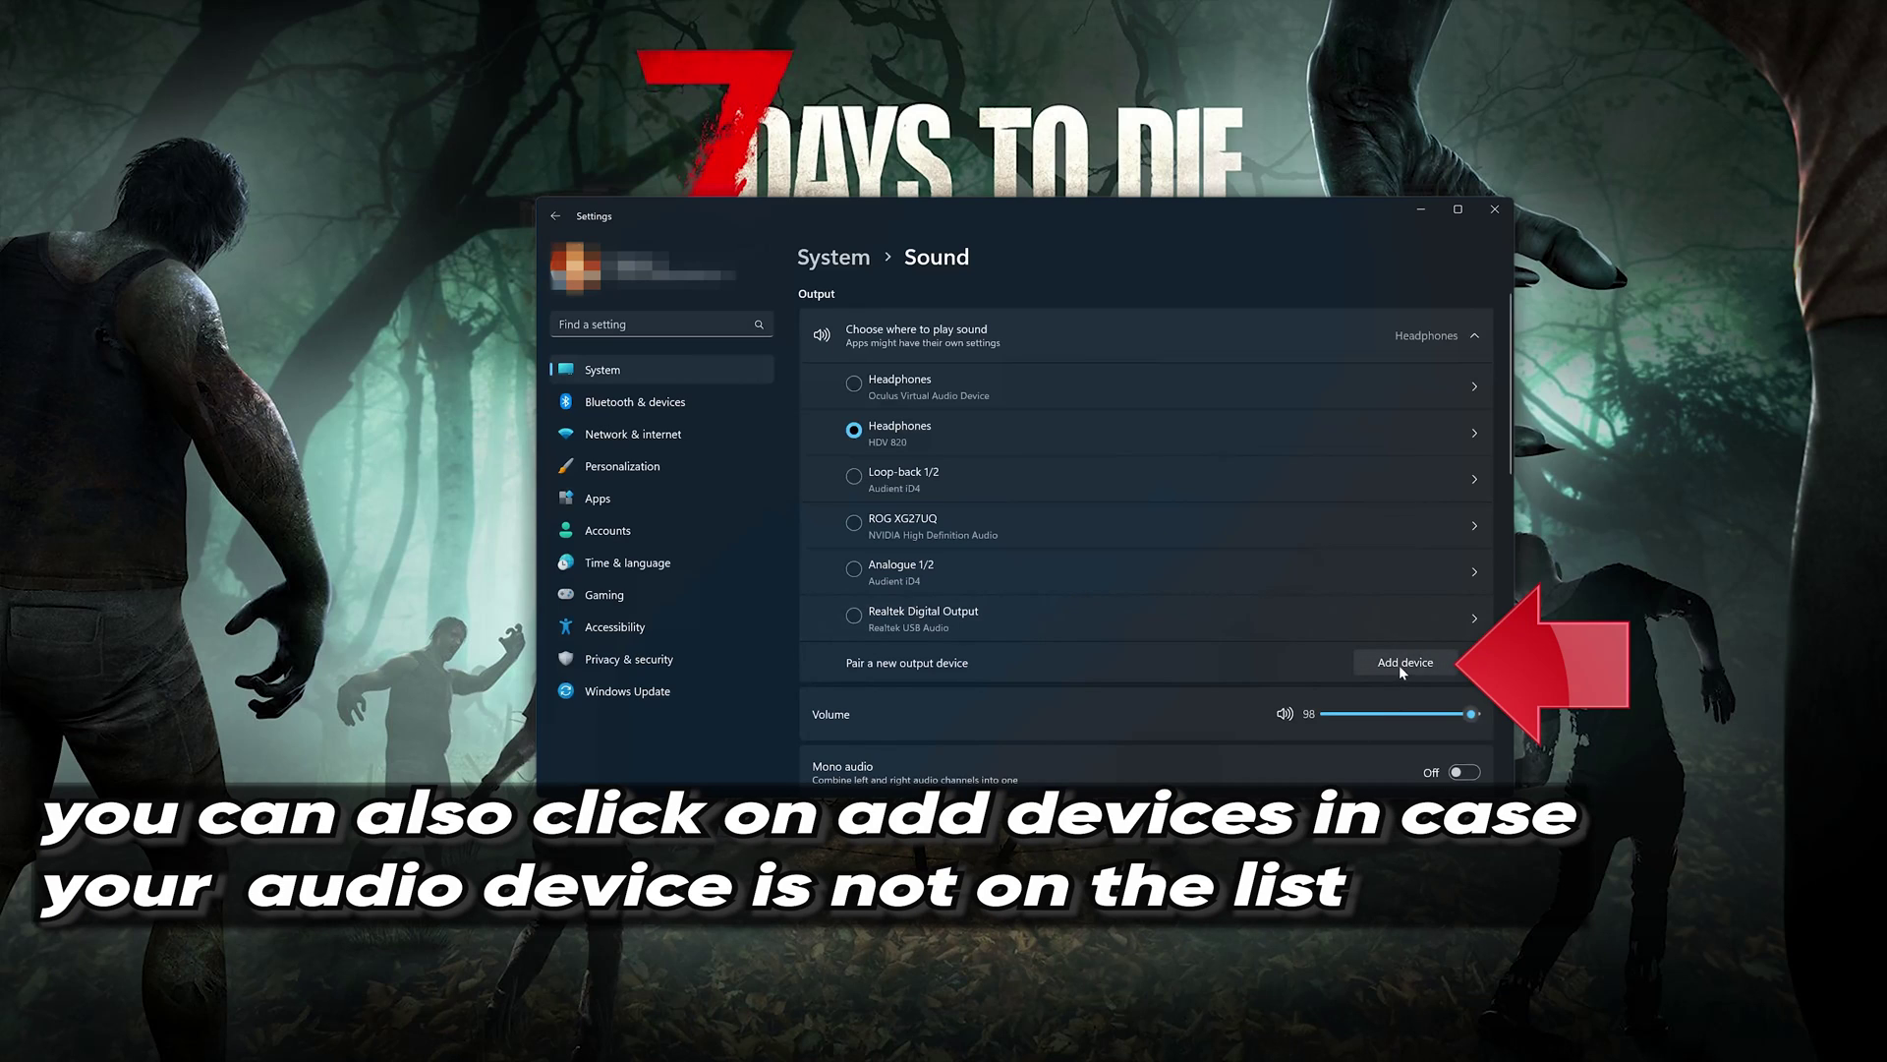
# View the kinds of output device that can be paired, dismiss the dialog without adding one and close Settings.
pyautogui.click(1402, 664)
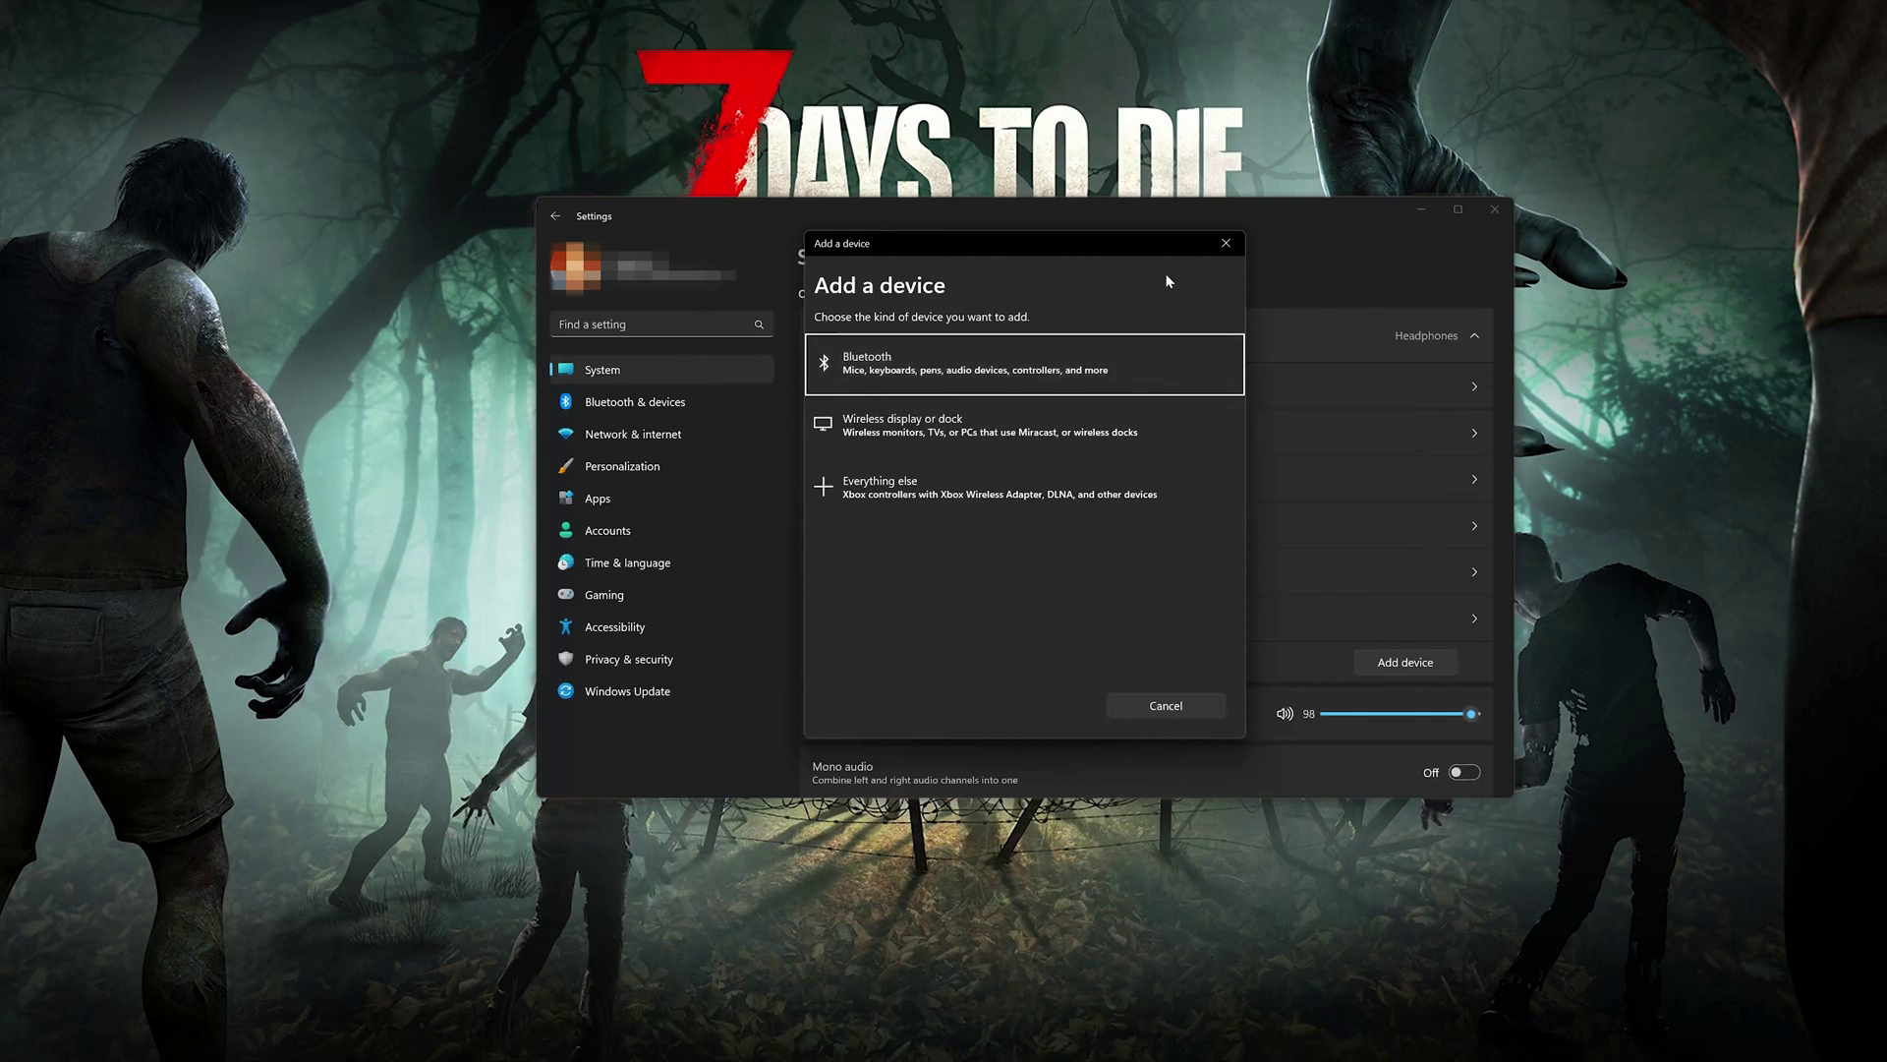
pyautogui.click(1215, 243)
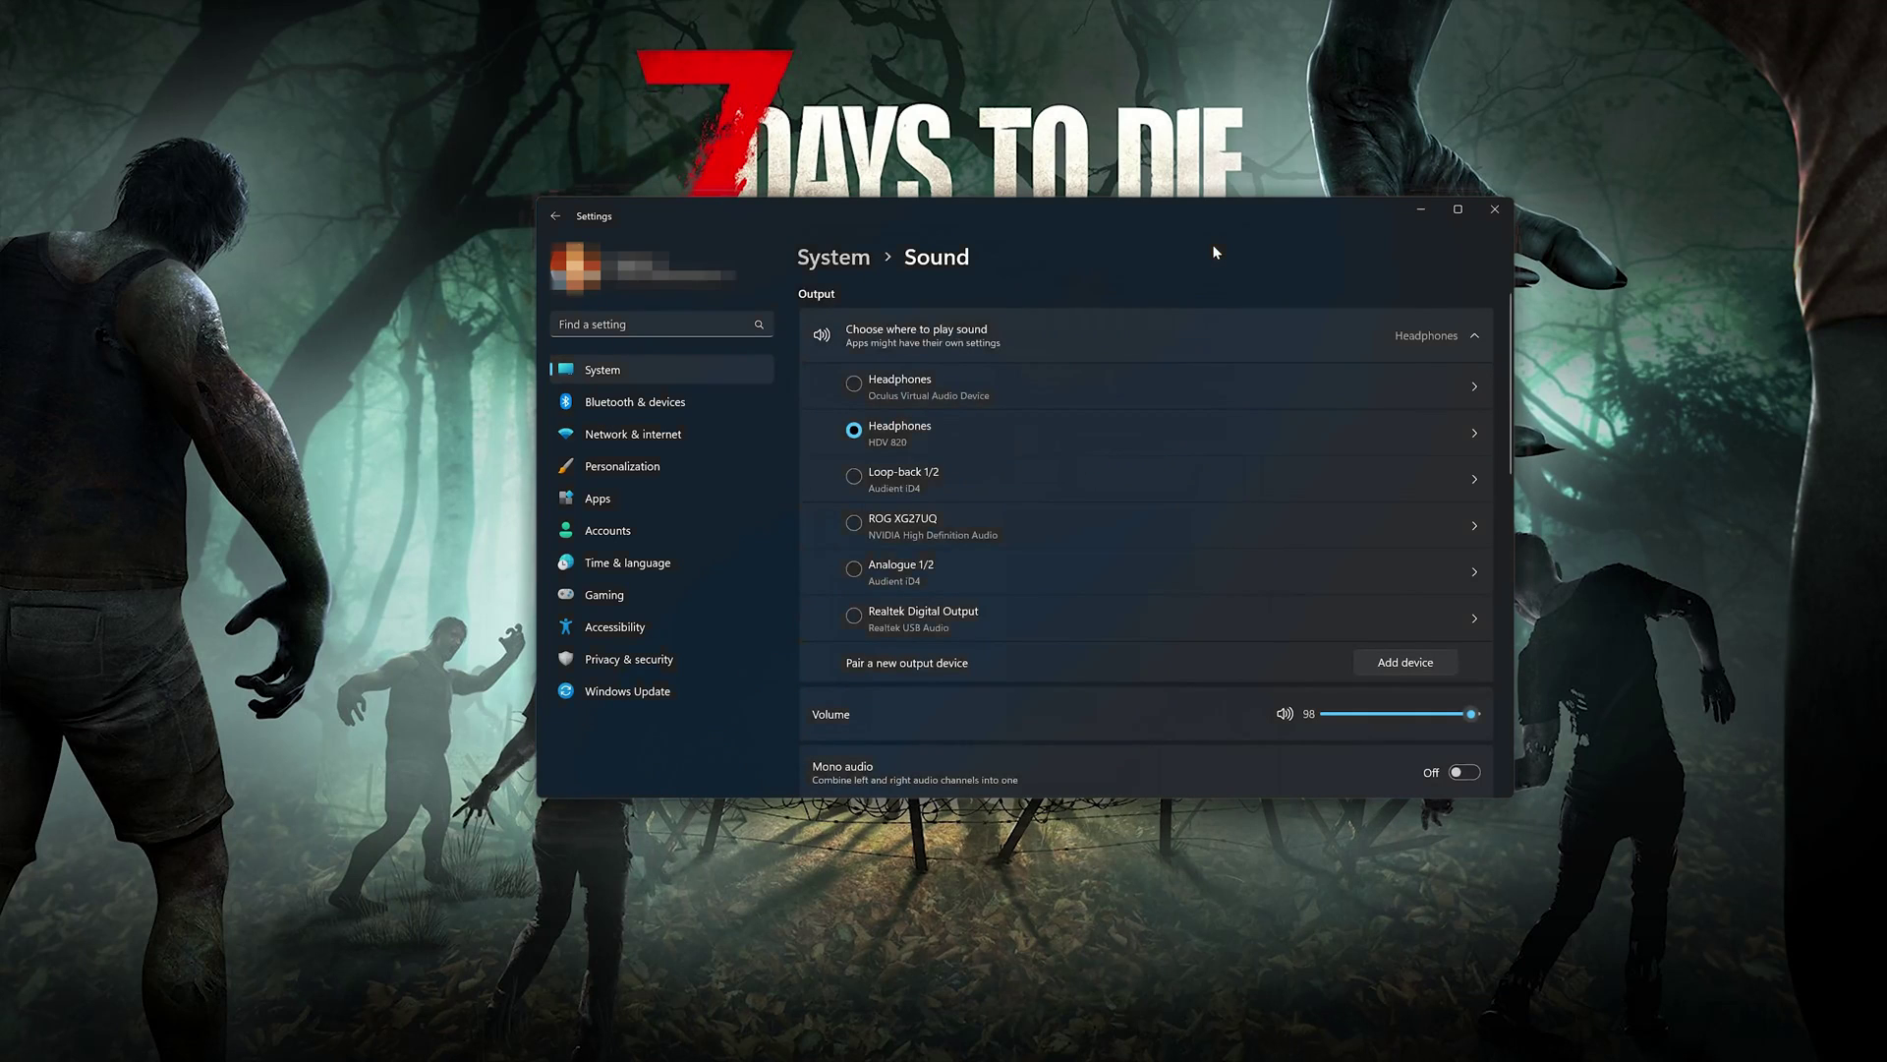
pyautogui.click(1495, 208)
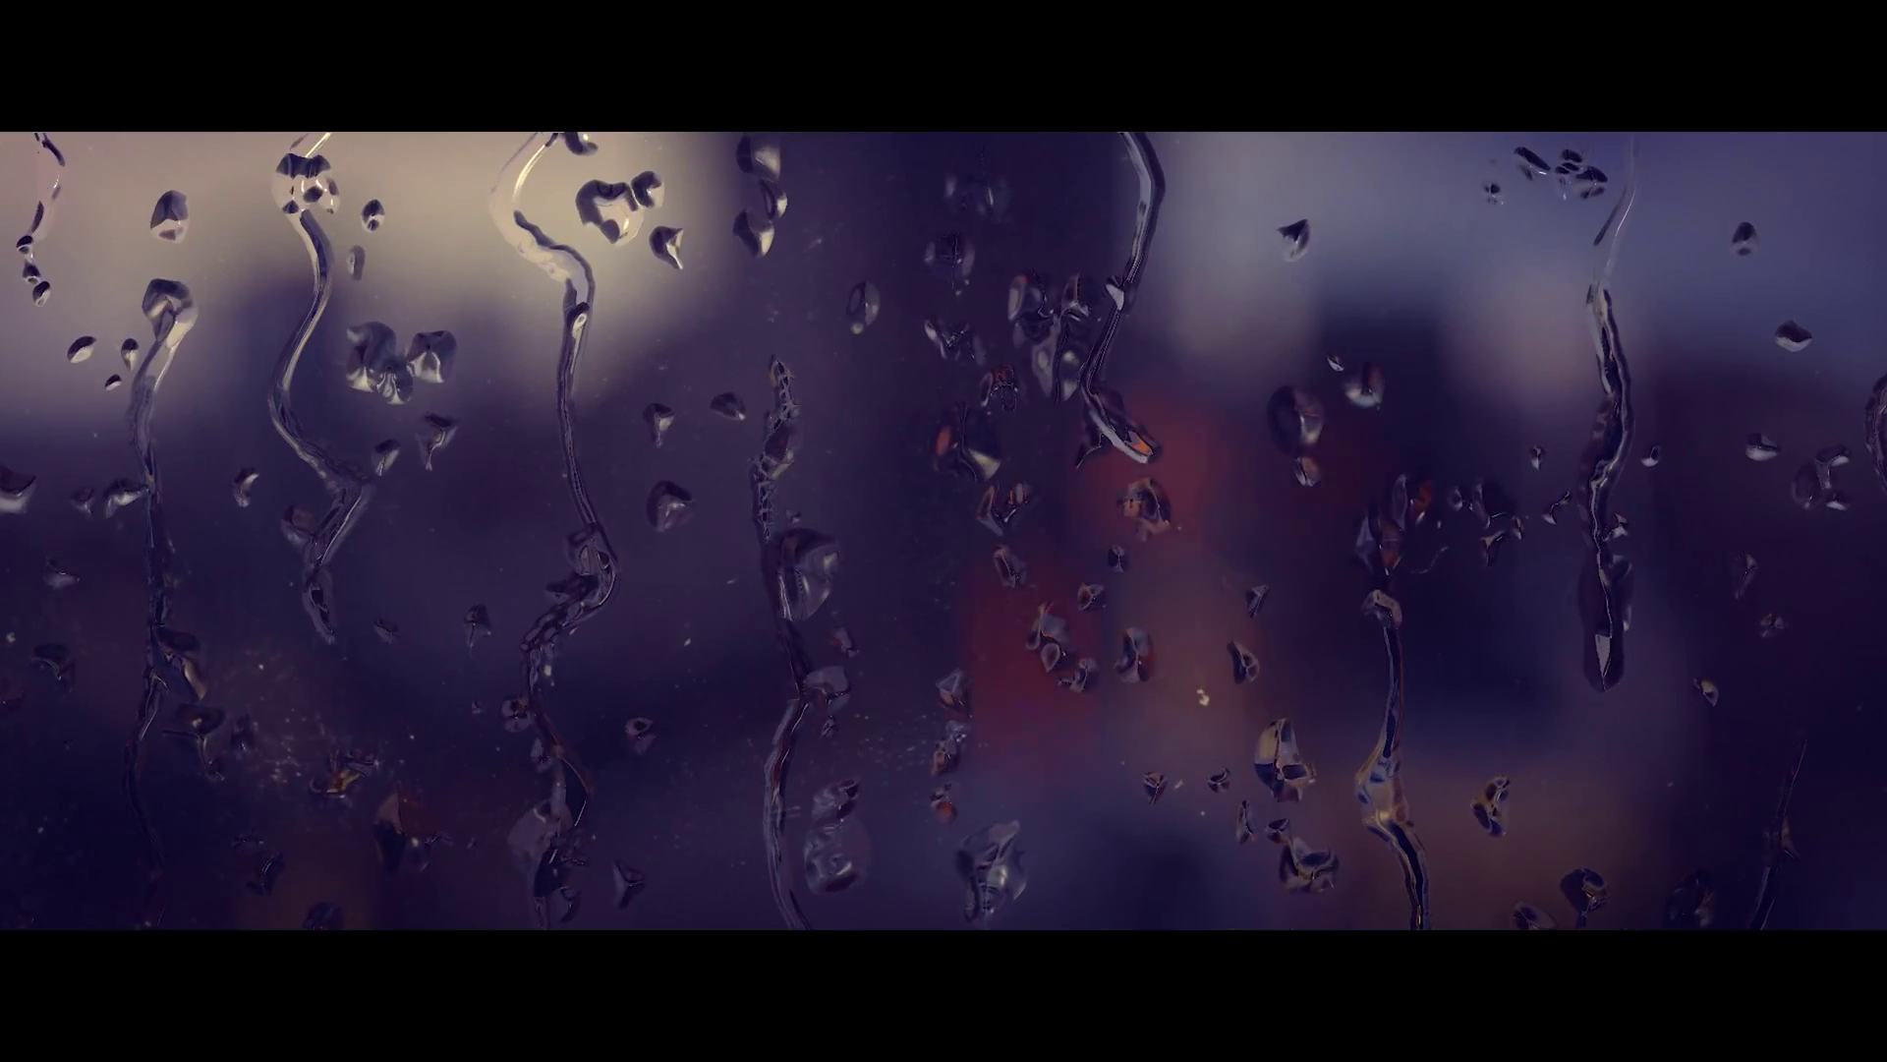